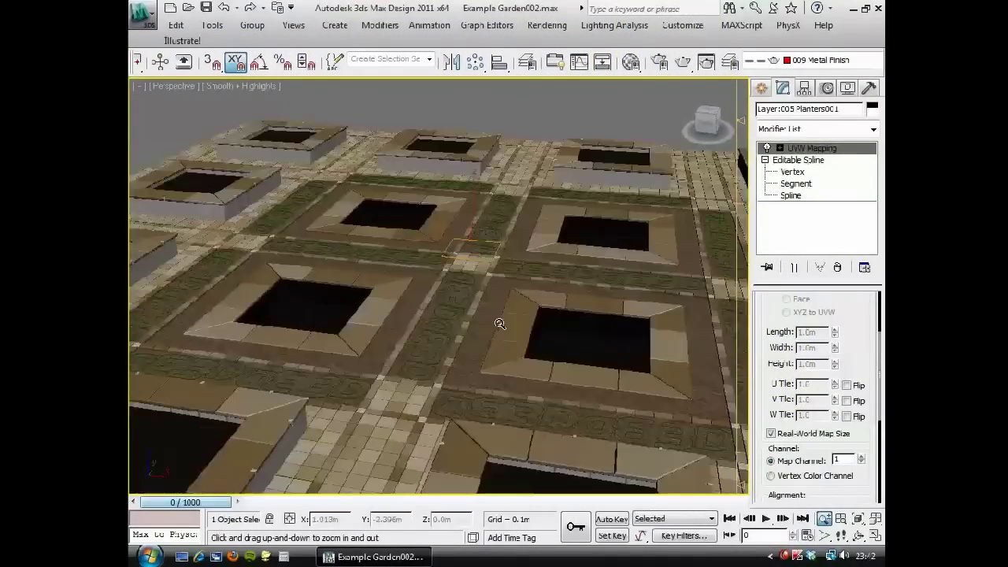
Make 008 Formal Trees the current layer and select the objects on it
scroll(496, 330, down, 3)
alt+middle_drag(488, 341, 453, 322)
scroll(453, 321, down, 5)
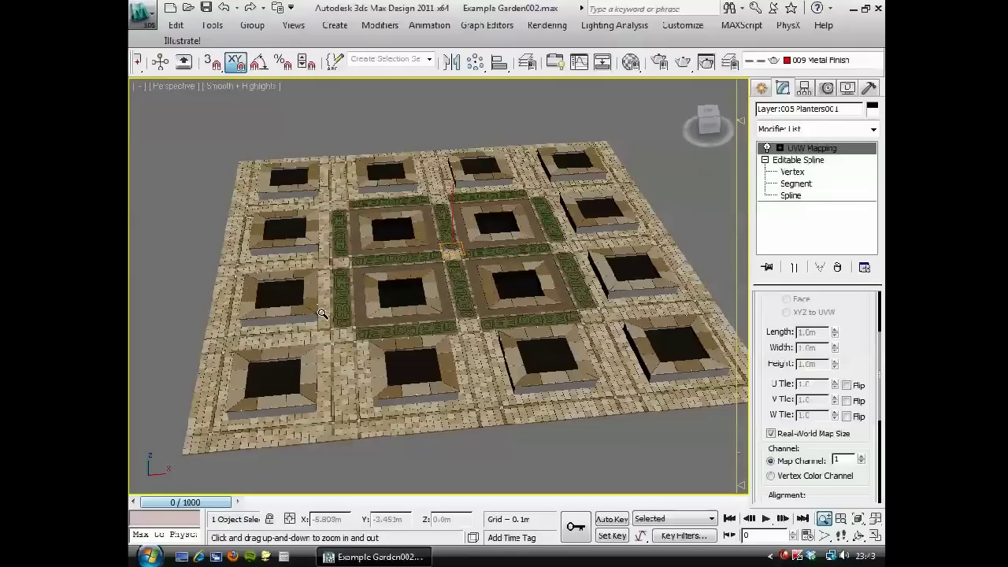
key(w)
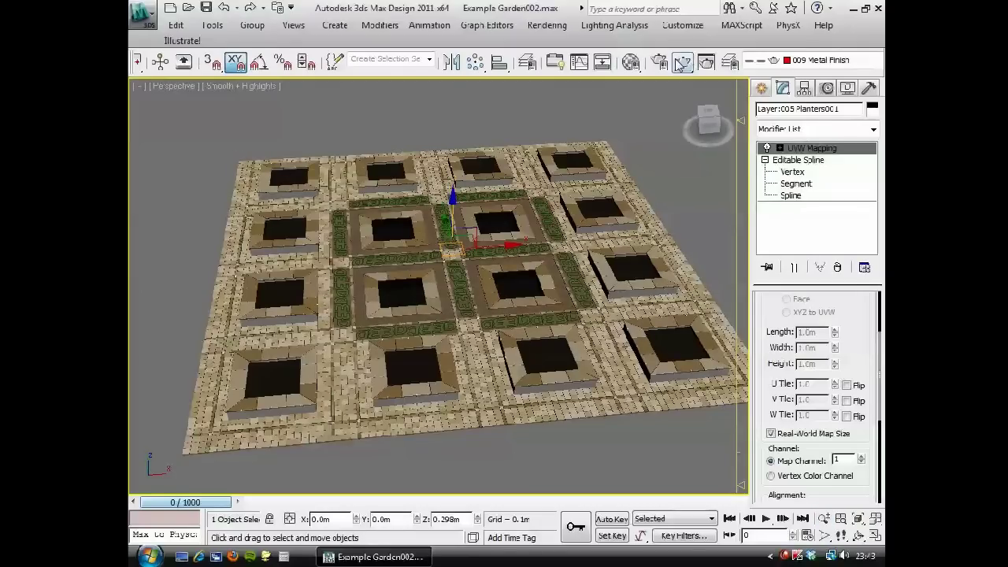
click(805, 60)
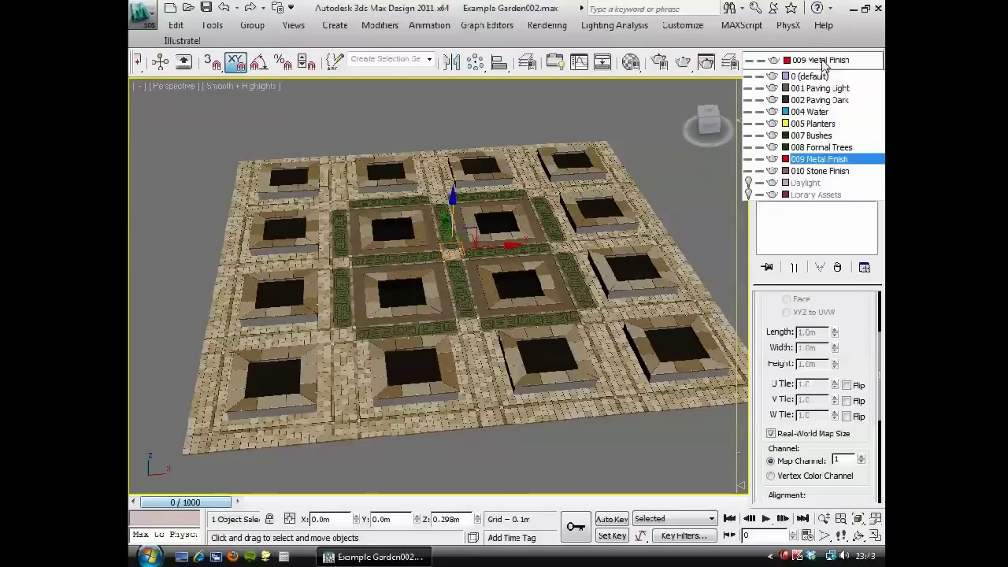
click(804, 148)
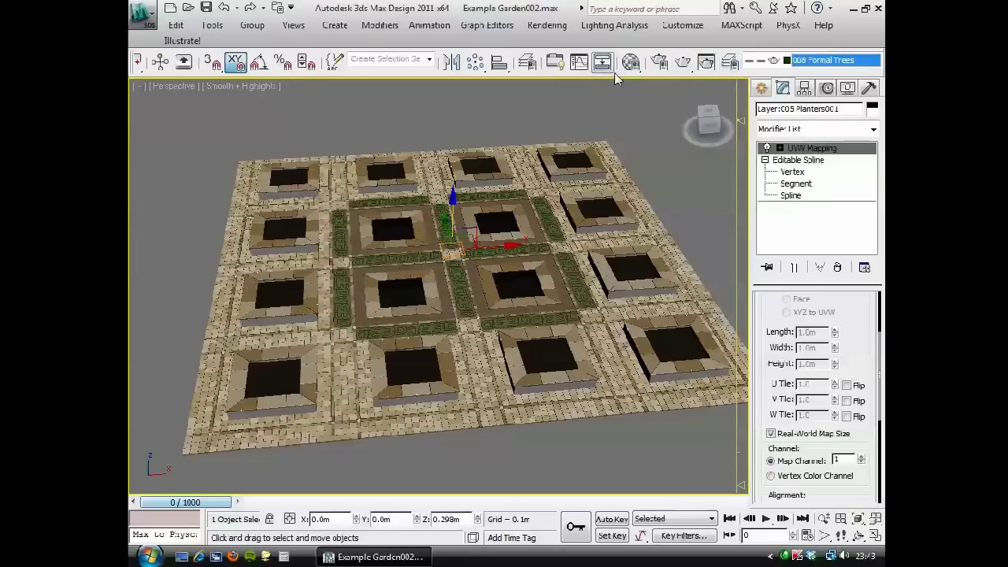
drag(429, 74, 319, 74)
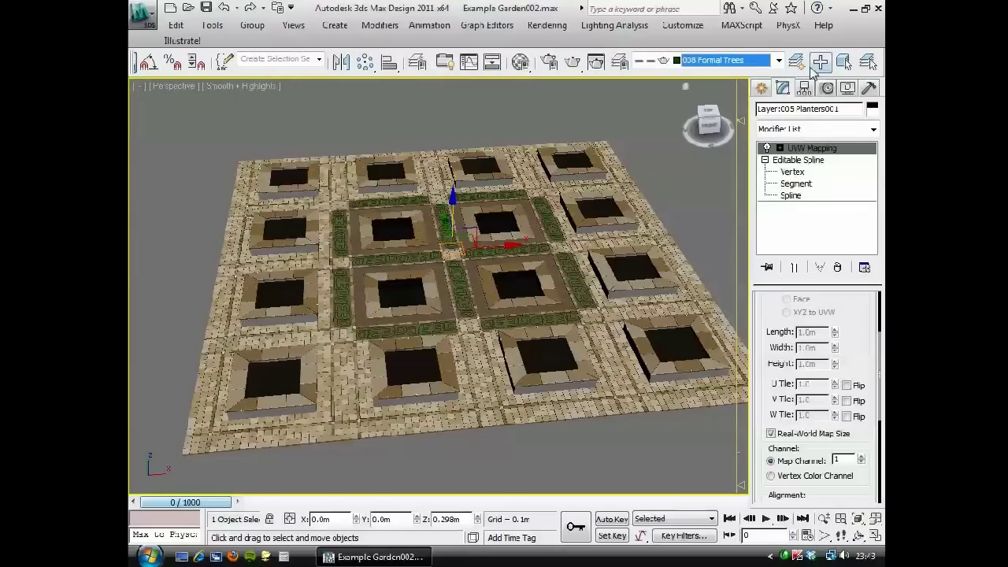
click(841, 63)
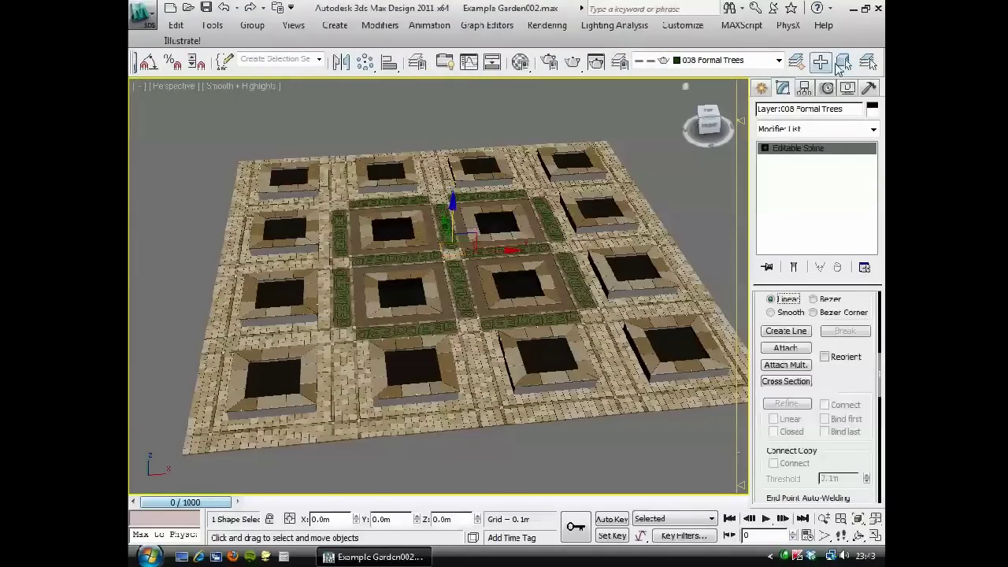
Add an Extrude modifier to the formal trees shape and enable both the start and end caps
click(871, 130)
scroll(793, 386, down, 2)
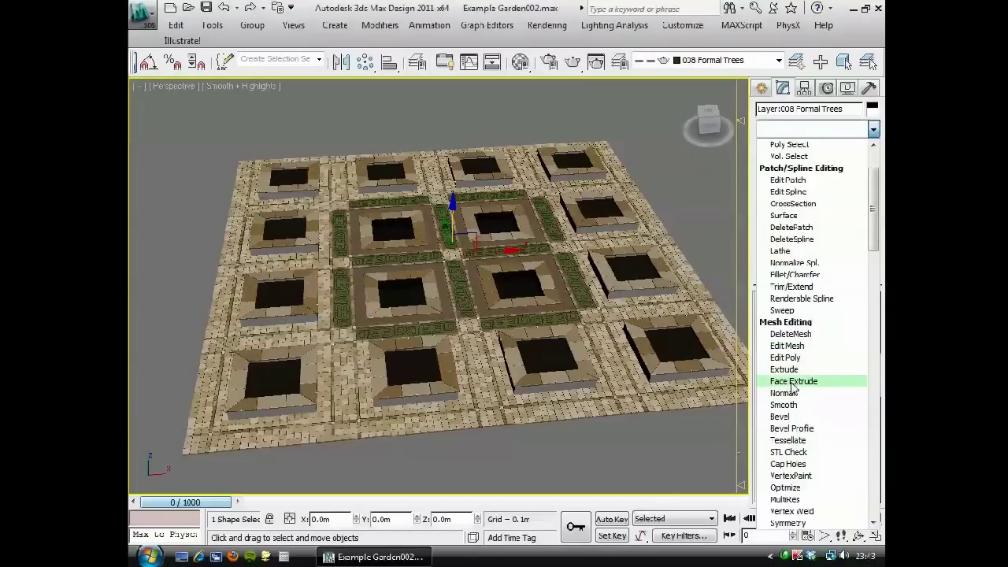
click(784, 369)
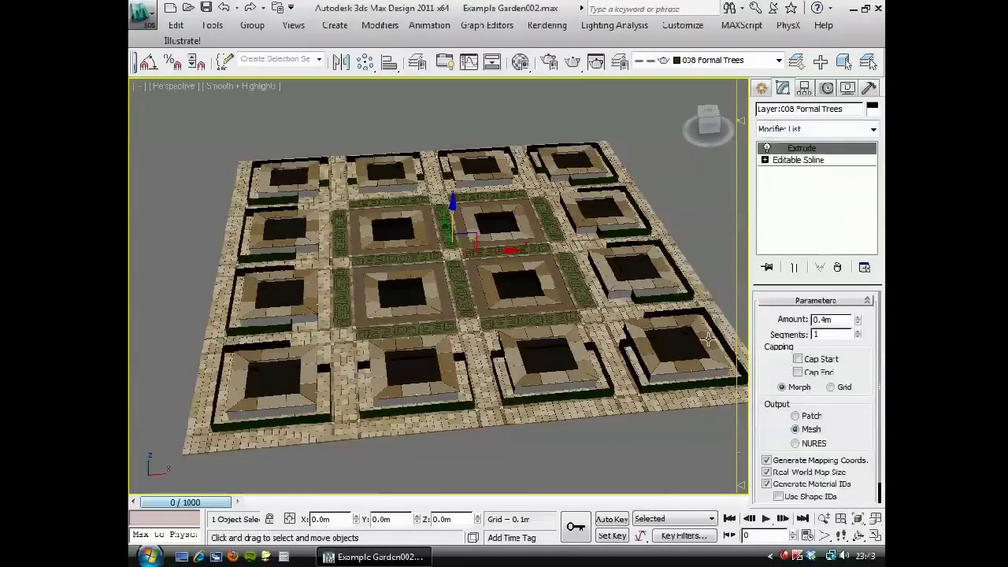
click(801, 360)
click(800, 372)
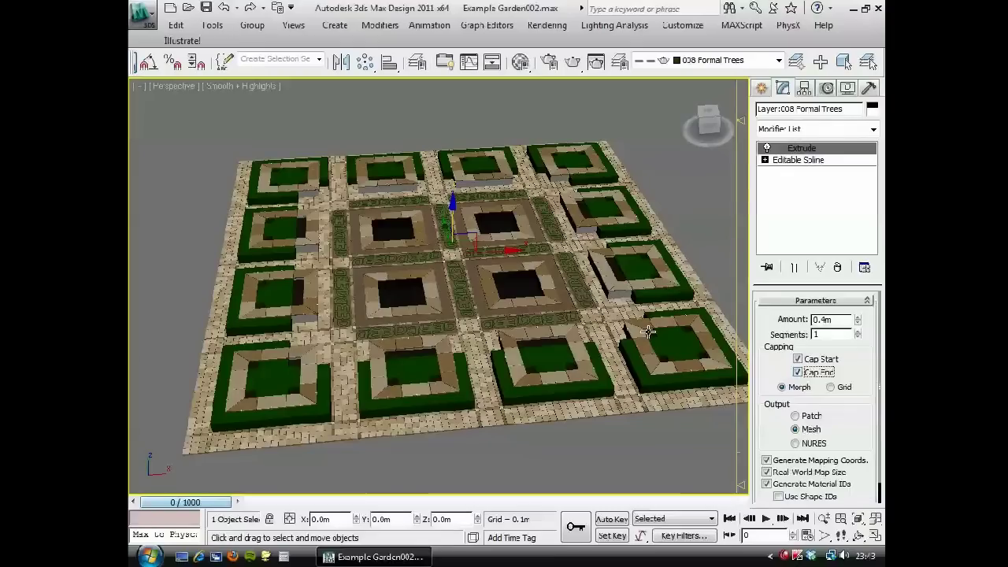
Set the formal trees' extrusion amount to 1.9 m and raise them above the planters to Z 2.0 m
drag(450, 210, 448, 174)
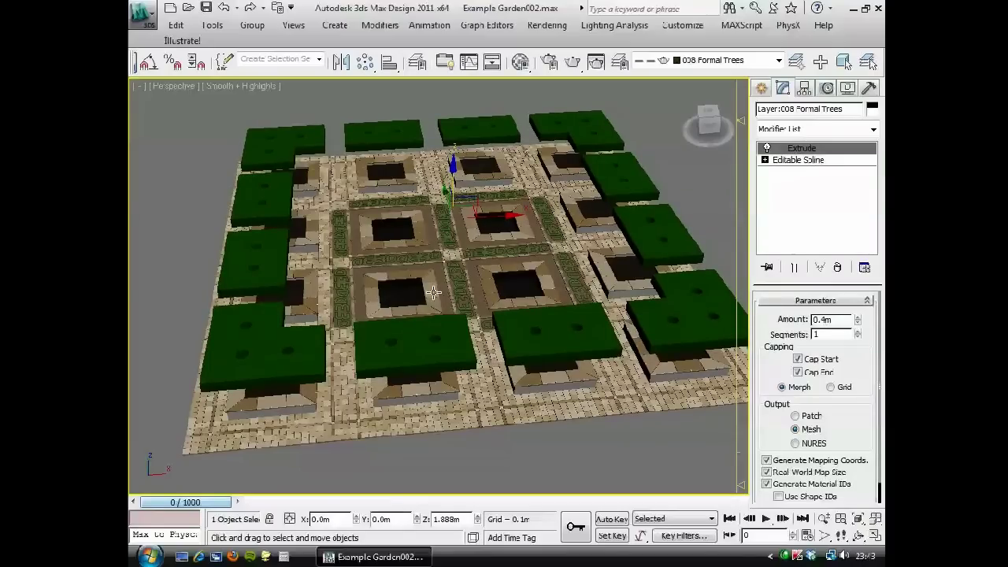
drag(860, 323, 856, 311)
middle_drag(512, 279, 442, 194)
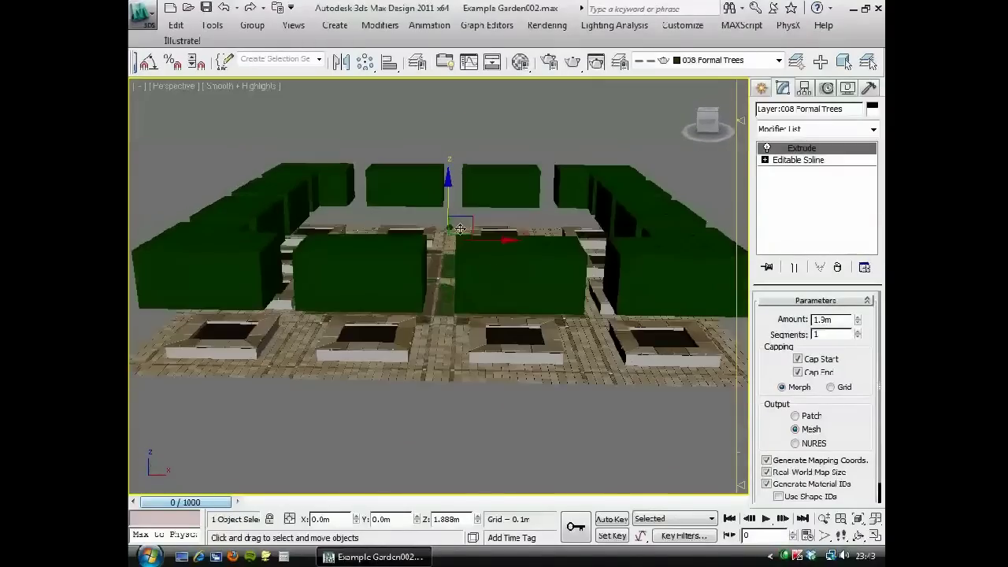
drag(445, 186, 446, 194)
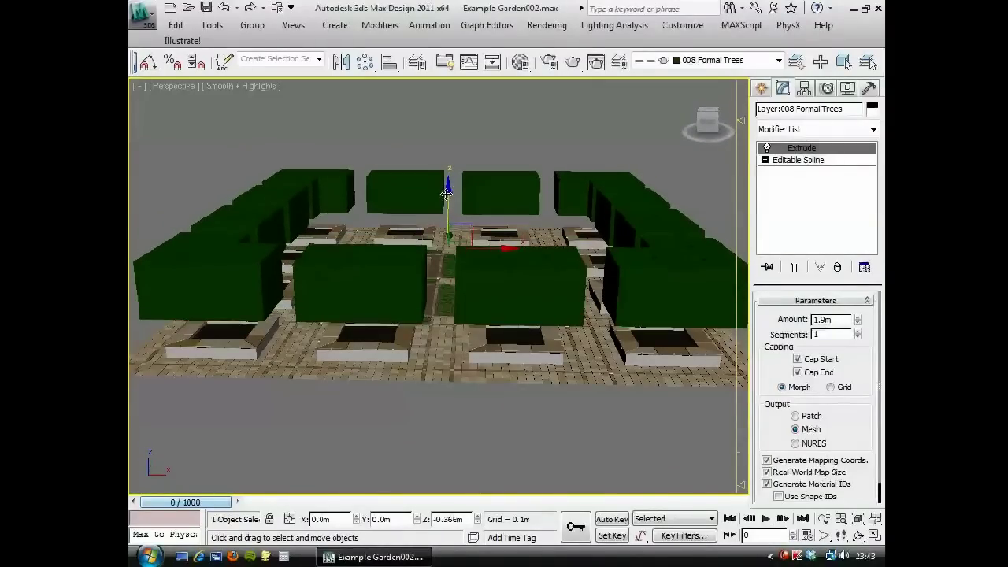
alt+middle_drag(427, 437, 436, 422)
drag(447, 199, 447, 346)
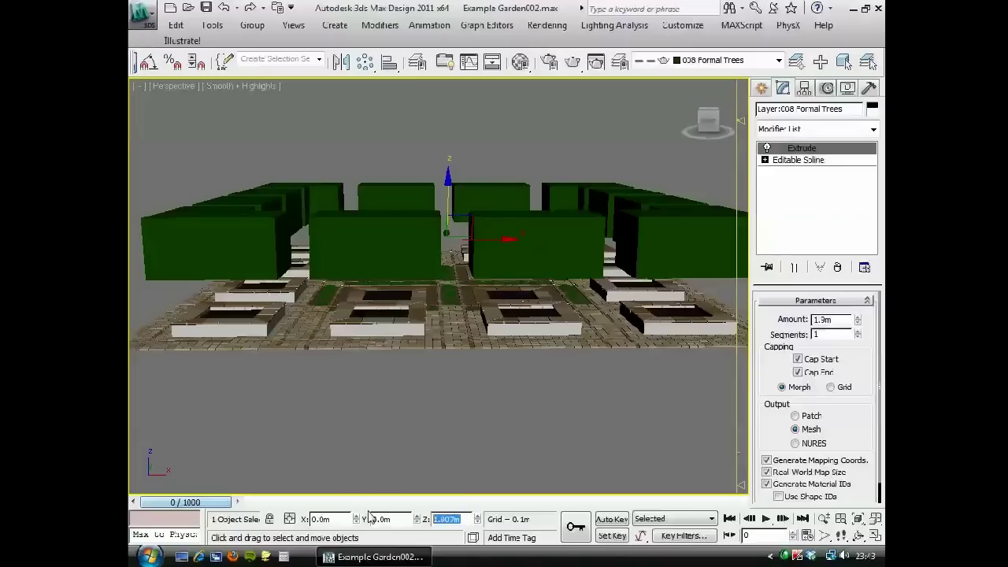
text(0)
key(Return)
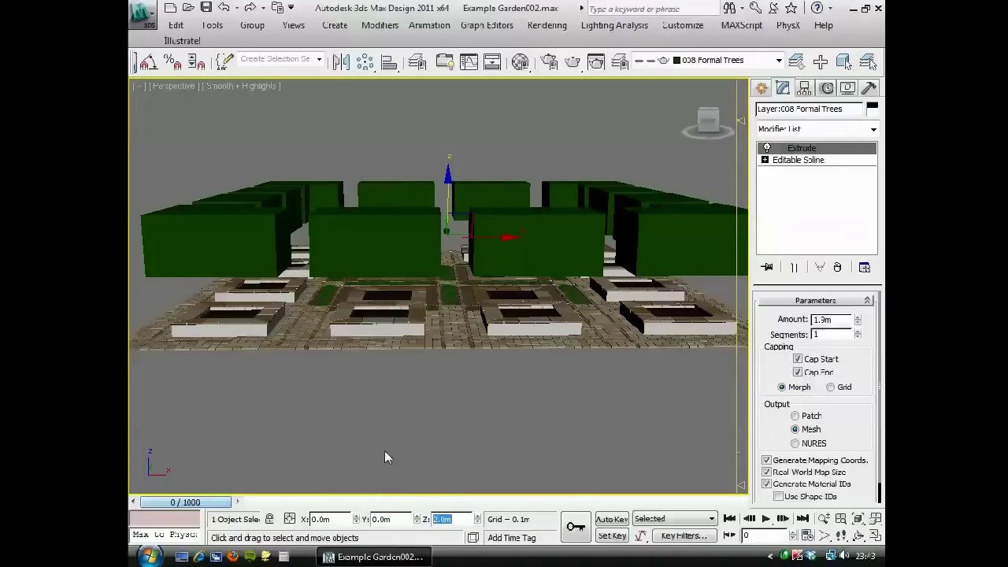
Set the formal trees' extrusion amount to 1.4 m
middle_drag(417, 327, 398, 354)
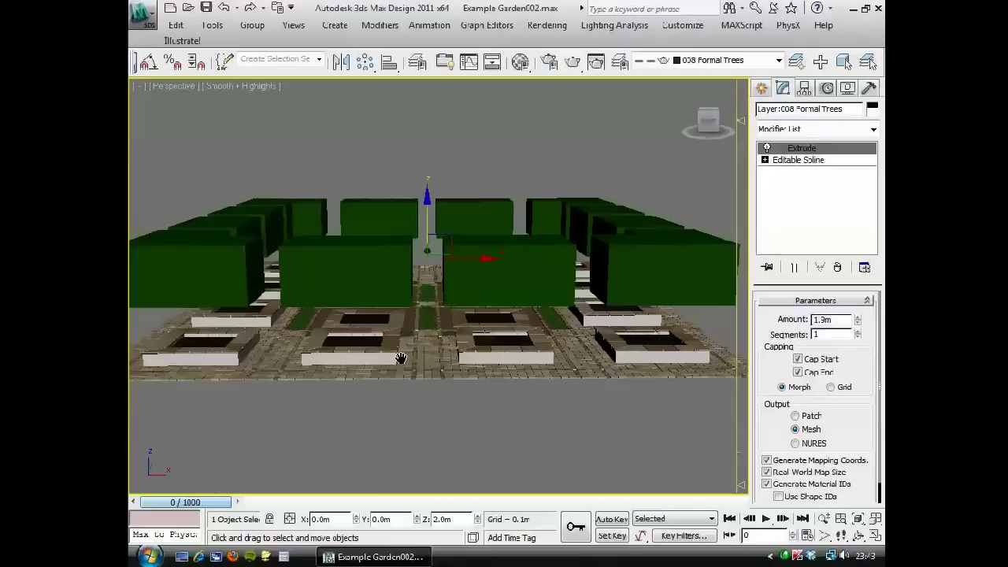
mouse_move(858, 323)
mouse_down()
mouse_move(859, 346)
mouse_move(858, 317)
mouse_up()
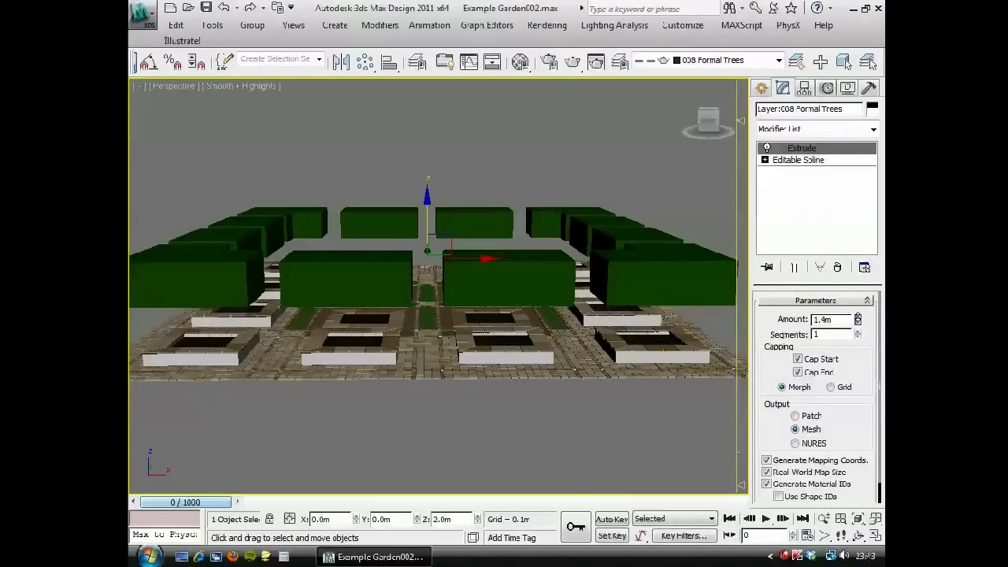
alt+middle_drag(504, 254, 532, 298)
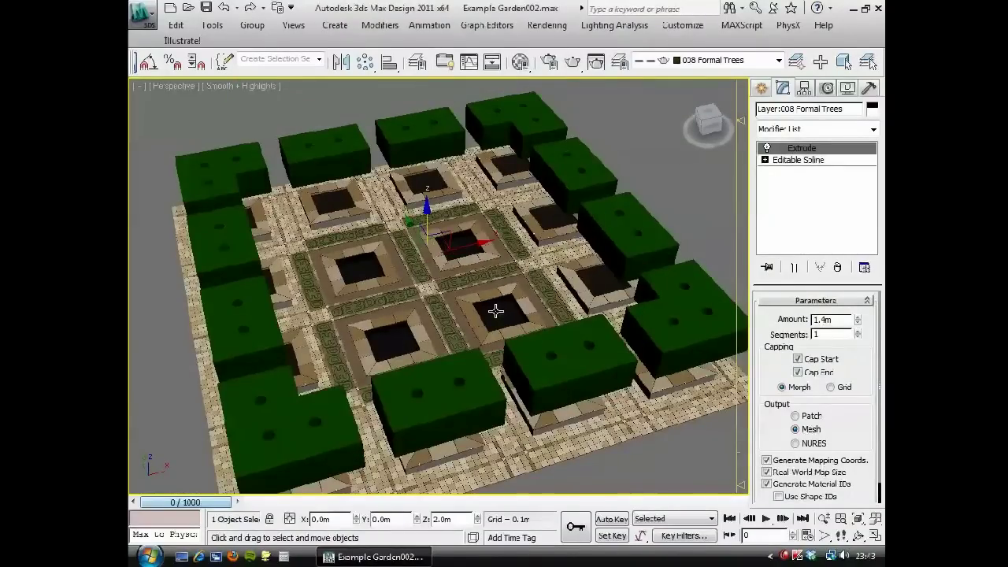
Select the bushes shape around the four central planters and add an Extrude modifier to it
scroll(495, 311, down, 4)
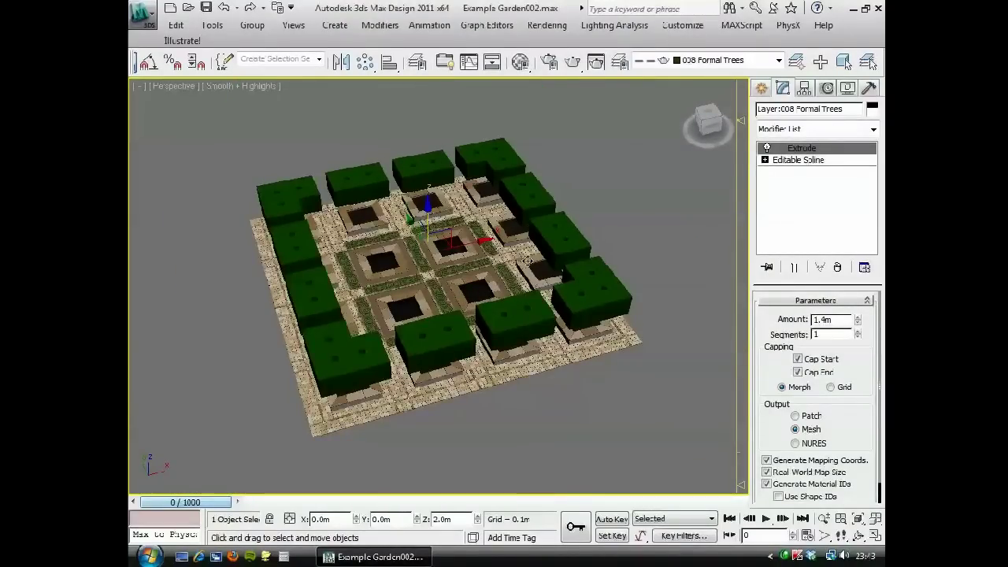
click(418, 256)
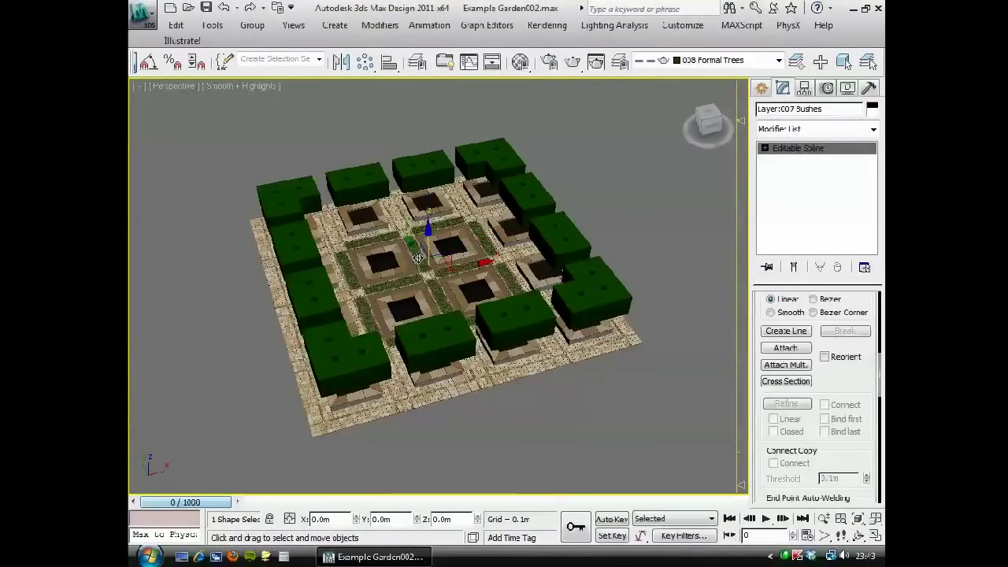
scroll(441, 277, up, 3)
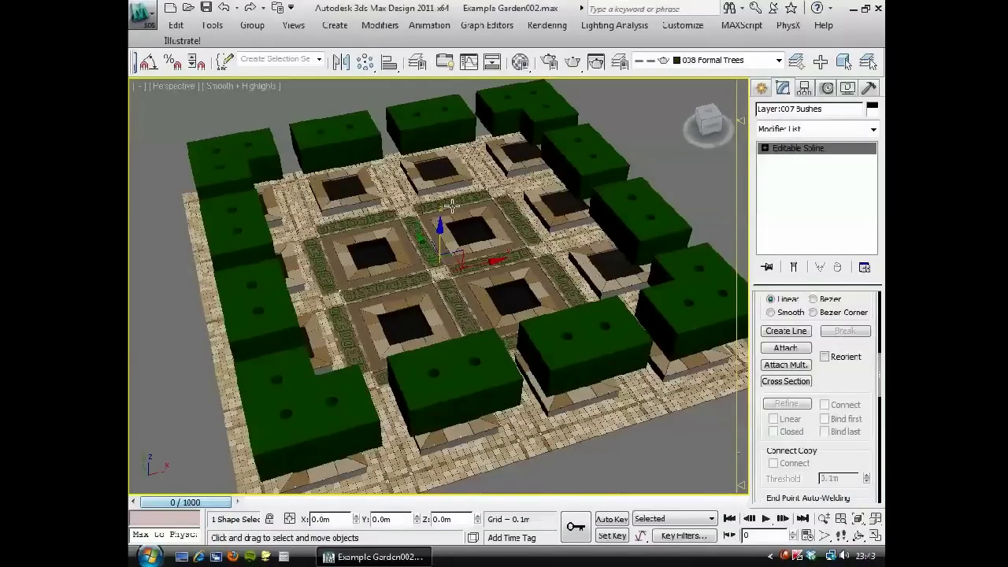
click(873, 129)
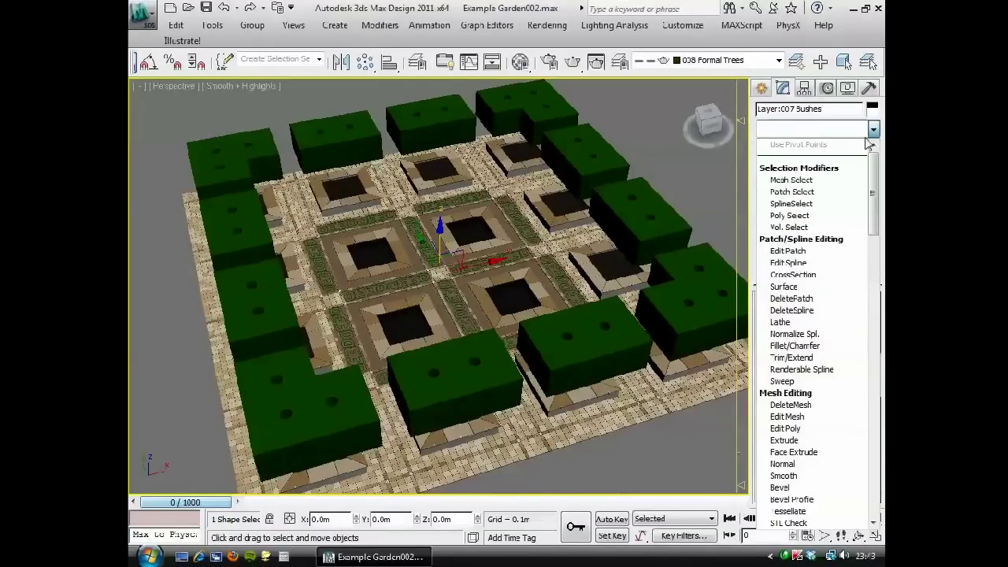
click(784, 441)
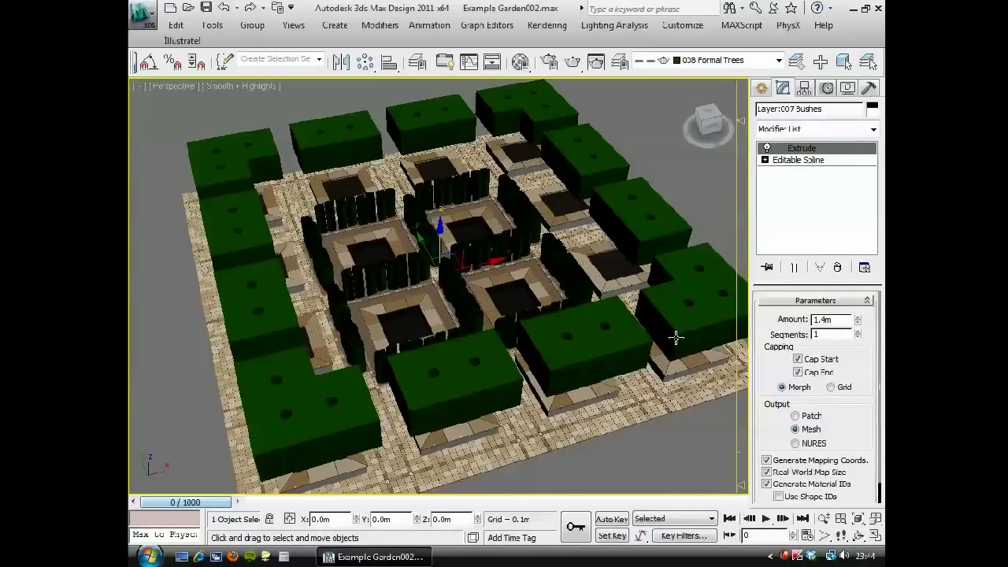
Hide all unselected objects so that only the extruded bushes are displayed
mouse_move(452, 256)
alt+middle_down()
mouse_move(464, 323)
mouse_move(456, 271)
alt+middle_up()
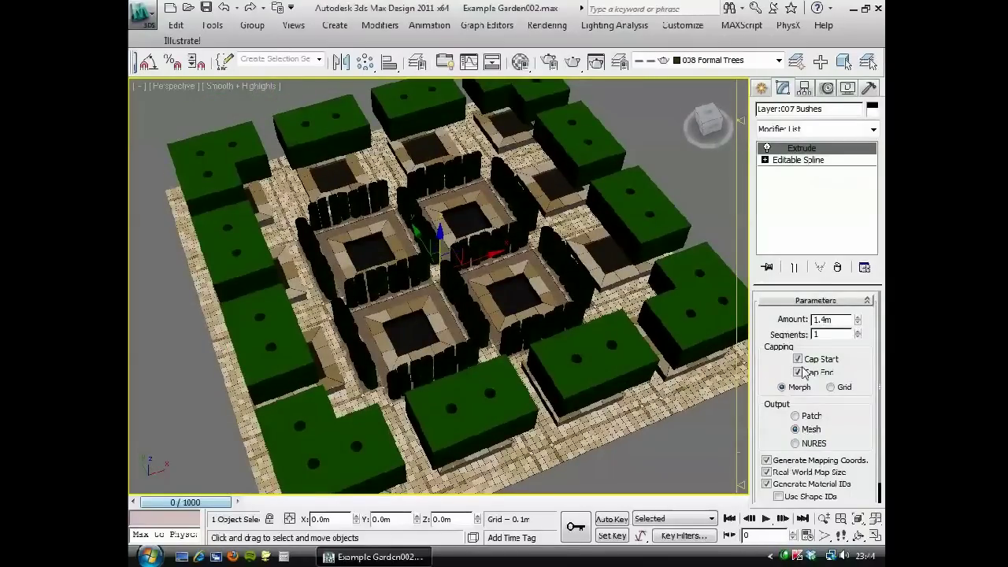
middle_drag(545, 279, 542, 312)
middle_drag(370, 326, 402, 322)
right_click(401, 322)
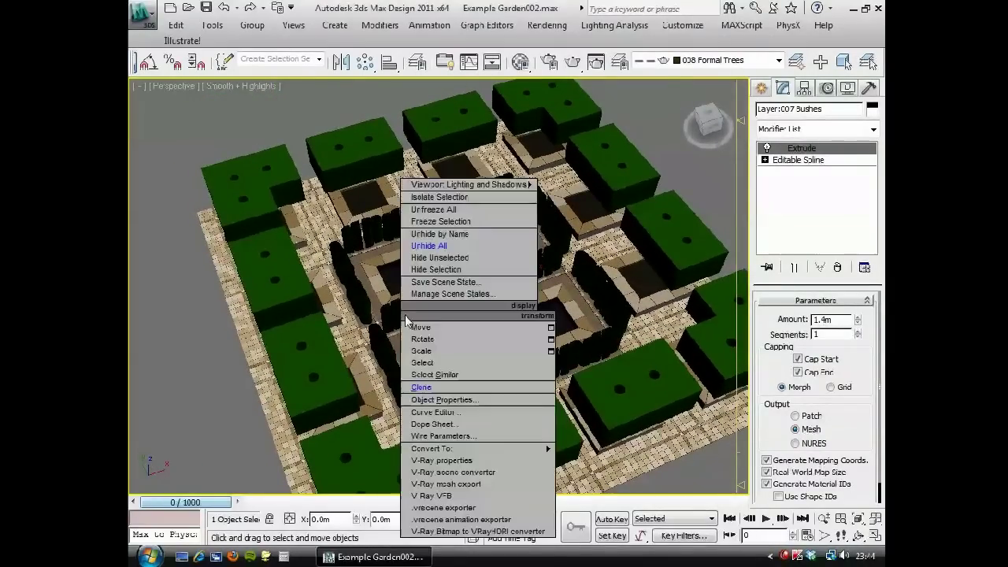
click(460, 259)
scroll(449, 315, up, 5)
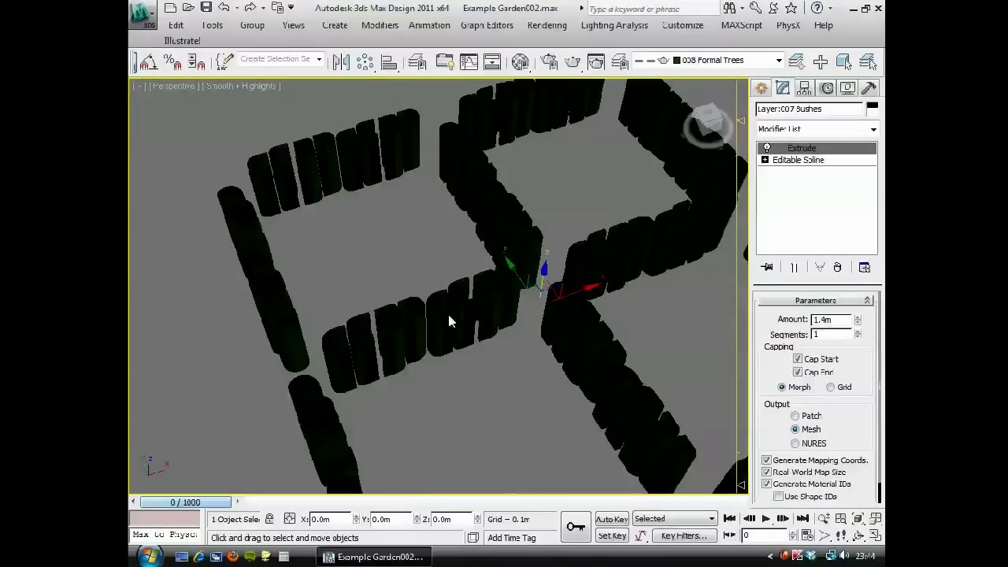
alt+middle_drag(448, 315, 465, 288)
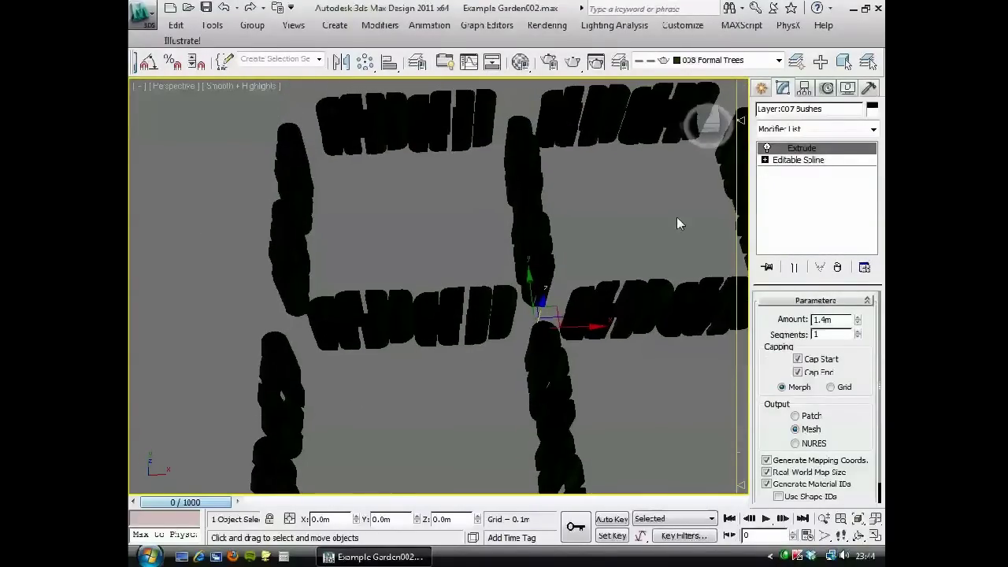
Examine the bush lettering's vertices in the top view and check how far a single spline of one letter extends
click(765, 159)
click(798, 160)
key(1)
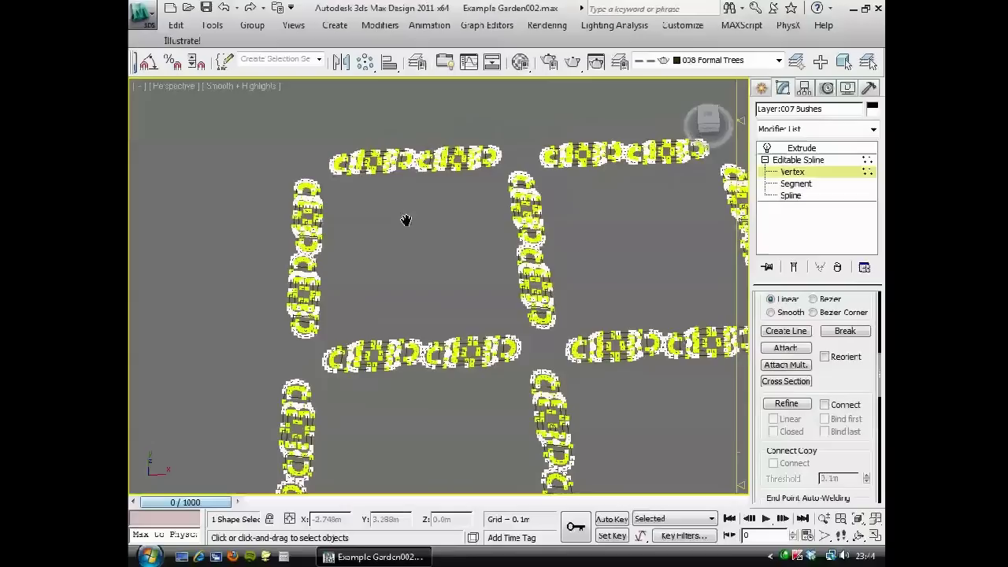
key(t)
scroll(398, 238, up, 5)
middle_drag(438, 318, 434, 291)
scroll(434, 290, up, 6)
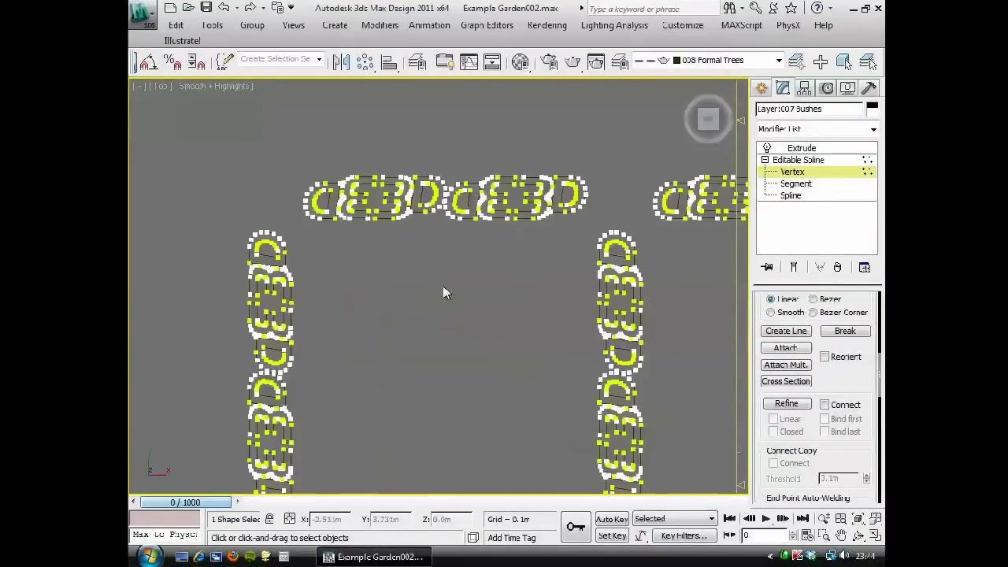
click(790, 196)
click(521, 219)
scroll(504, 253, up, 5)
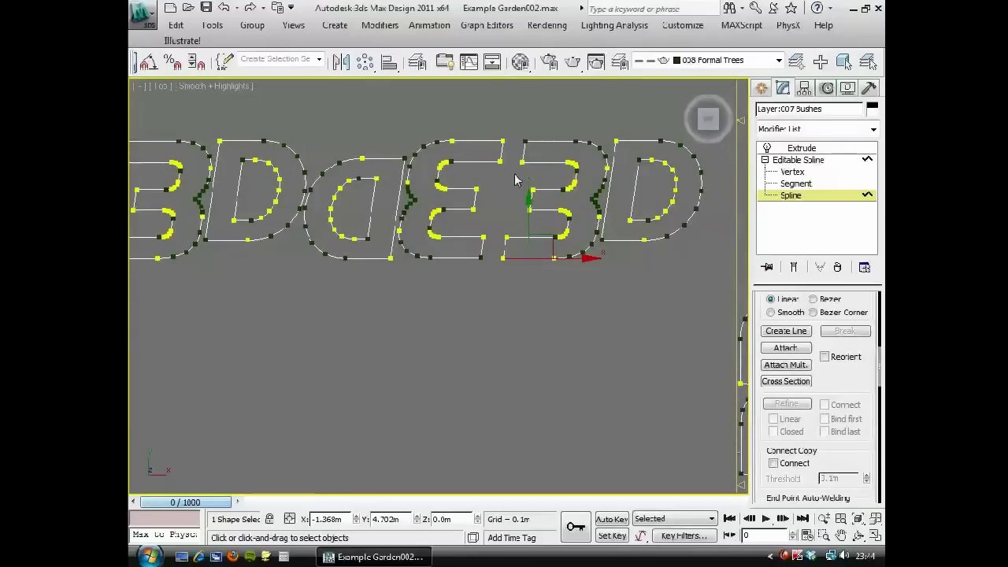
Select all vertices of the bushes shape and weld them with a 0.001 m threshold
scroll(467, 258, down, 6)
drag(582, 139, 317, 332)
drag(836, 389, 815, 427)
click(800, 173)
drag(607, 119, 337, 384)
drag(839, 429, 828, 244)
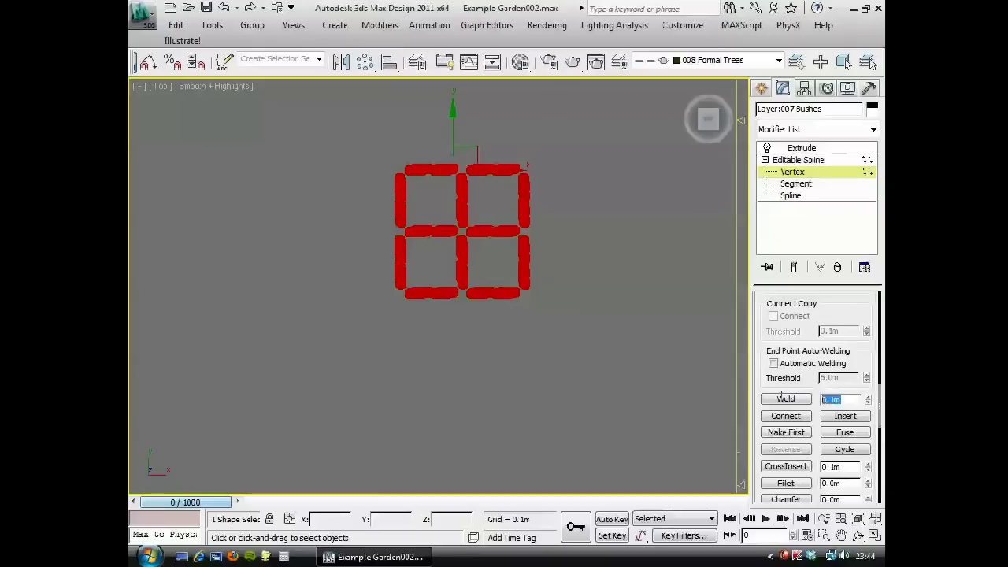
text(.0)
click(783, 400)
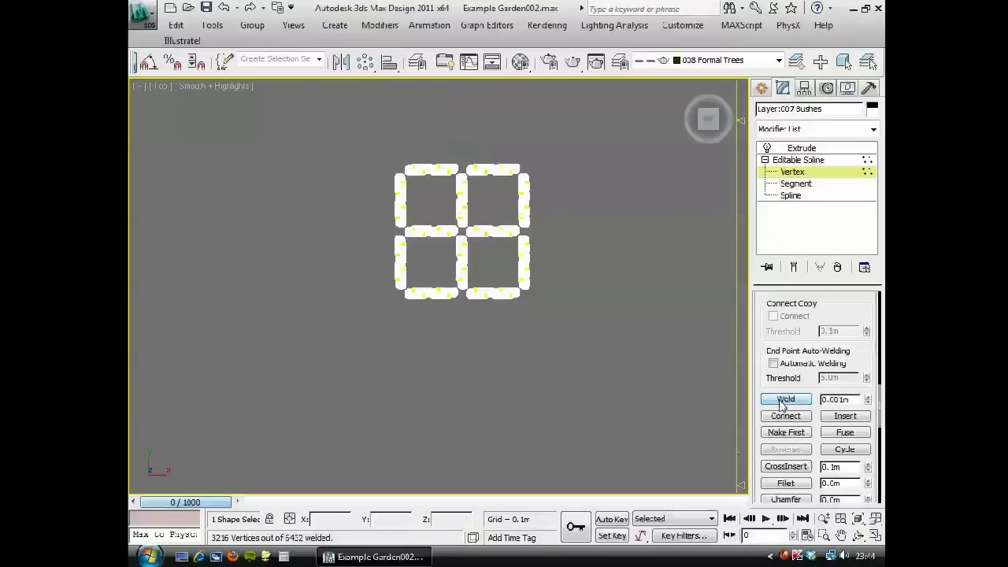
Leave vertex editing and return to the Extrude modifier to check the capped bush lettering
scroll(463, 302, up, 3)
scroll(469, 275, up, 5)
middle_drag(629, 234, 493, 398)
click(794, 174)
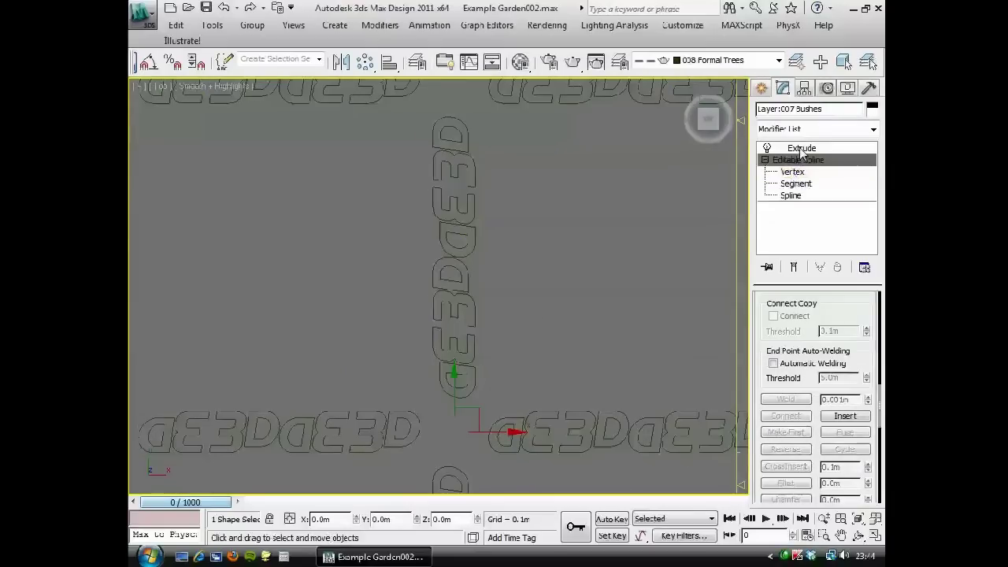
click(800, 148)
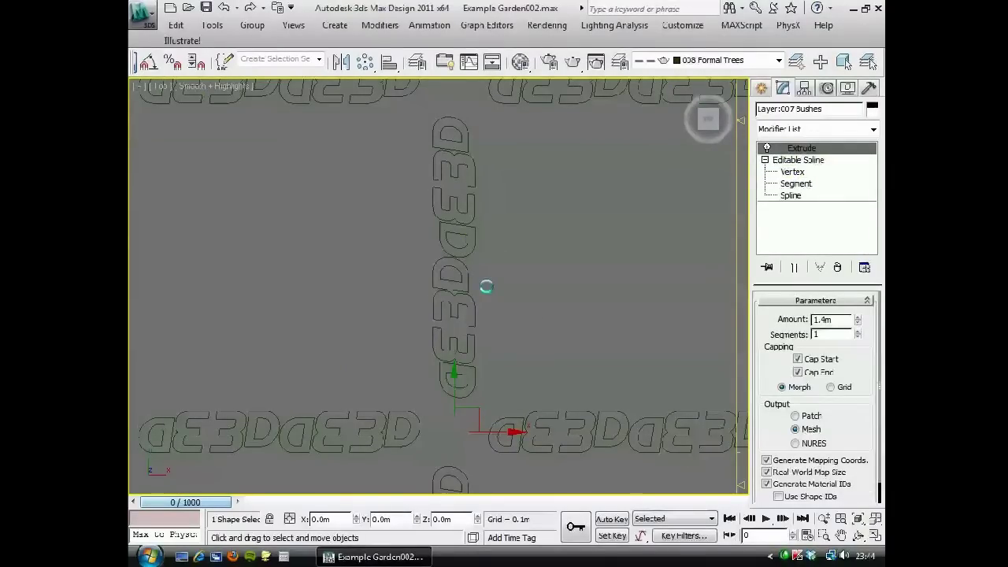
scroll(529, 352, down, 3)
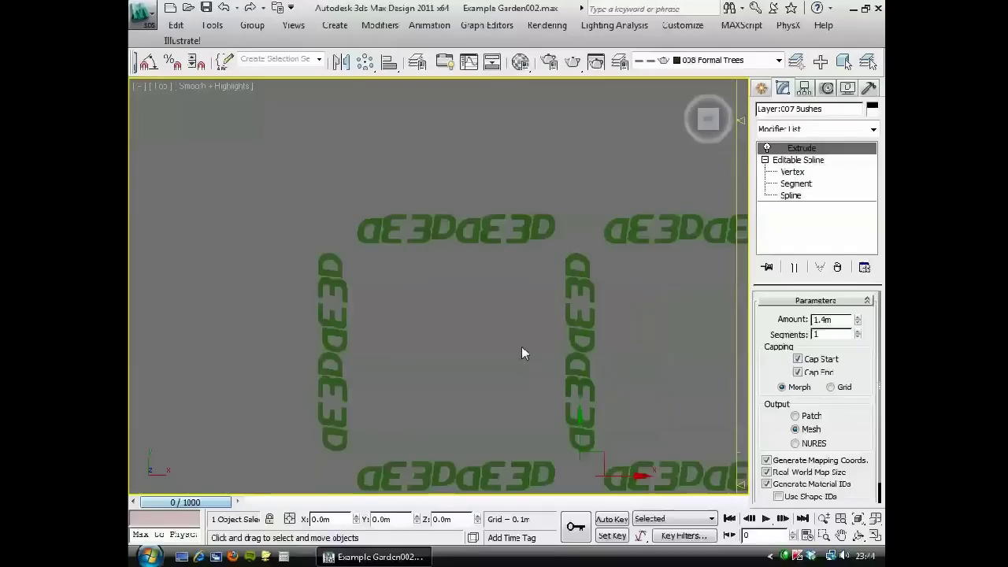
alt+middle_drag(484, 350, 533, 264)
Unhide all objects and set the bushes' extrusion amount to 0.4 m
right_click(573, 244)
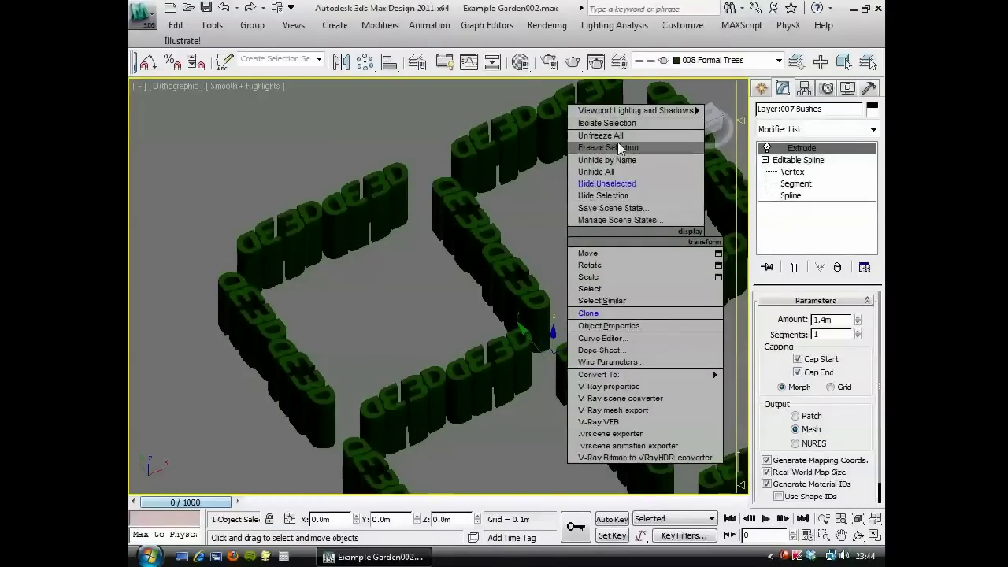
click(606, 172)
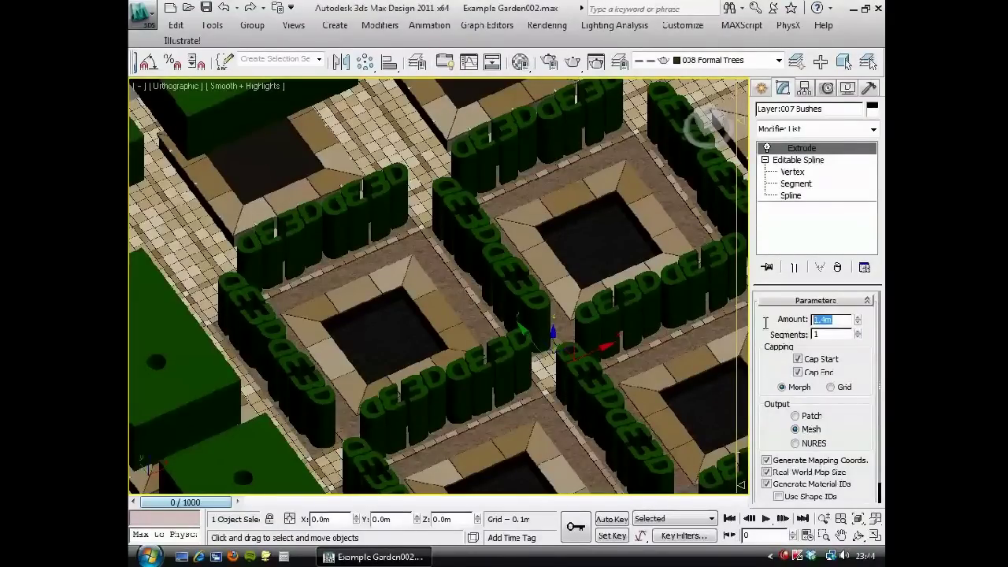
text(0.4)
key(Return)
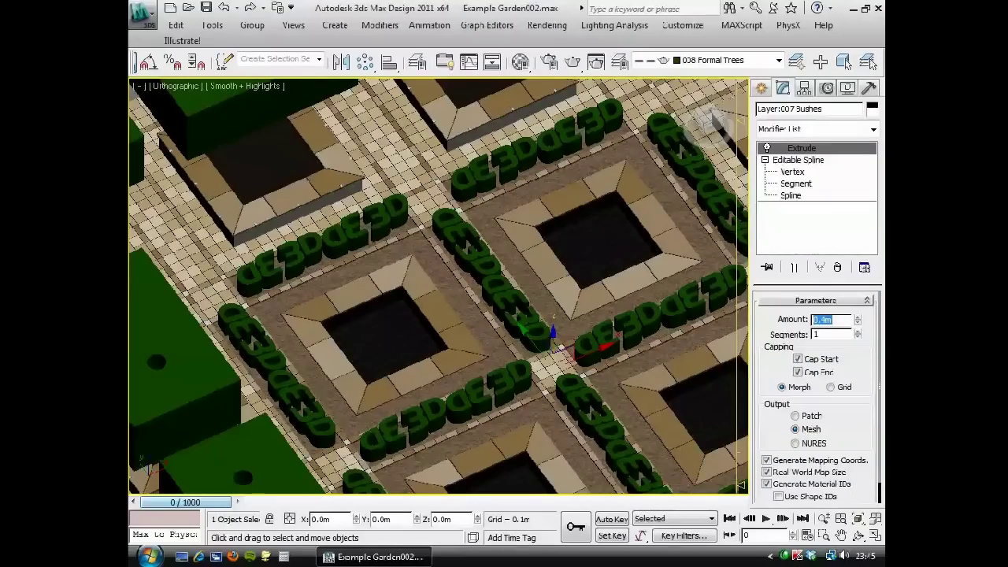
Inspect the lowered bush lettering and the whole garden in perspective from several angles
middle_drag(550, 353, 463, 340)
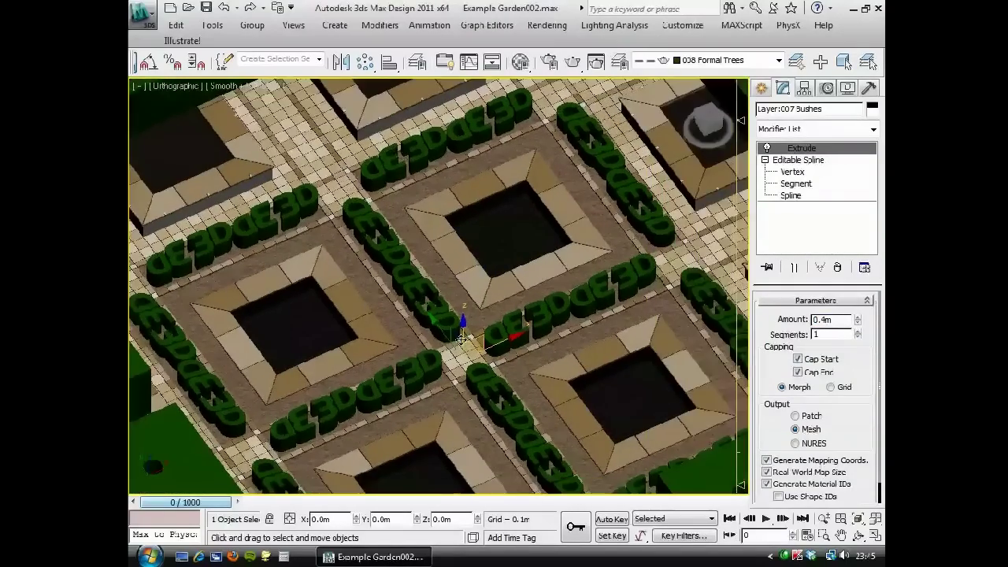
key(p)
scroll(438, 416, down, 5)
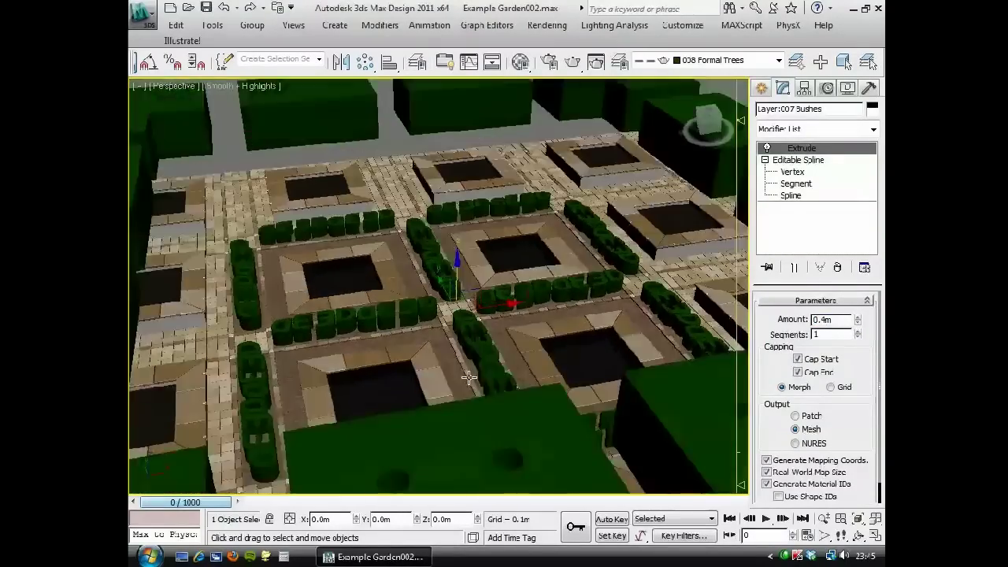
alt+middle_drag(469, 378, 293, 395)
scroll(339, 382, down, 3)
alt+middle_drag(429, 371, 496, 355)
scroll(436, 351, down, 3)
alt+middle_drag(364, 335, 400, 249)
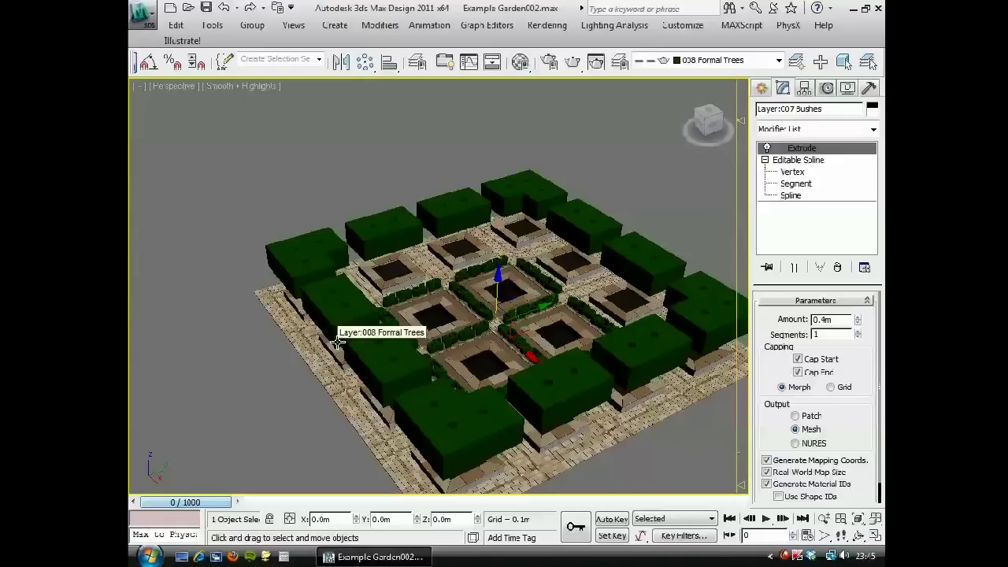
Turn on the visibility of the Library Assets layer
click(754, 62)
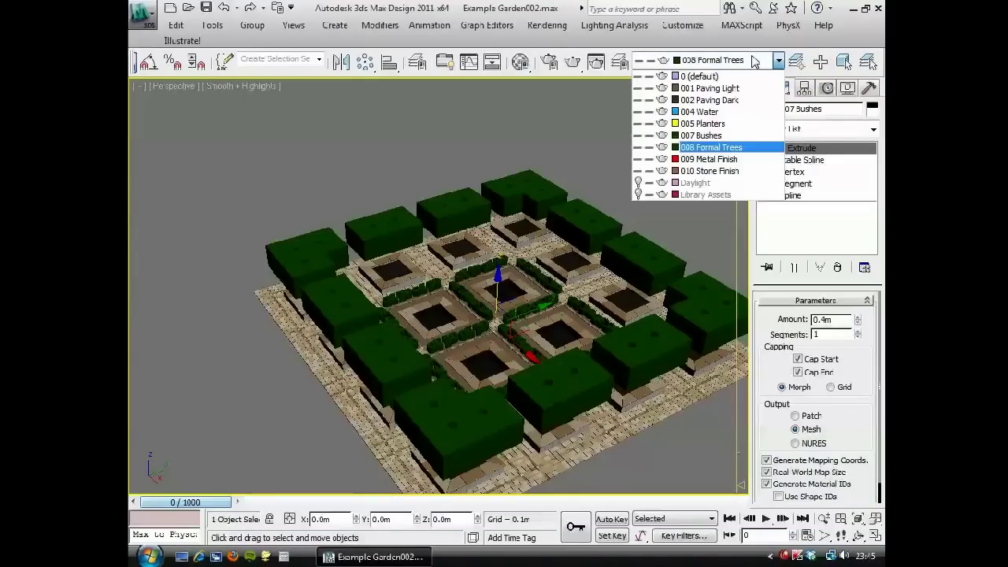
click(638, 194)
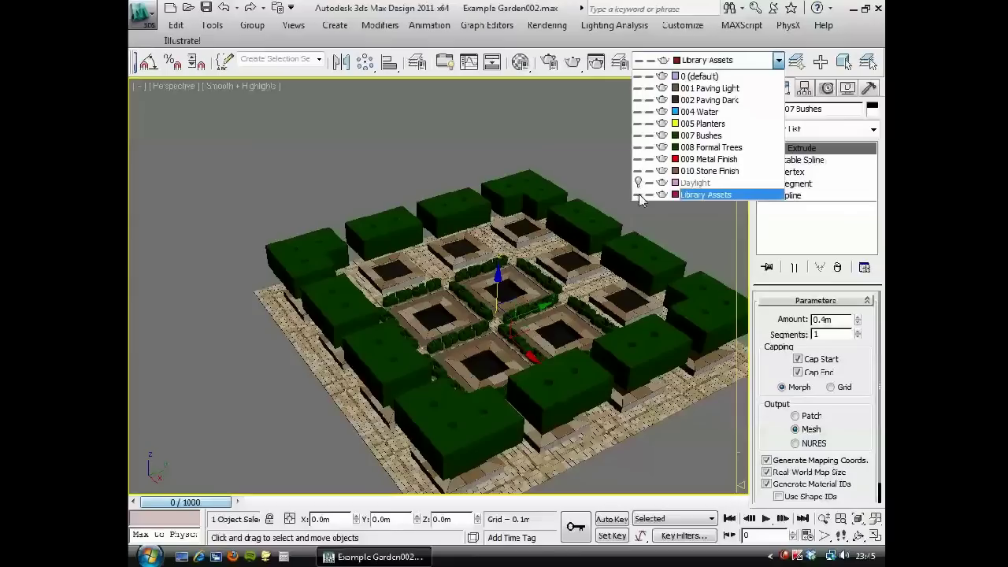
click(532, 135)
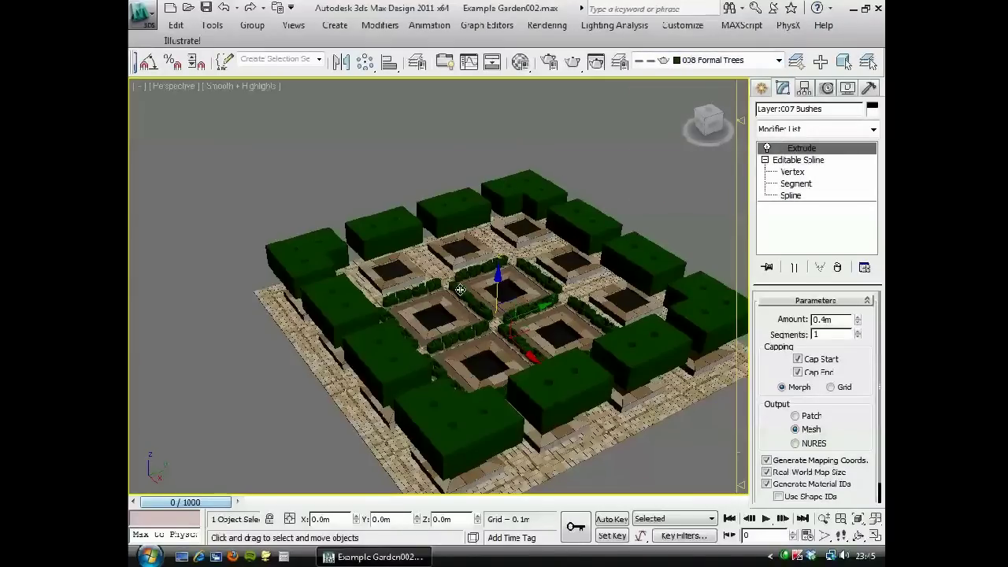
Select Planter Box001 by name from the scene and zoom to it
key(h)
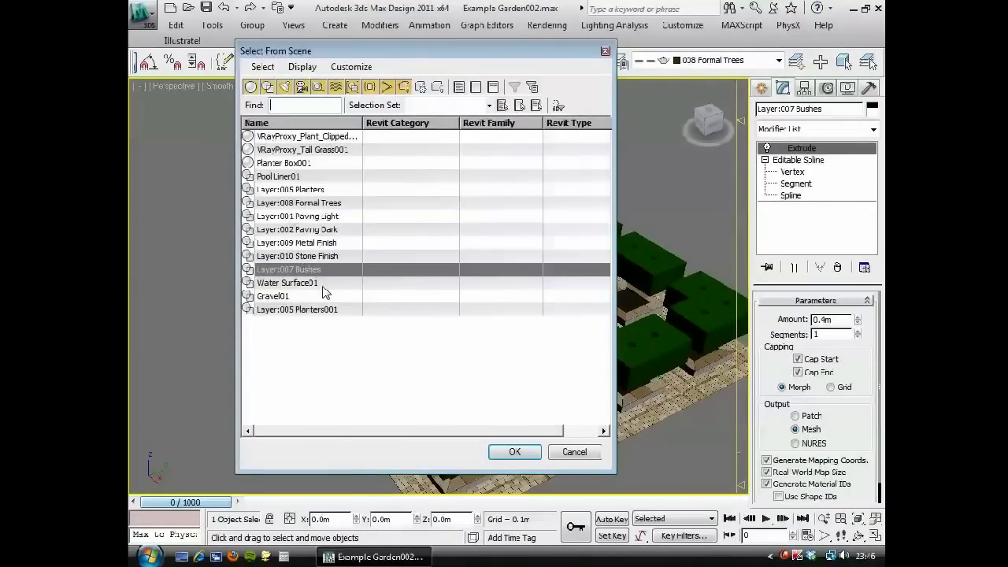
click(300, 165)
click(508, 450)
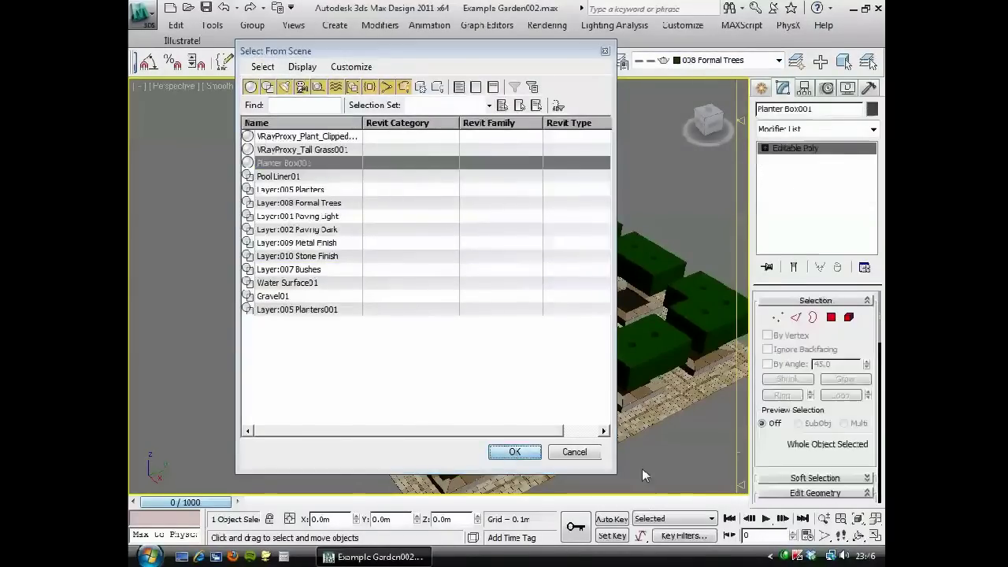
click(857, 519)
scroll(400, 318, down, 6)
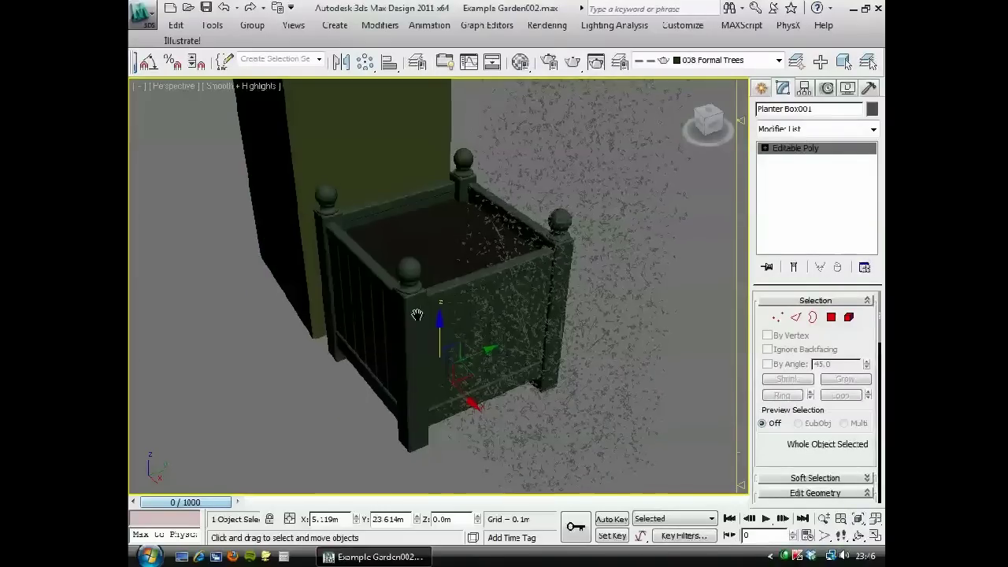
Select the clipped plant proxy beside the planter box and raise it to a height of about 0.56 m
alt+middle_drag(619, 315, 489, 291)
click(382, 249)
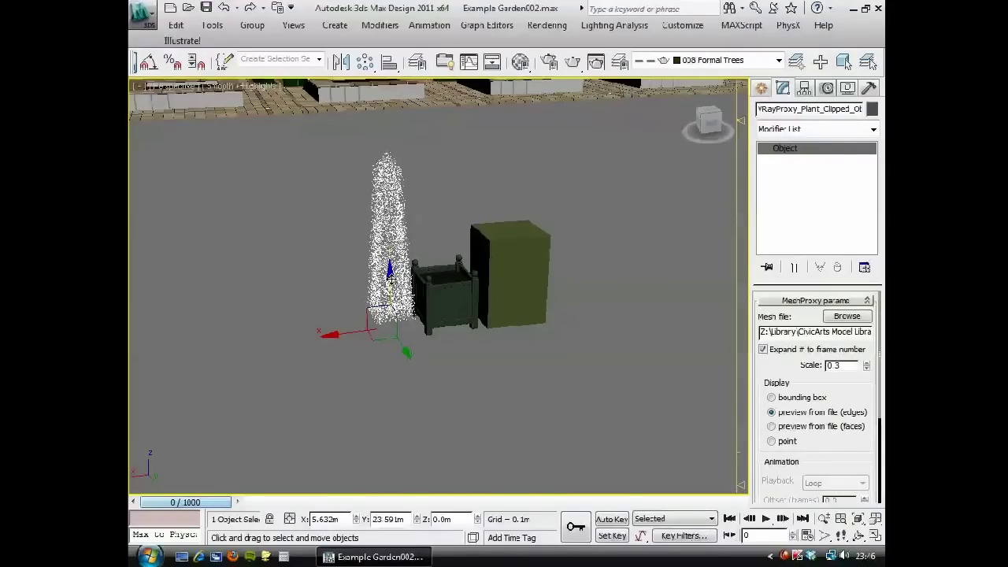
drag(391, 279, 388, 224)
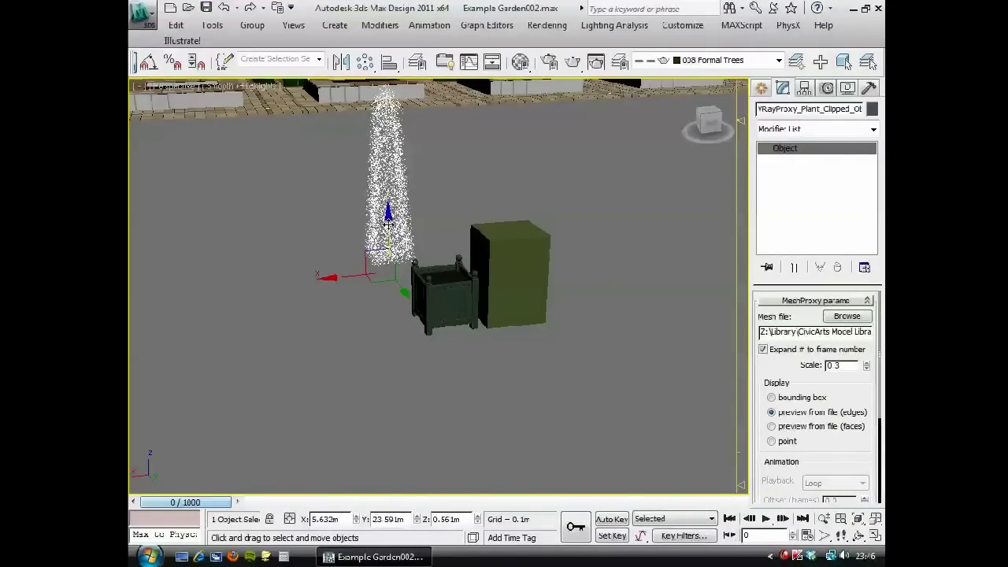
Centre the clipped plant over the planter box in plan and lower it into the box at a height of about 0.36 m
key(t)
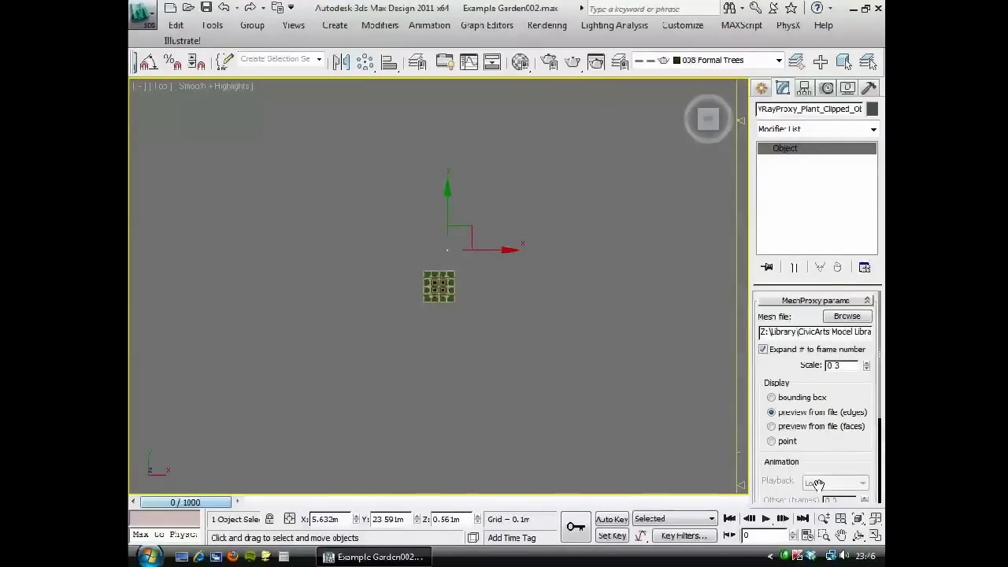
click(857, 520)
middle_drag(435, 347, 512, 207)
scroll(479, 266, down, 2)
scroll(480, 298, down, 4)
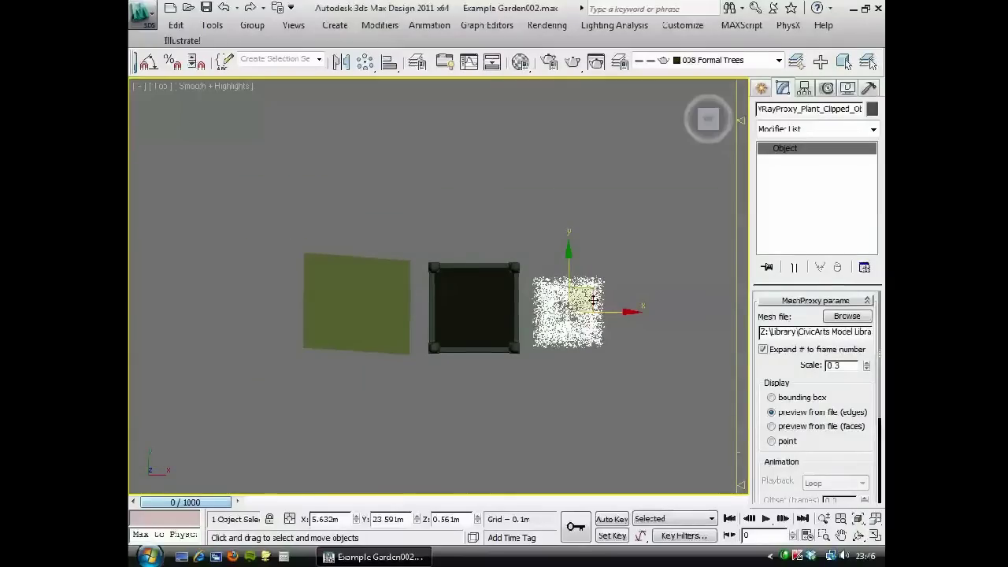
drag(590, 290, 496, 286)
alt+middle_drag(466, 344, 504, 306)
drag(548, 333, 544, 352)
alt+middle_drag(545, 352, 577, 378)
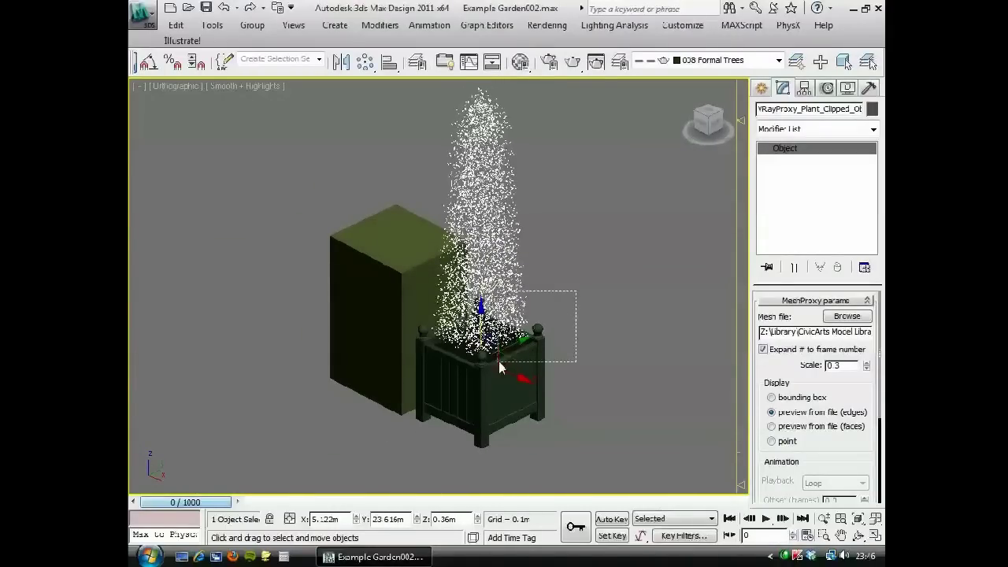
Select the planter box together with its plant and centre both on the paving crossing at the north-west corner of the bush-lined squares
drag(498, 361, 497, 361)
scroll(472, 347, down, 10)
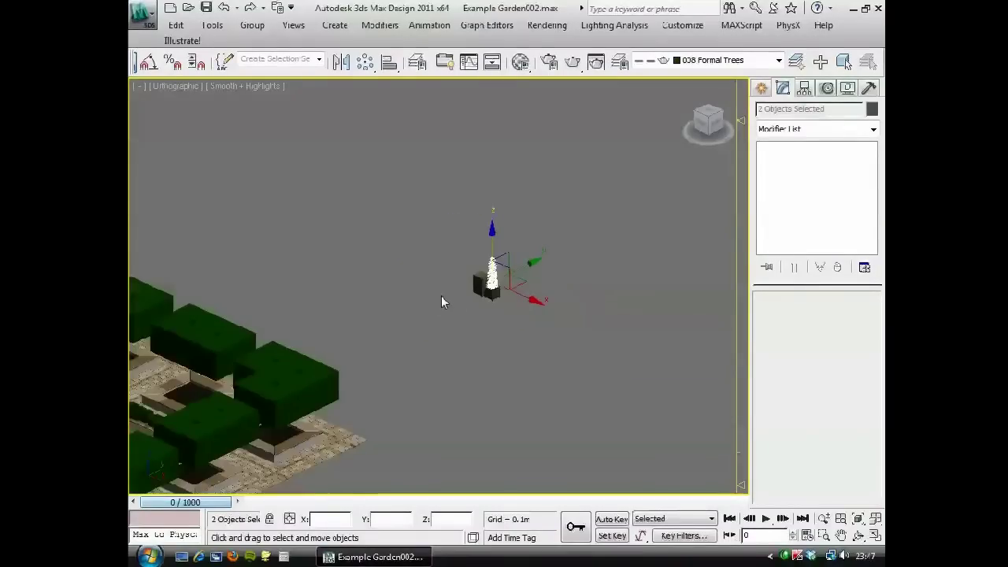
key(t)
drag(559, 82, 498, 202)
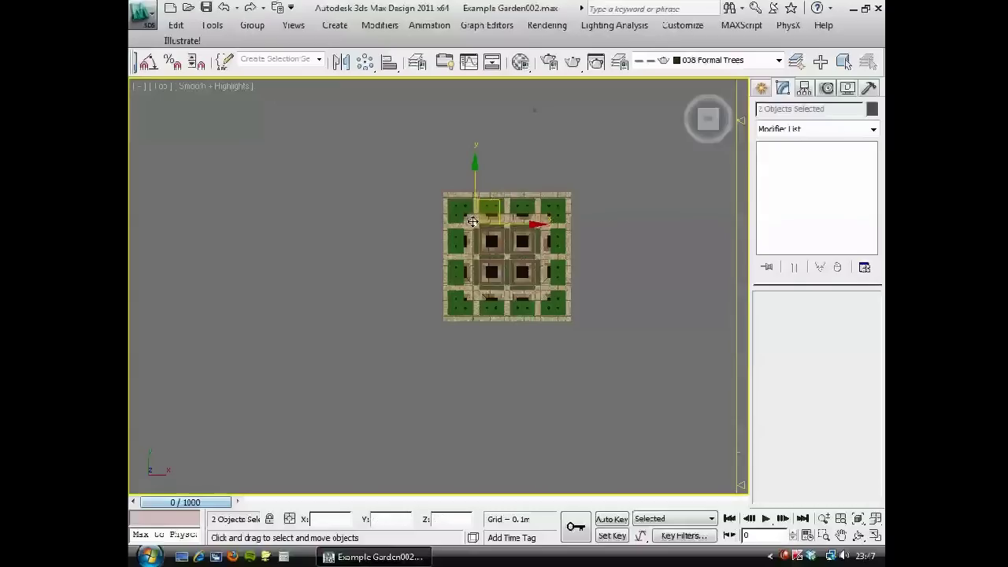
key(z)
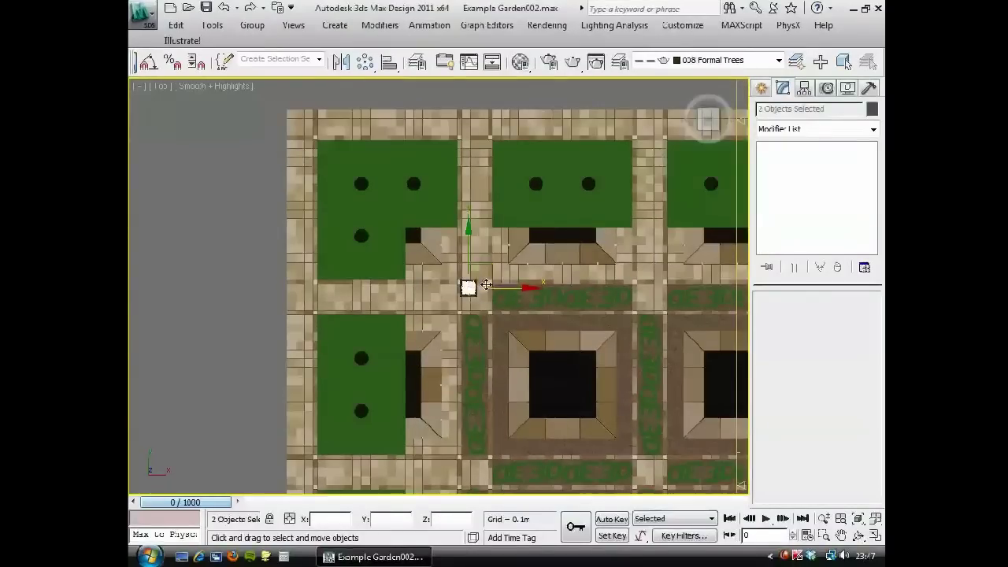
scroll(486, 284, up, 3)
drag(522, 279, 530, 285)
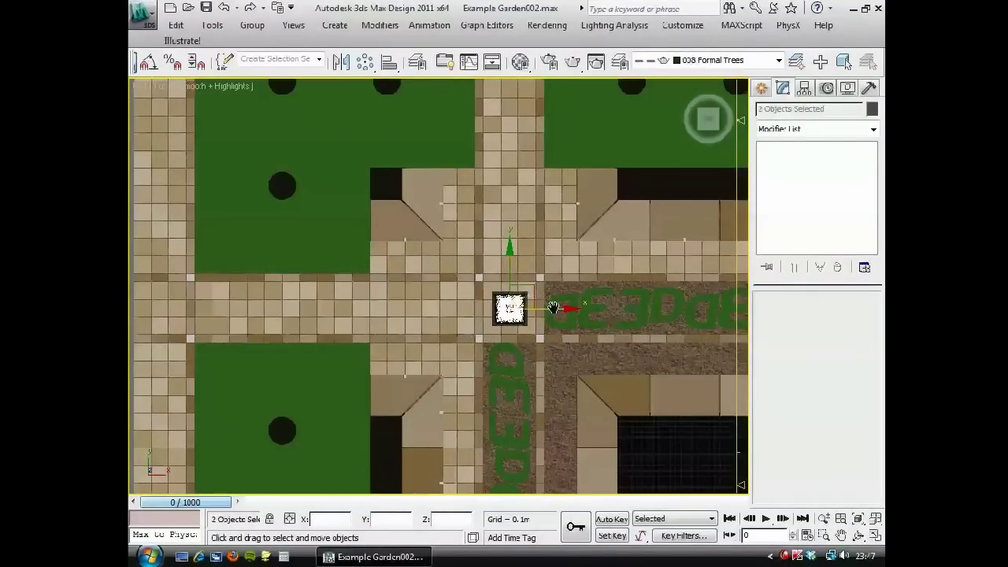
Clone the planter and plant along X as two instances, spaced to match the path crossings of the bush-lined squares
scroll(530, 285, down, 5)
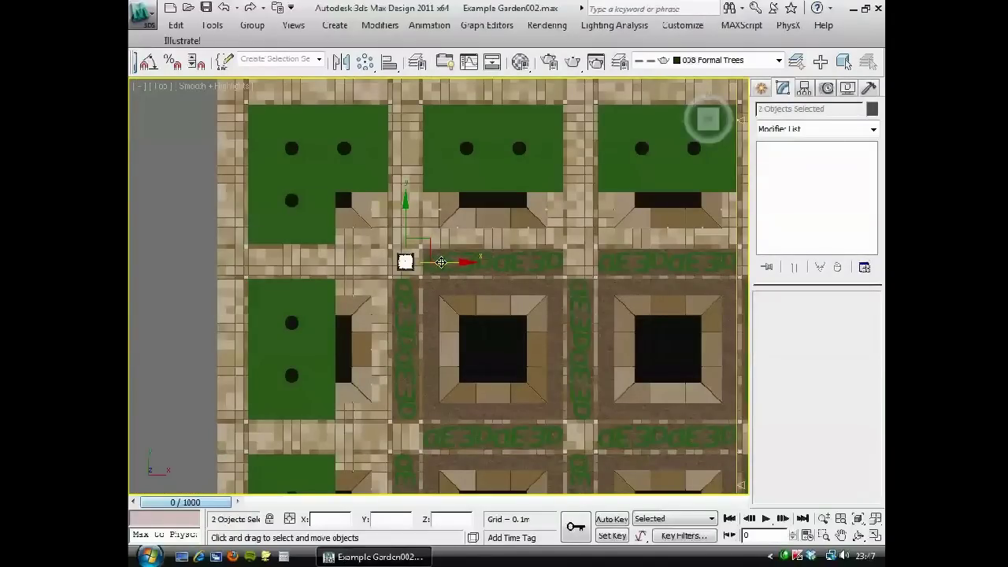
shift+drag(441, 262, 617, 263)
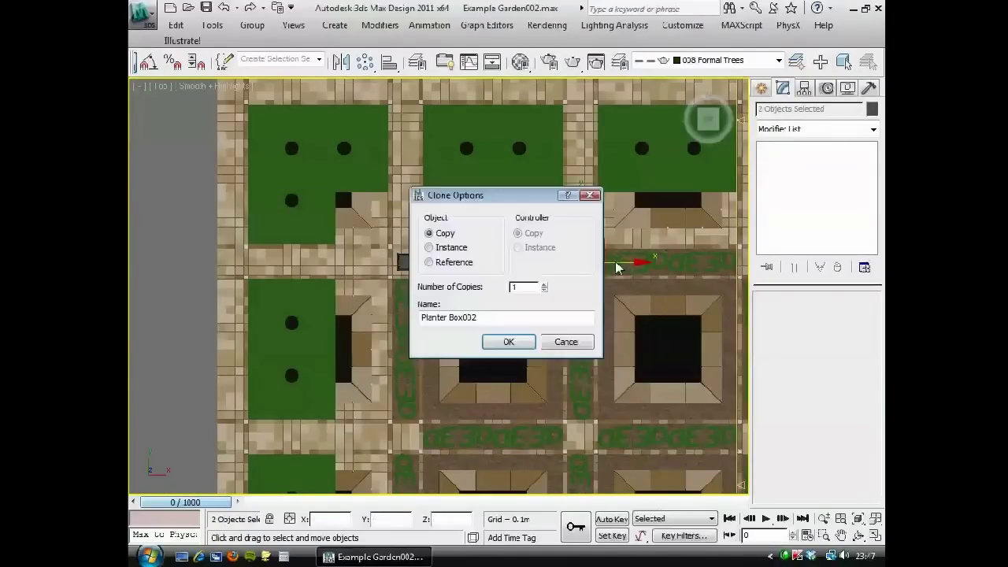
click(442, 249)
click(508, 342)
middle_drag(568, 330, 436, 292)
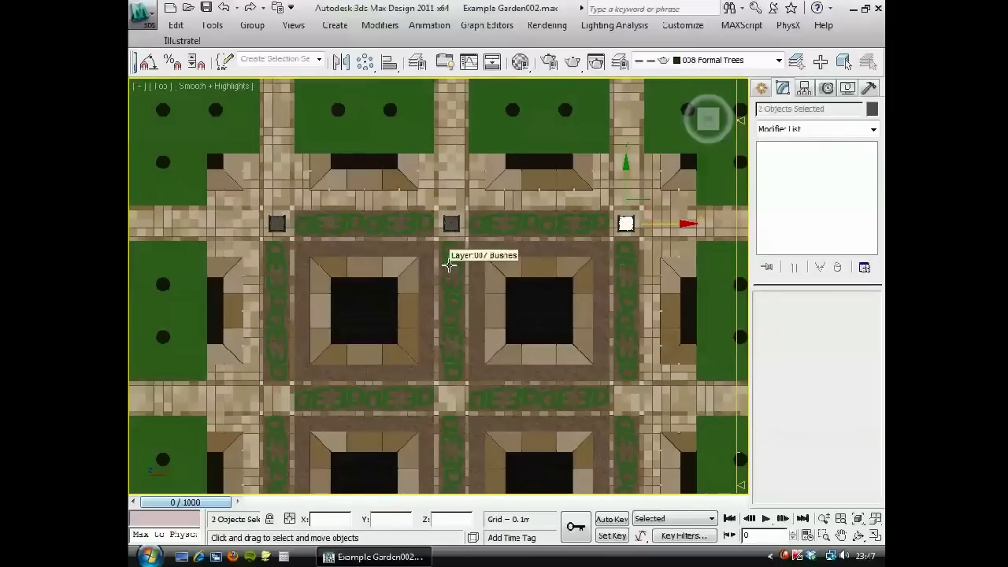
Select all similar planters and plants, and clone the row along Y as two instances onto the remaining path crossings
right_click(447, 268)
click(470, 323)
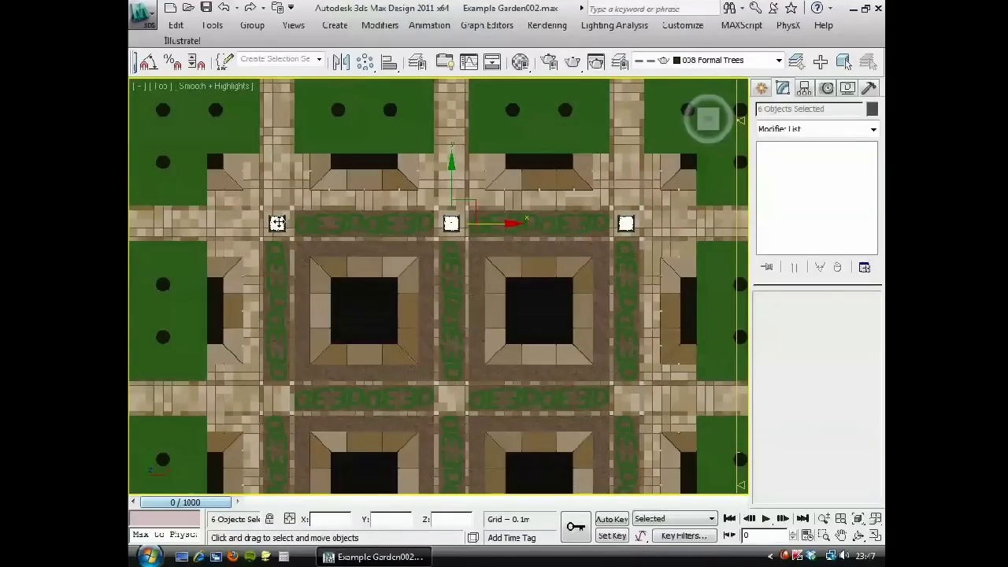
middle_drag(459, 289, 467, 258)
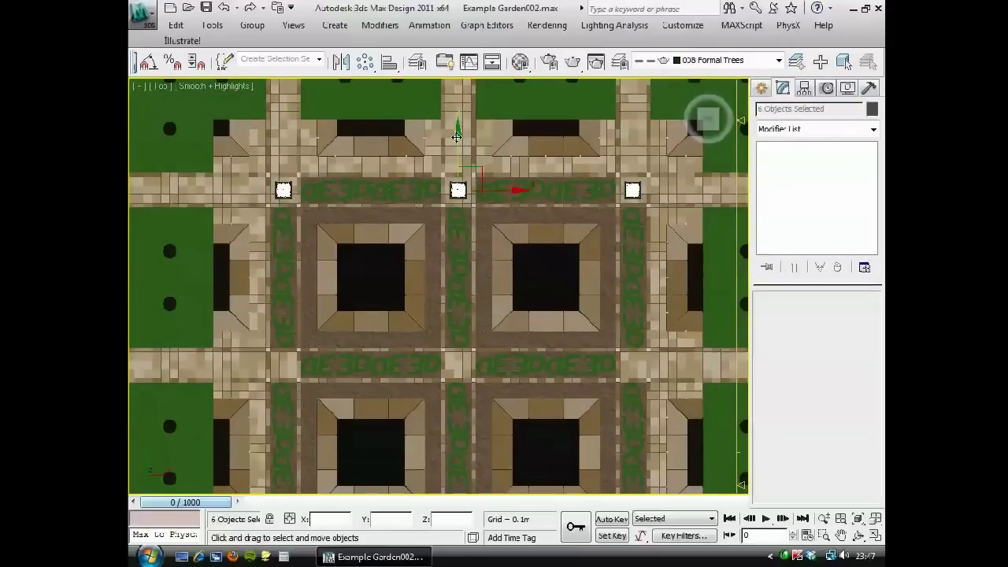
mouse_move(459, 139)
shift+mouse_down()
mouse_move(468, 323)
mouse_move(467, 314)
shift+mouse_up()
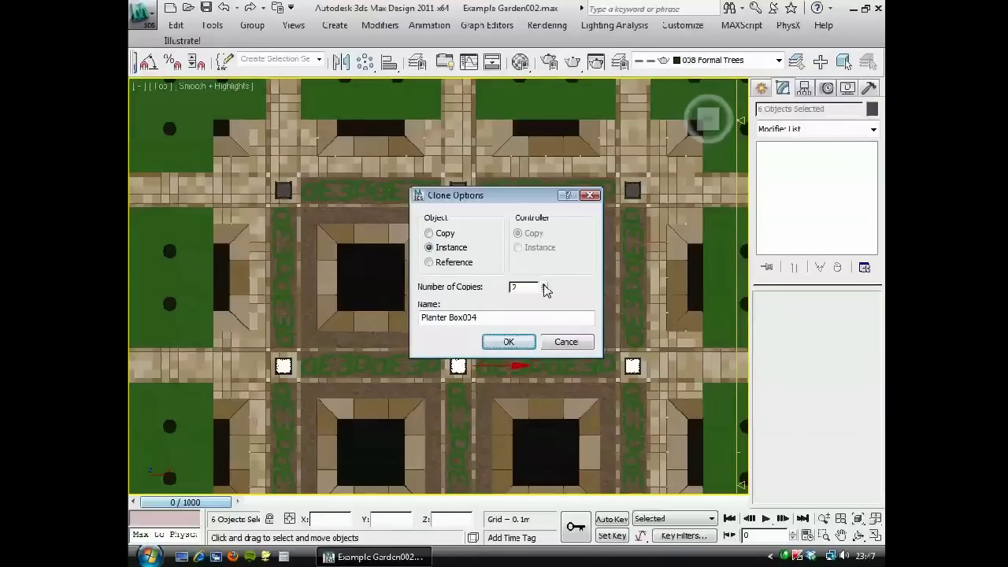
click(508, 341)
mouse_move(488, 341)
middle_down()
mouse_move(470, 203)
mouse_move(446, 212)
middle_up()
alt+middle_drag(360, 306, 446, 300)
scroll(412, 217, down, 3)
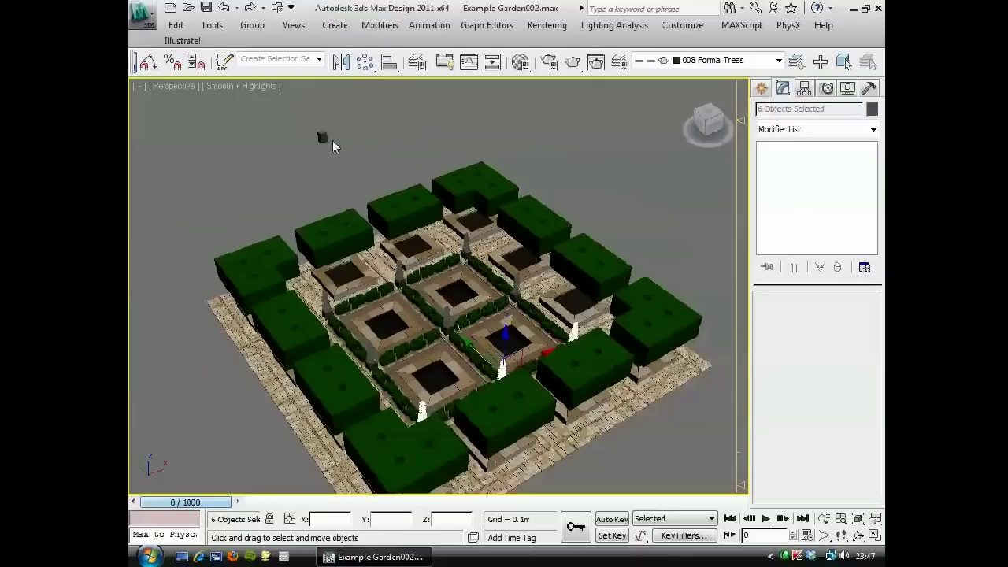
Select the tall grass proxy and the soil surfaces of the outer planters, and hide everything else
click(322, 137)
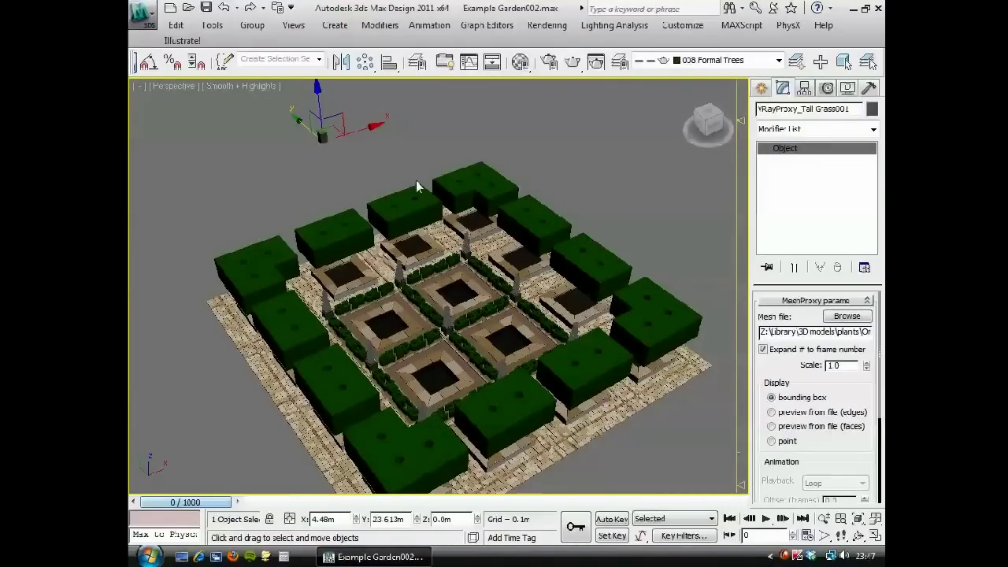
ctrl+click(343, 272)
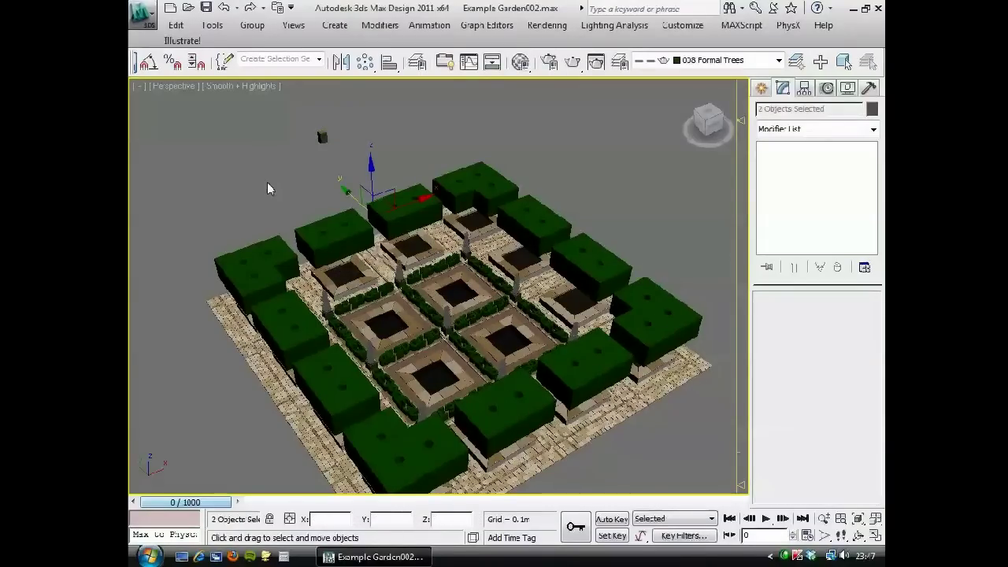
right_click(267, 184)
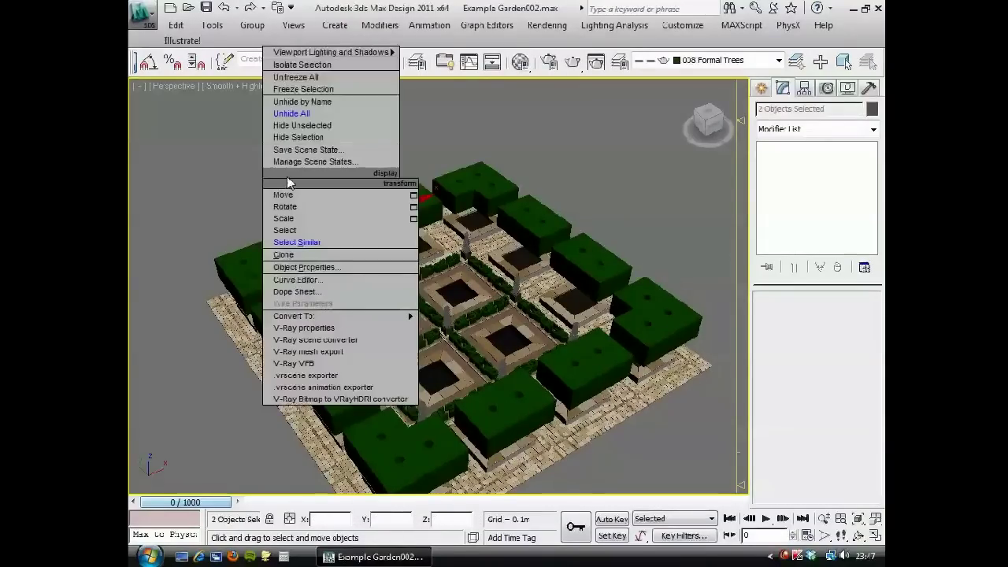
click(322, 128)
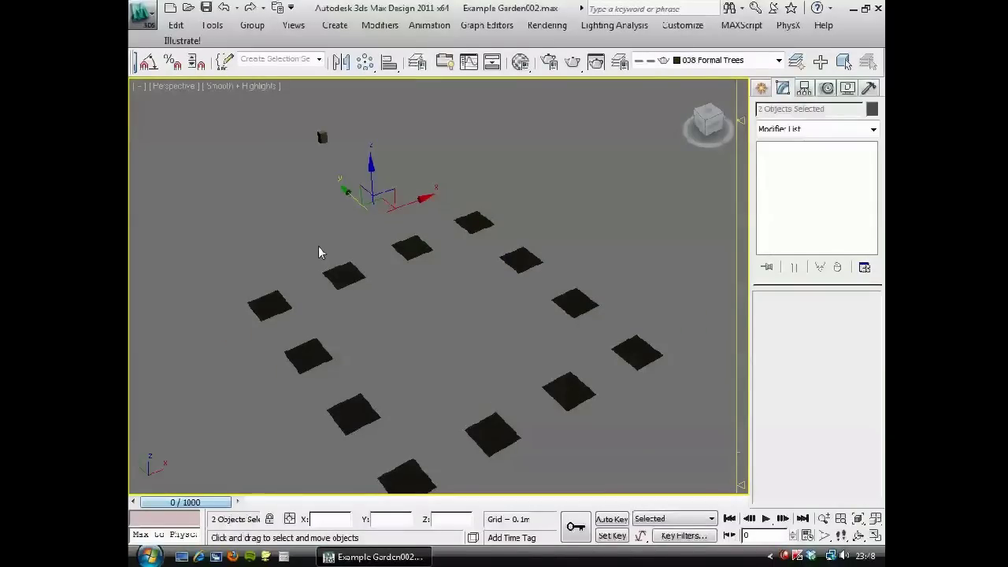
Move the tall grass proxy in plan onto the outer corner of the north-west soil bed
key(t)
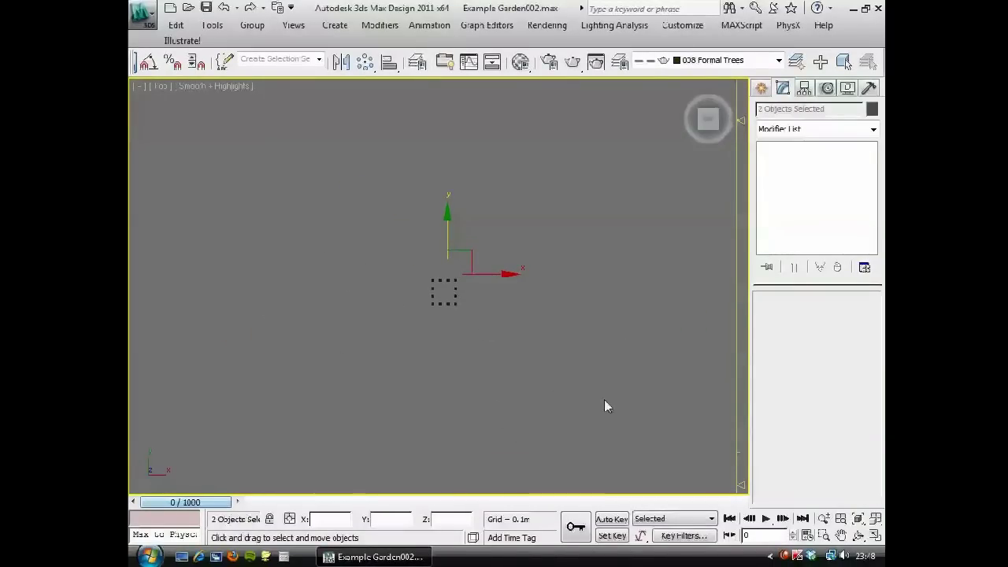
click(858, 518)
drag(492, 116, 380, 262)
click(858, 518)
middle_drag(400, 280, 216, 156)
scroll(313, 206, down, 6)
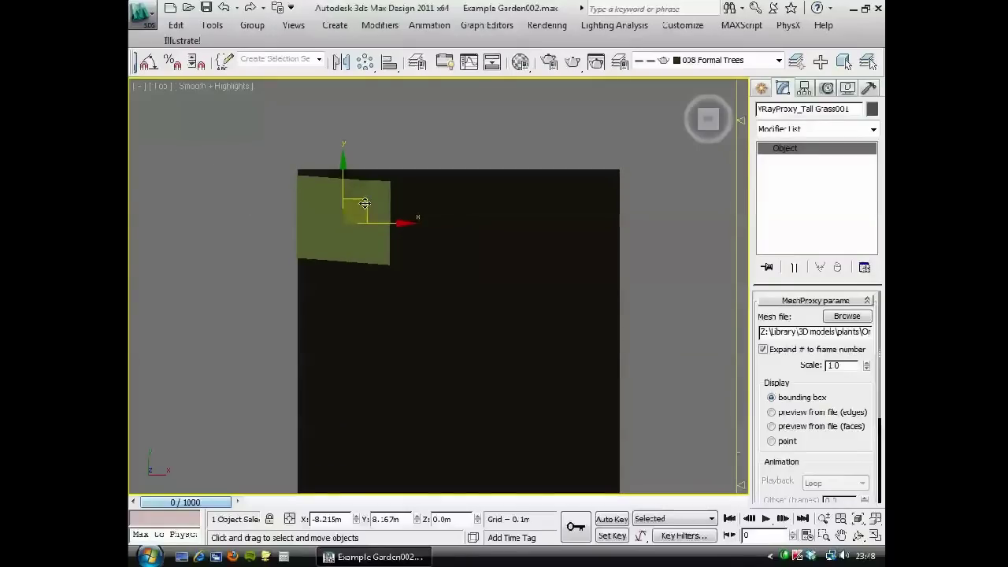
Shift the tall grass proxy off the bed to just north of it, at about X -8.086 m, Y 9.027 m
drag(361, 200, 401, 104)
middle_drag(308, 168, 328, 304)
drag(421, 246, 401, 206)
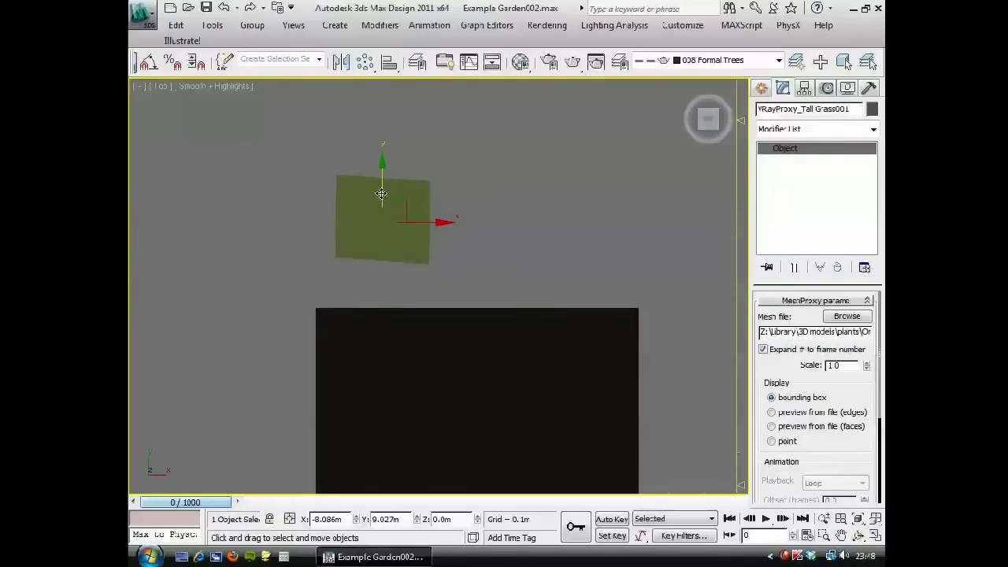
Set the tall grass proxy's absolute scale to 100 on X, Y and Z, clearing the V-Ray messages window out of the way
drag(302, 72, 551, 72)
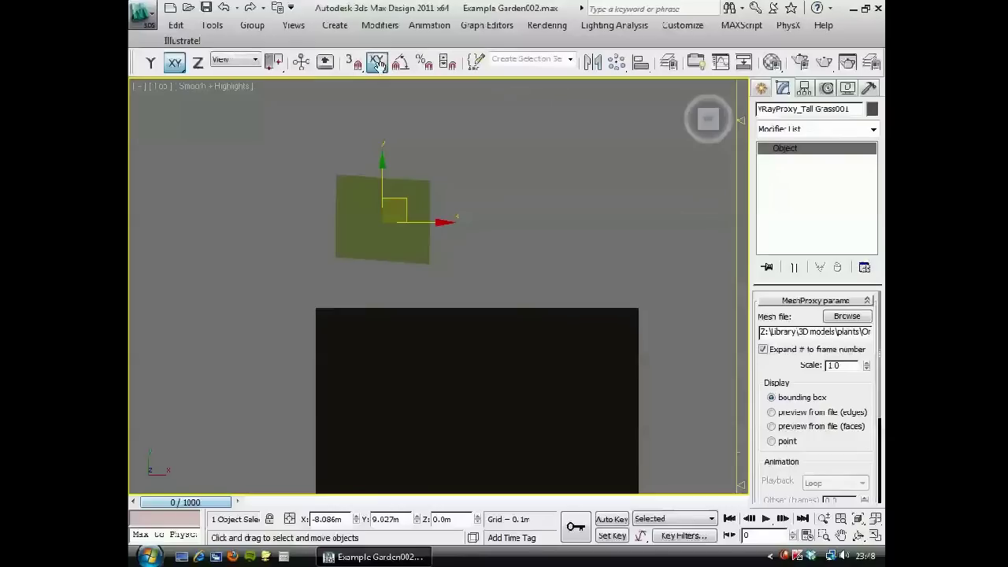
drag(216, 69, 451, 89)
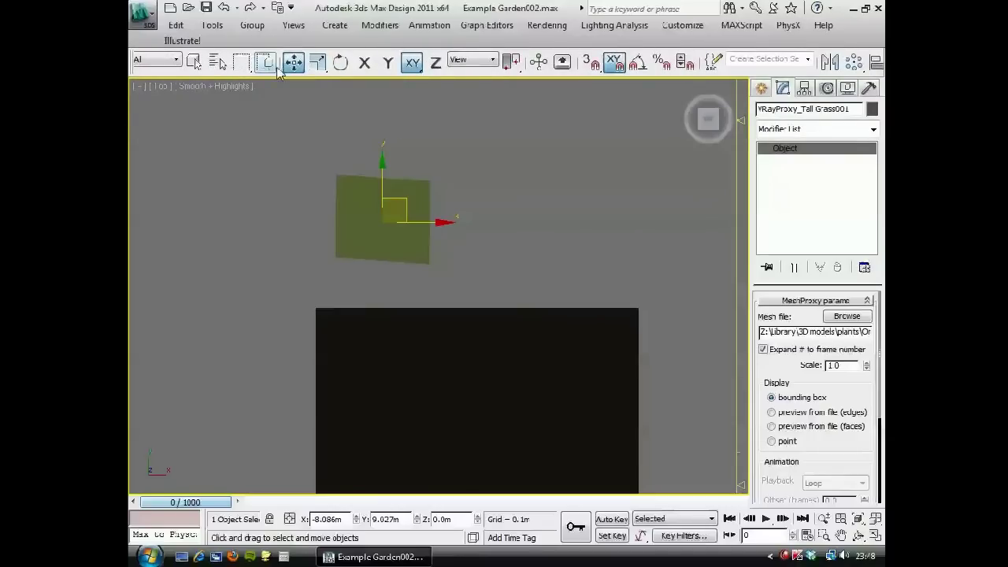
click(317, 62)
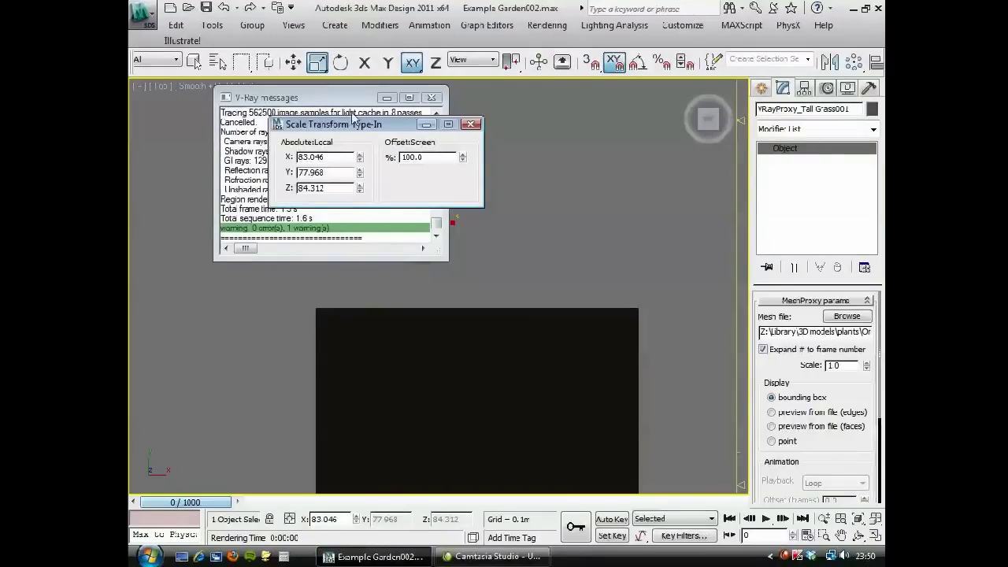
drag(358, 126, 512, 138)
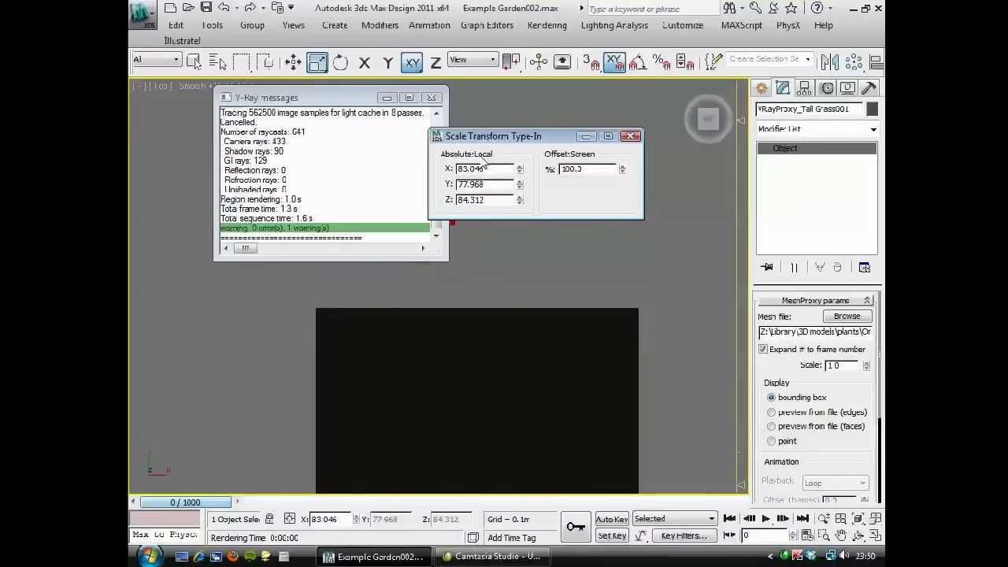
drag(353, 98, 285, 154)
click(364, 153)
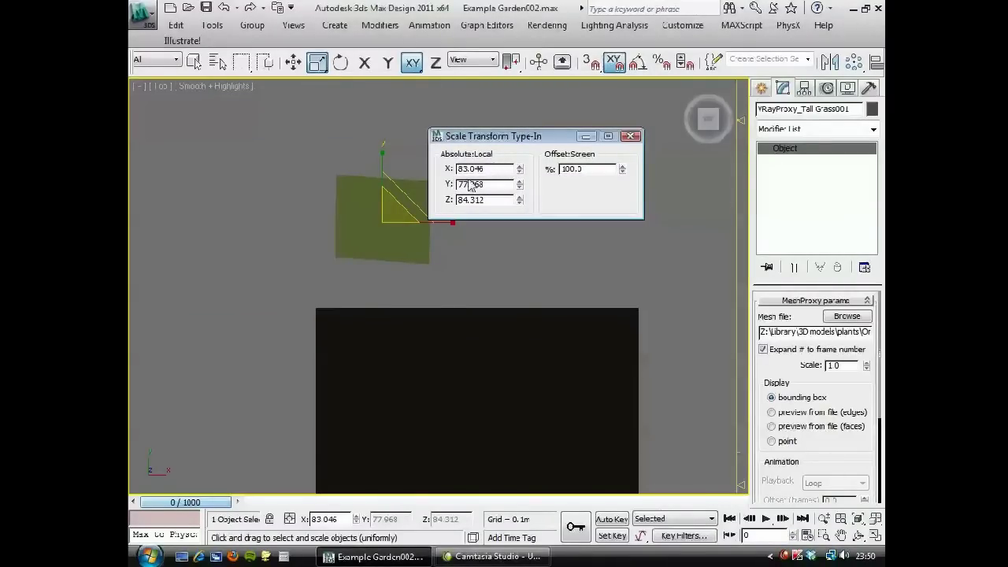
drag(491, 168, 439, 168)
text(100)
key(Return)
text(1)
drag(484, 200, 451, 199)
text(10)
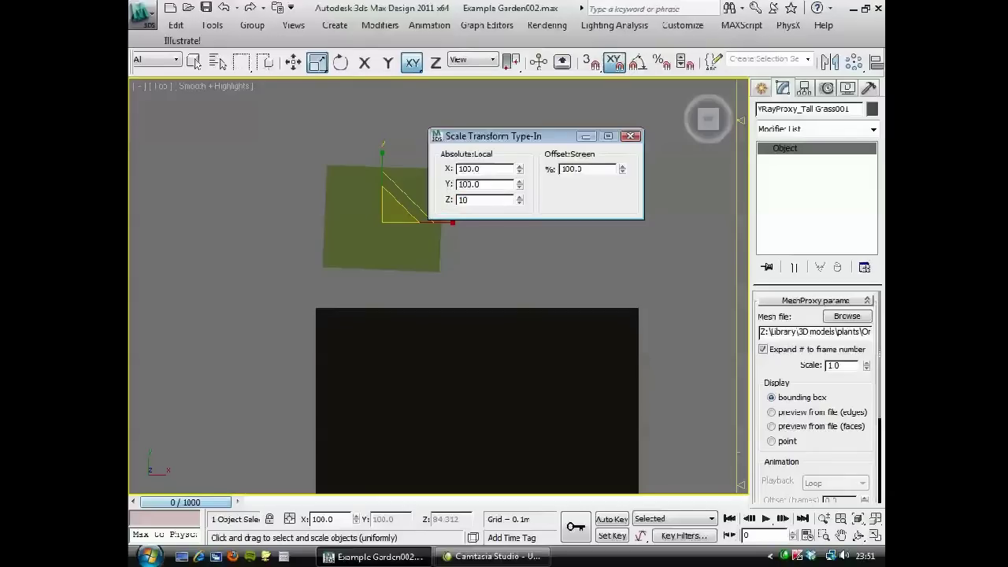
key(Return)
Set the tall grass proxy's absolute Z rotation to 0
click(340, 62)
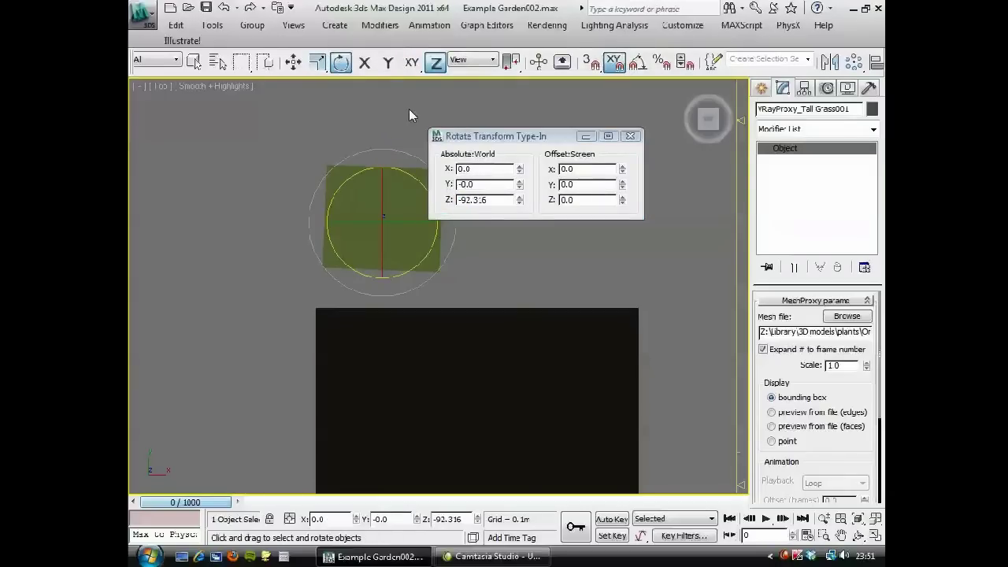
right_click(518, 199)
click(630, 136)
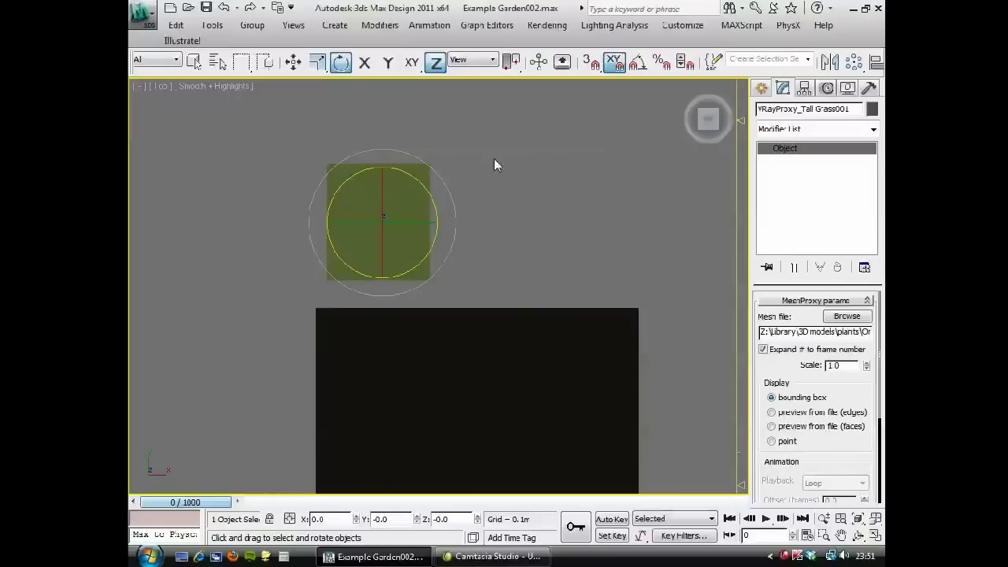
Display the tall grass proxy as a preview from file (edges) instead of a bounding box
middle_drag(344, 263, 364, 244)
alt+middle_drag(354, 304, 393, 268)
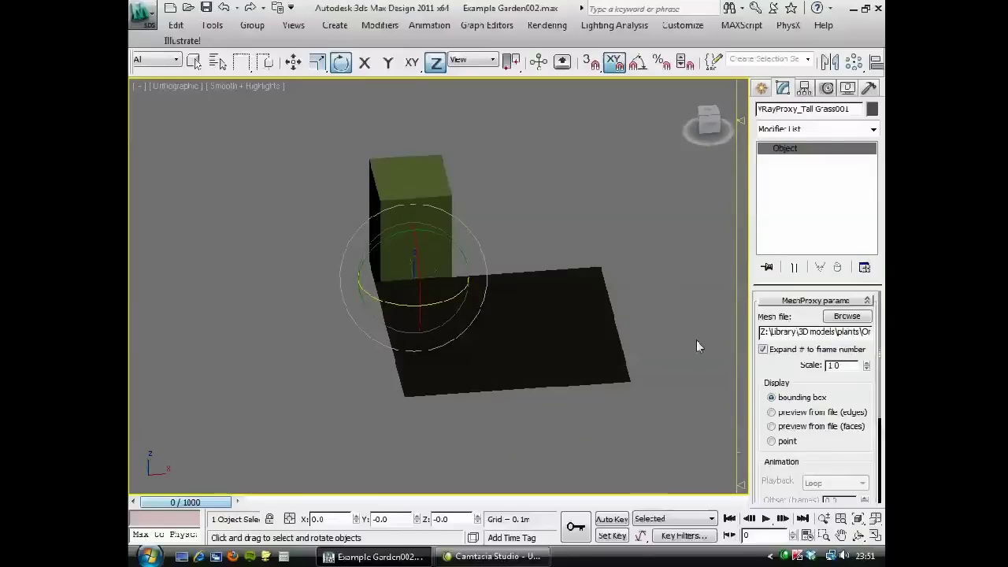
click(771, 413)
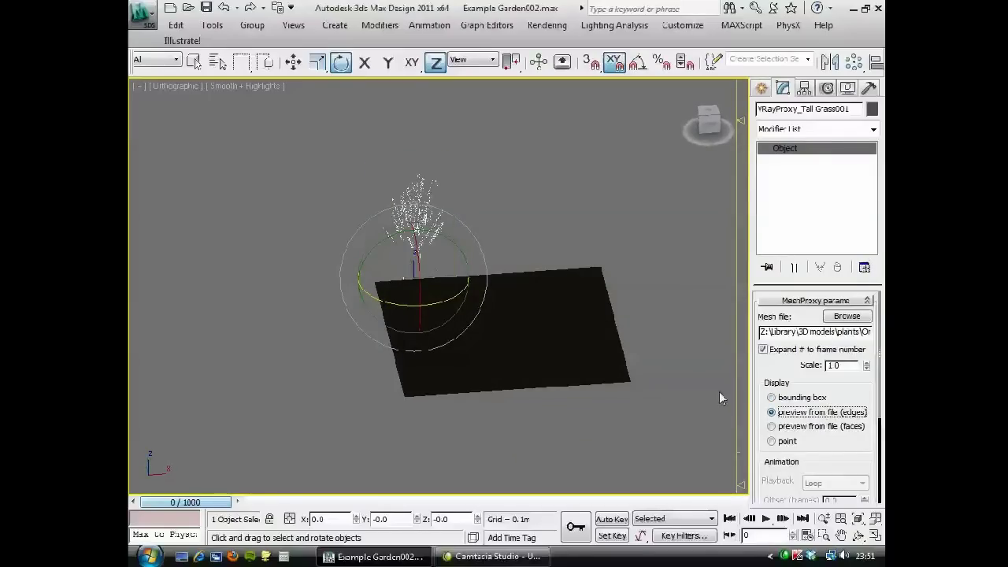
middle_drag(442, 302, 458, 289)
In plan, move the tall grass into the soil bed's north-west corner and clone it along X as a row of instances across the bed
key(t)
key(w)
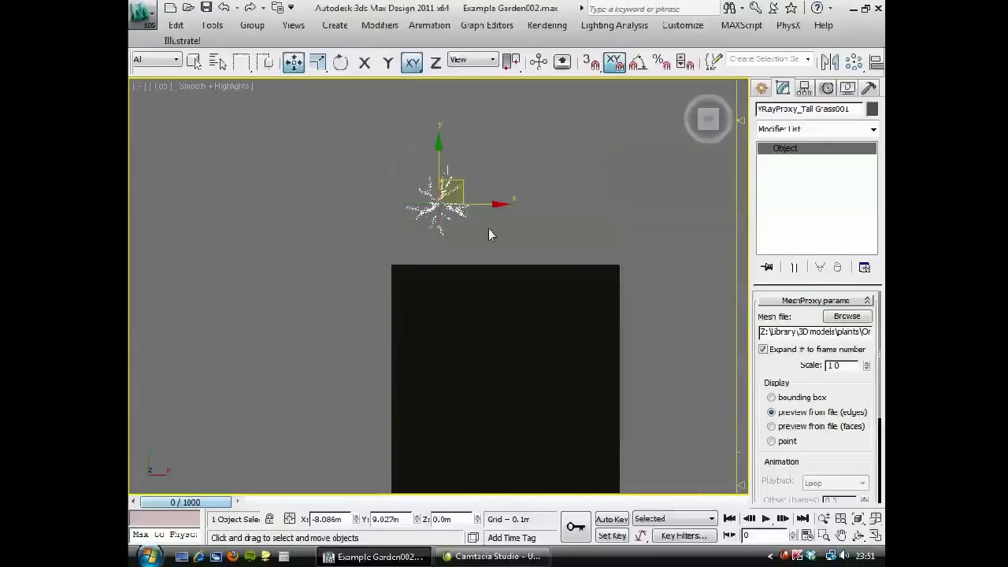
mouse_move(461, 181)
mouse_down()
mouse_move(432, 270)
mouse_move(467, 302)
mouse_move(489, 306)
mouse_up()
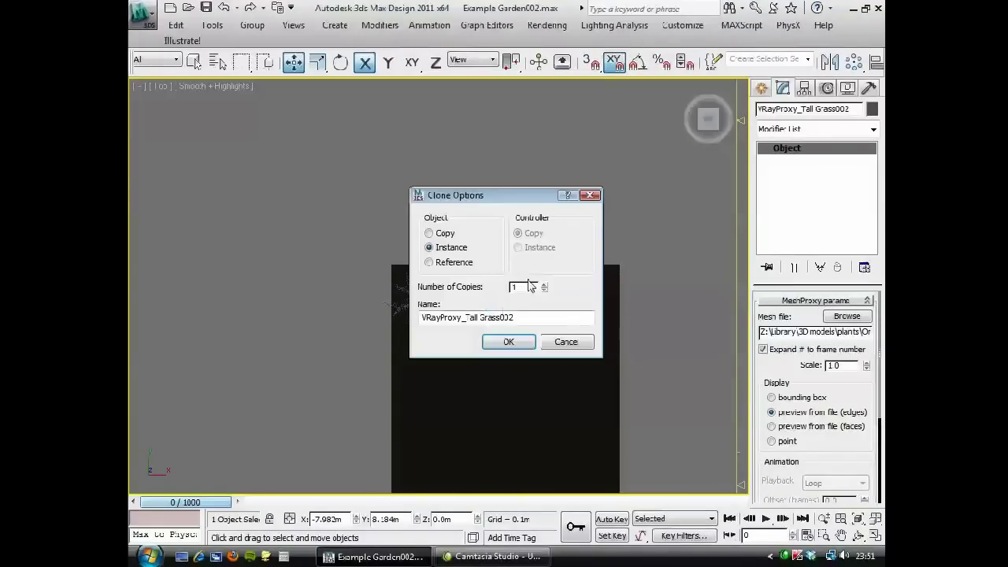
mouse_move(535, 196)
mouse_down()
mouse_move(307, 141)
mouse_move(291, 121)
mouse_up()
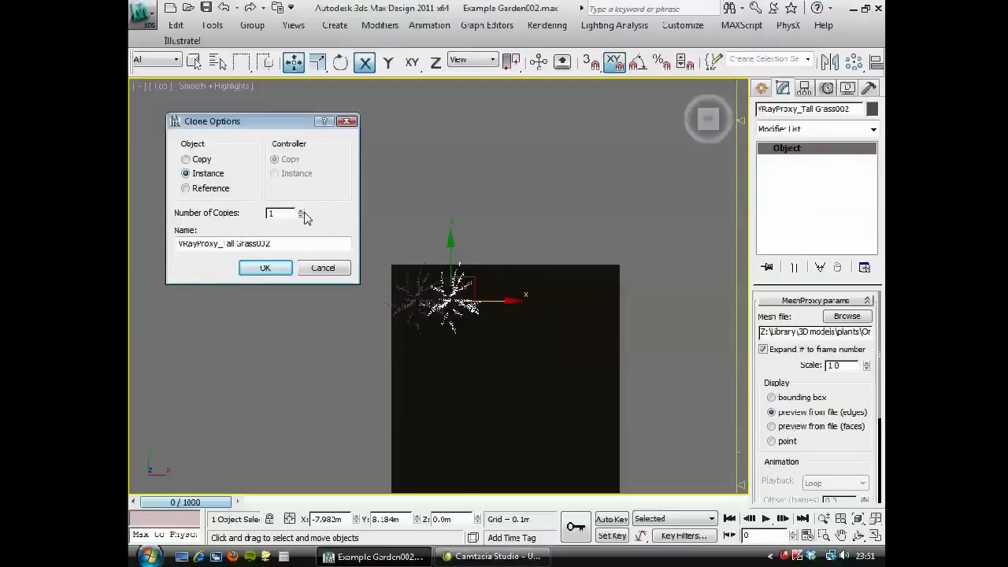
click(266, 268)
Delete the surplus tall grass instance beyond the bed's east edge
drag(717, 243, 633, 344)
key(Delete)
key(ctrl+z)
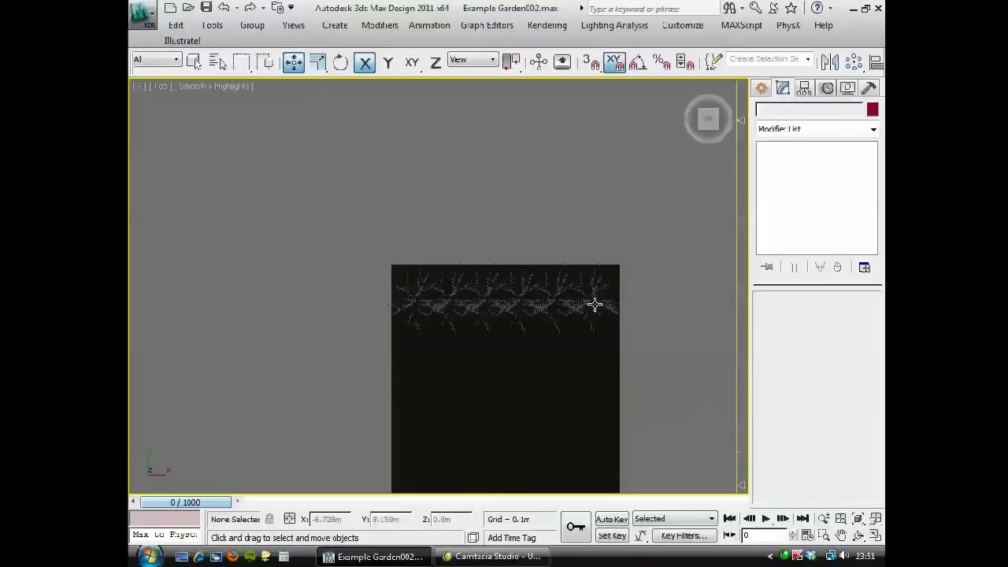
Select all similar tall grass proxies and nudge the row slightly east along X
right_click(531, 211)
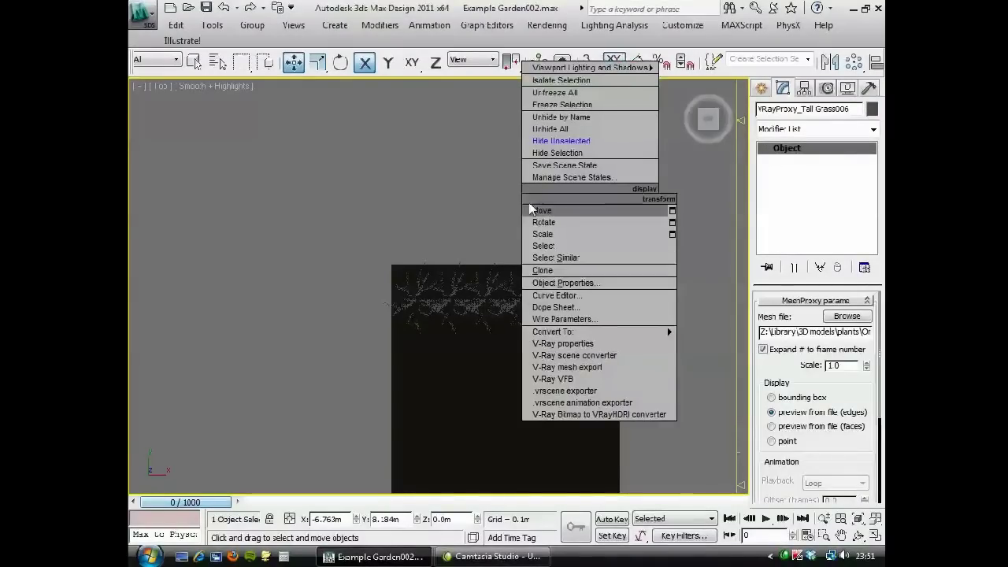
click(556, 253)
drag(557, 298, 561, 298)
middle_drag(536, 316, 532, 232)
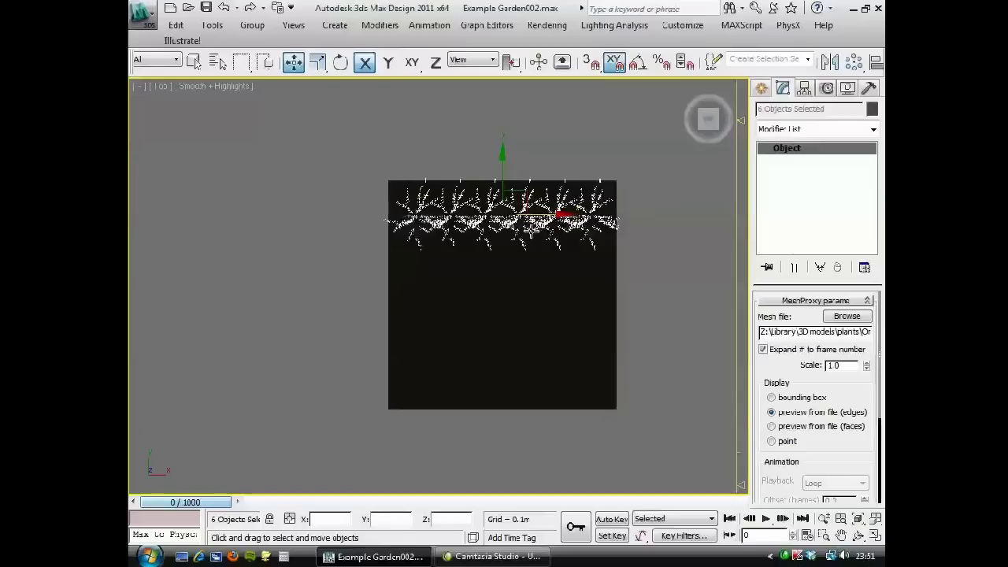
Clone the grass row southwards along Y as instances to cover the bed, and delete the surplus rows at and beyond its south edge
drag(503, 162, 506, 207)
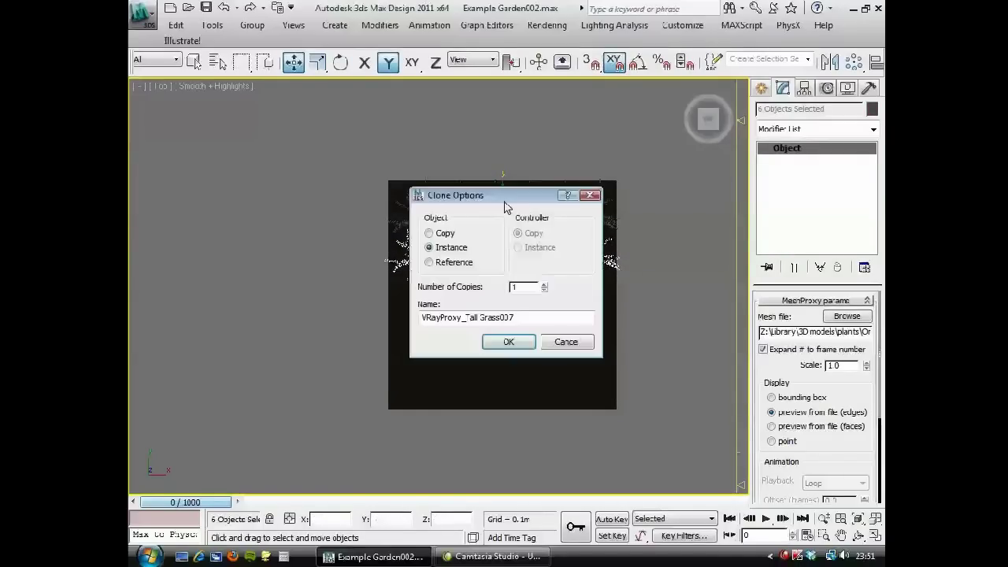
click(543, 284)
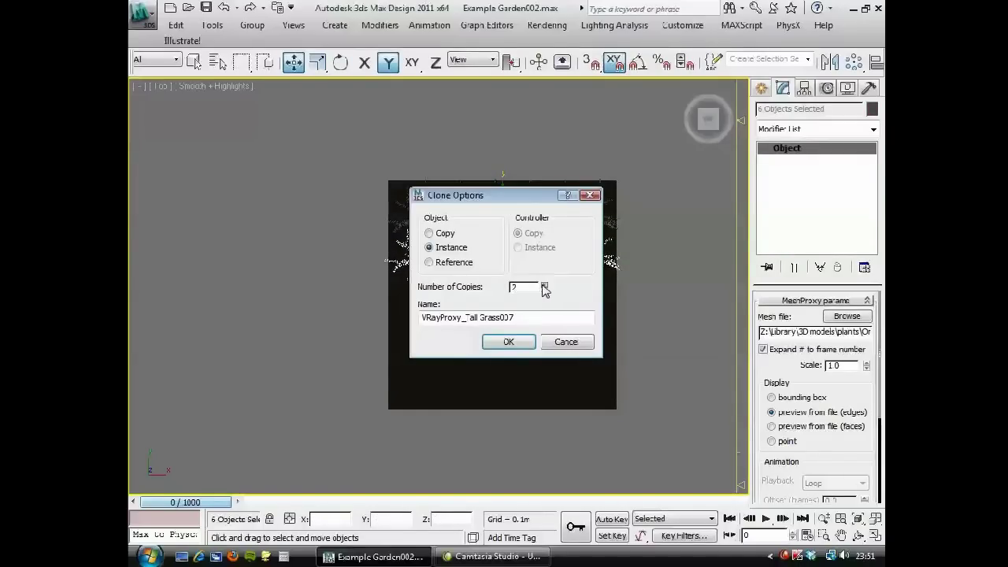
click(510, 342)
middle_drag(413, 430, 399, 355)
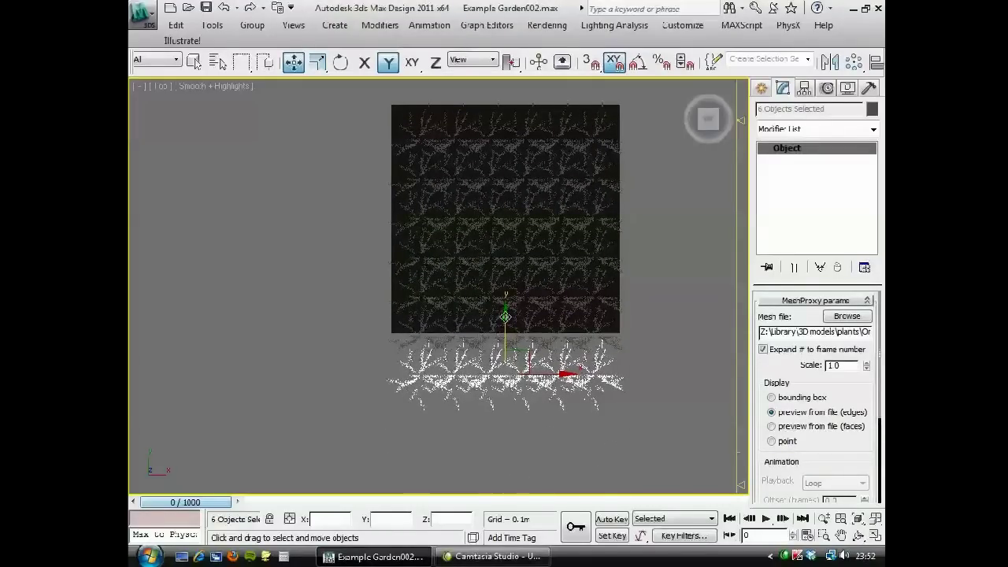
drag(390, 375, 617, 344)
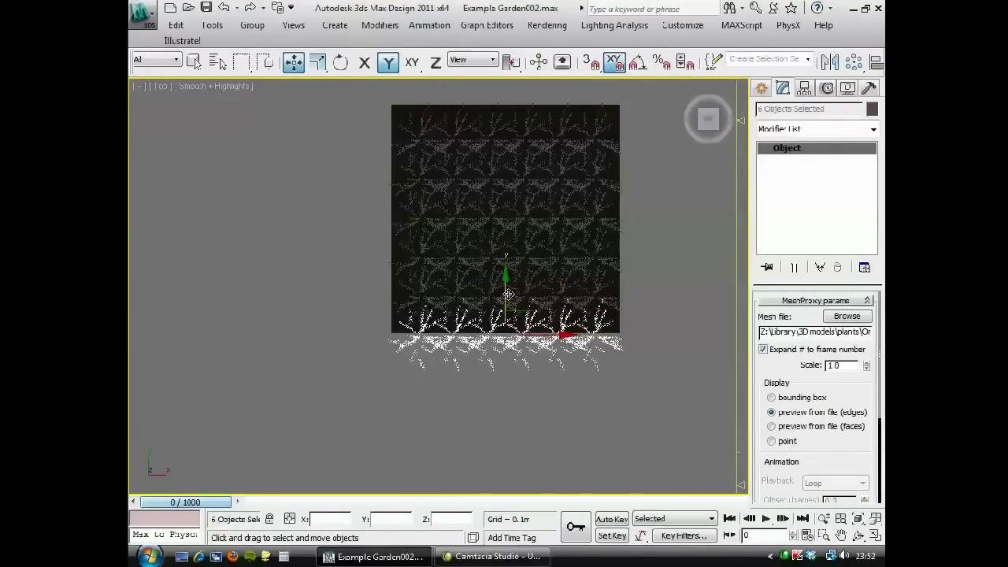
key(Delete)
Select all similar tall grass proxies and shift the whole grid slightly west and south over the soil bed
click(407, 124)
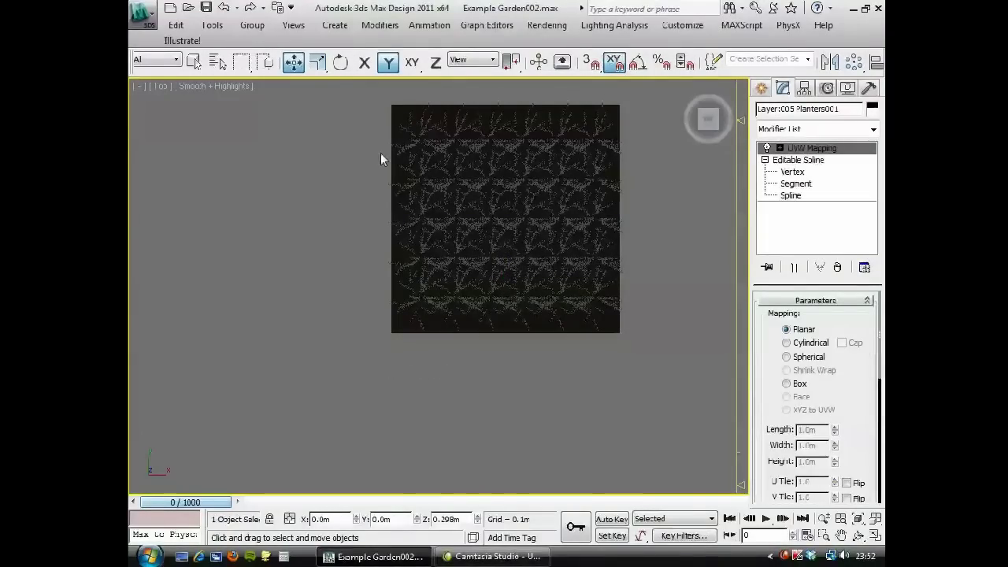
click(437, 146)
right_click(372, 162)
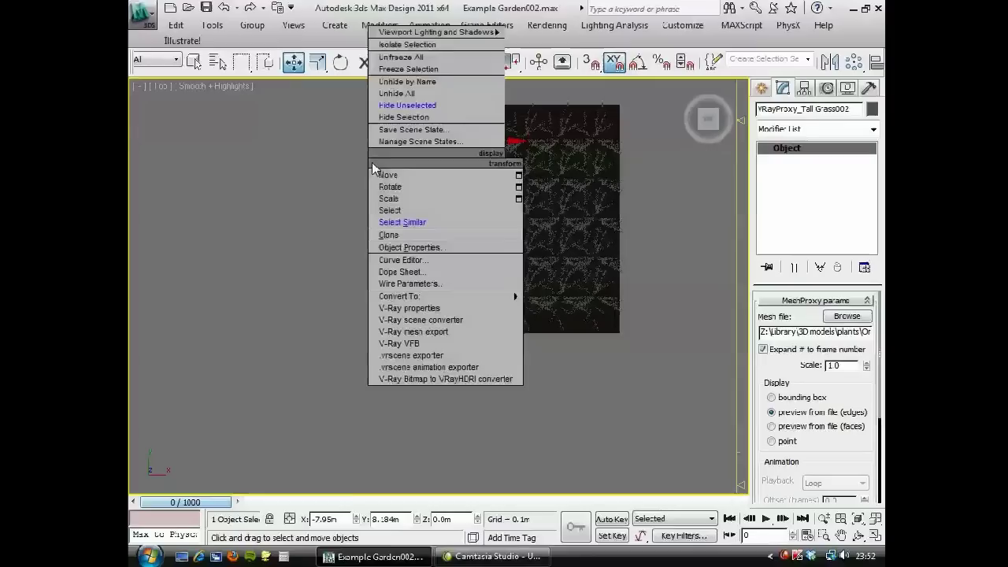
click(407, 228)
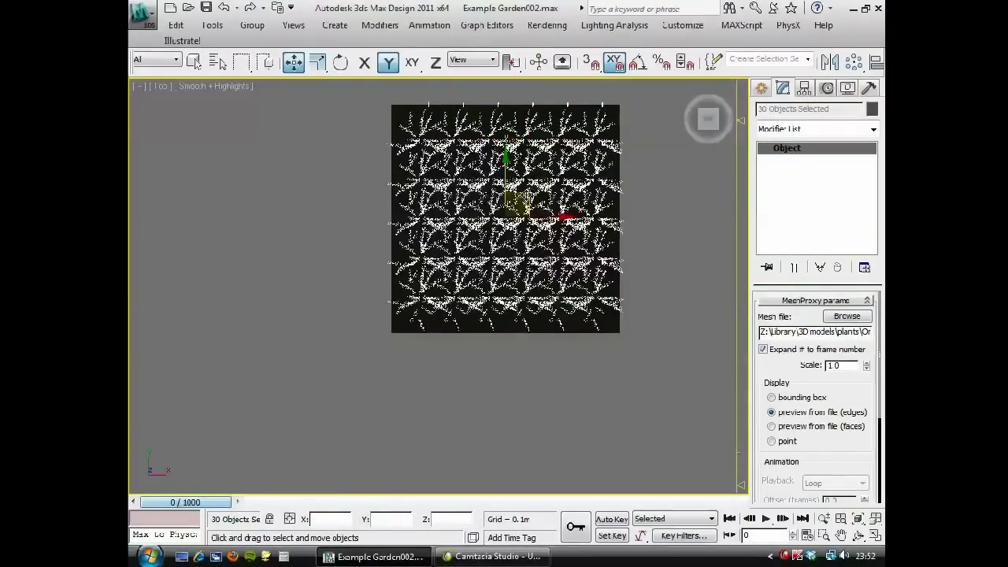
drag(524, 195, 510, 204)
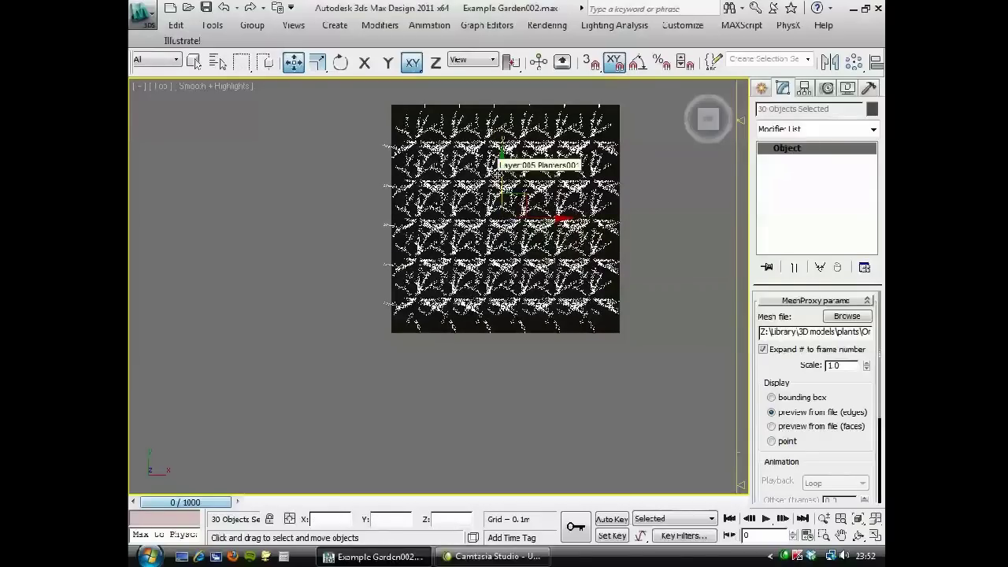
With the grass still selected, open the MAXScript file multi_MSR.ms from the Dropbox folder 3D World Projects, Topiary Tutorial
click(869, 88)
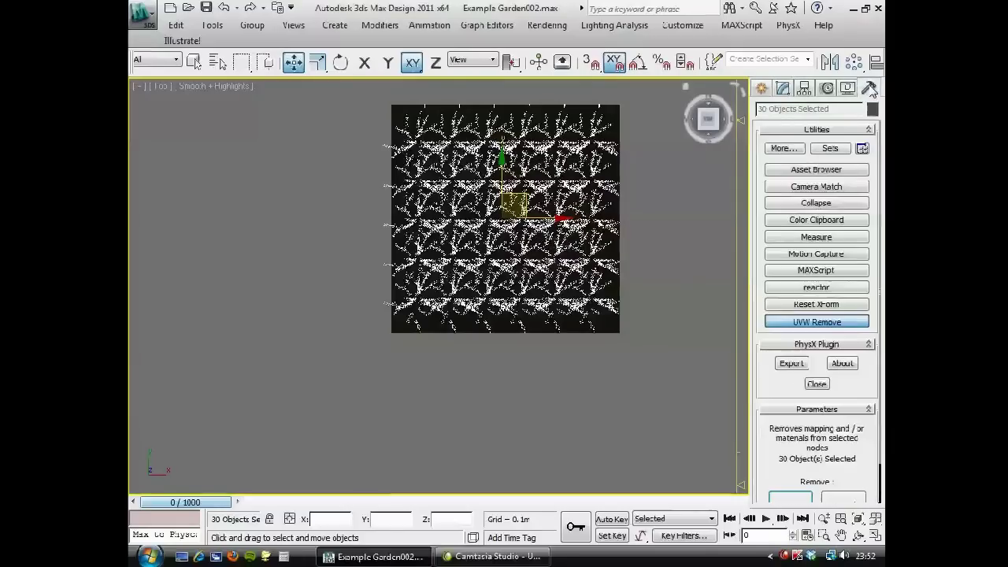
click(799, 270)
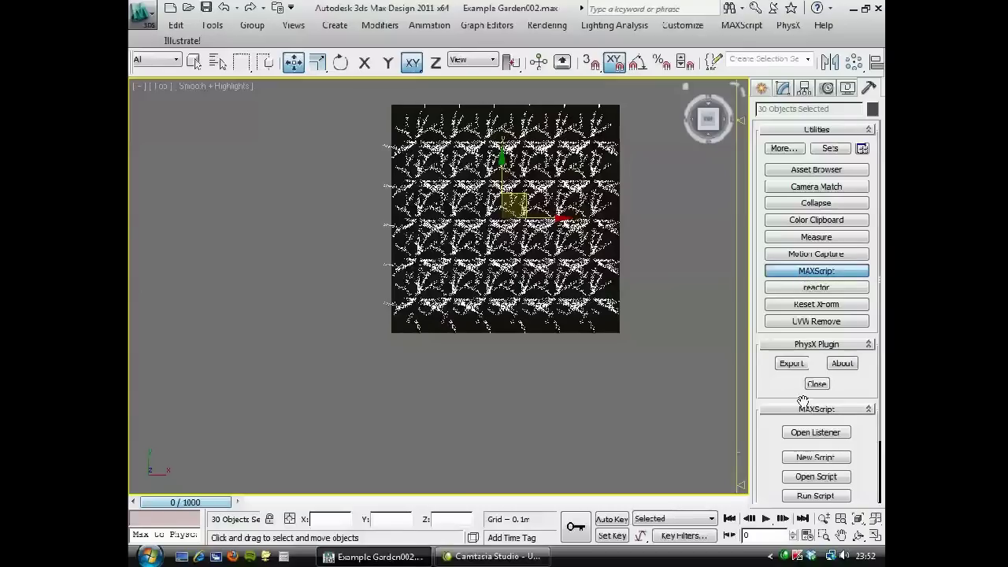
drag(771, 482, 770, 389)
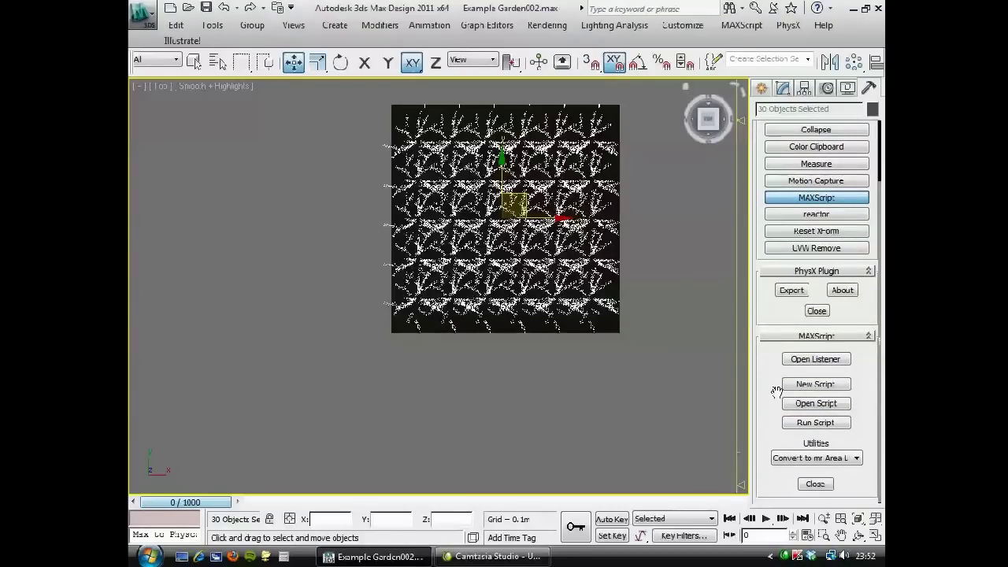
click(807, 408)
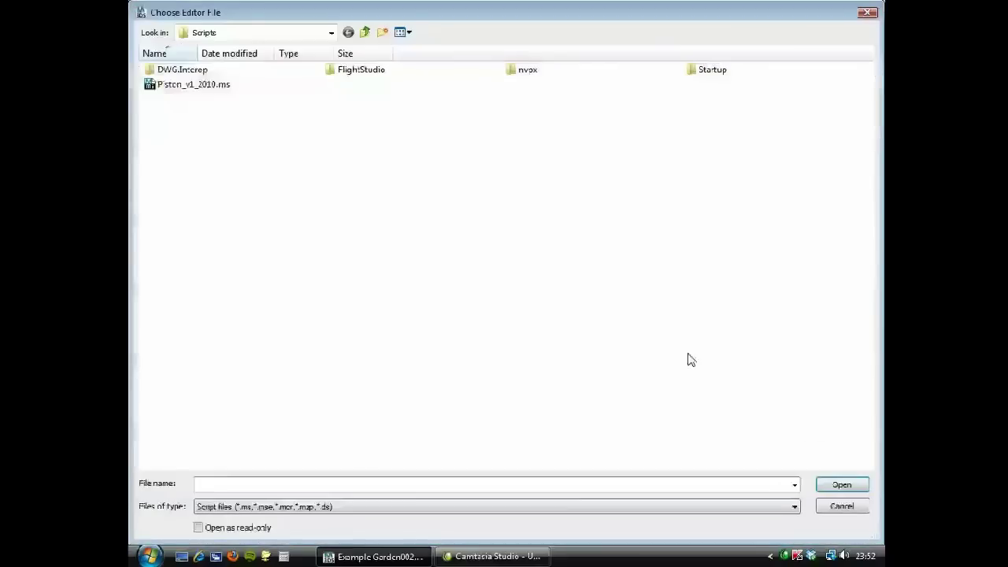
click(255, 34)
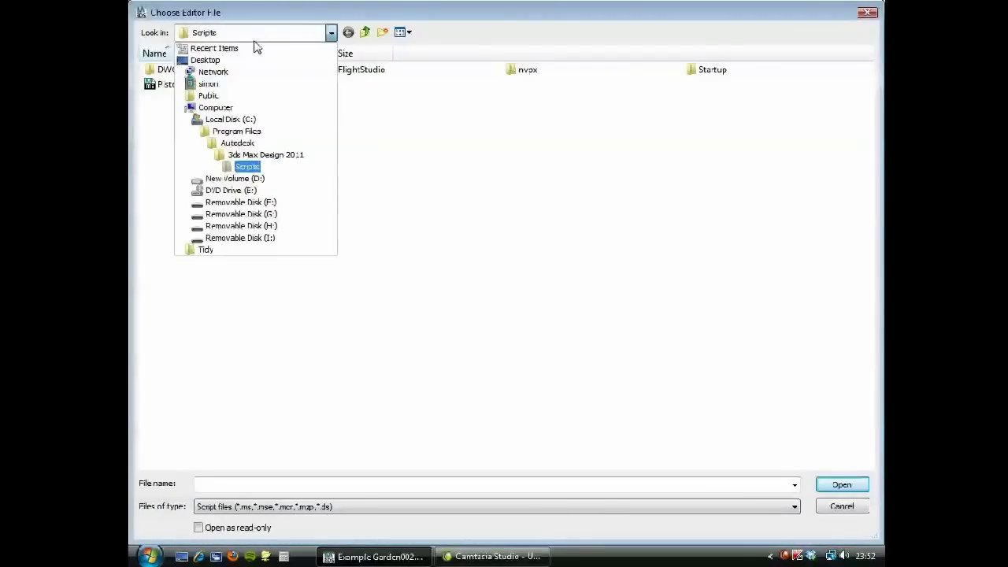
click(209, 83)
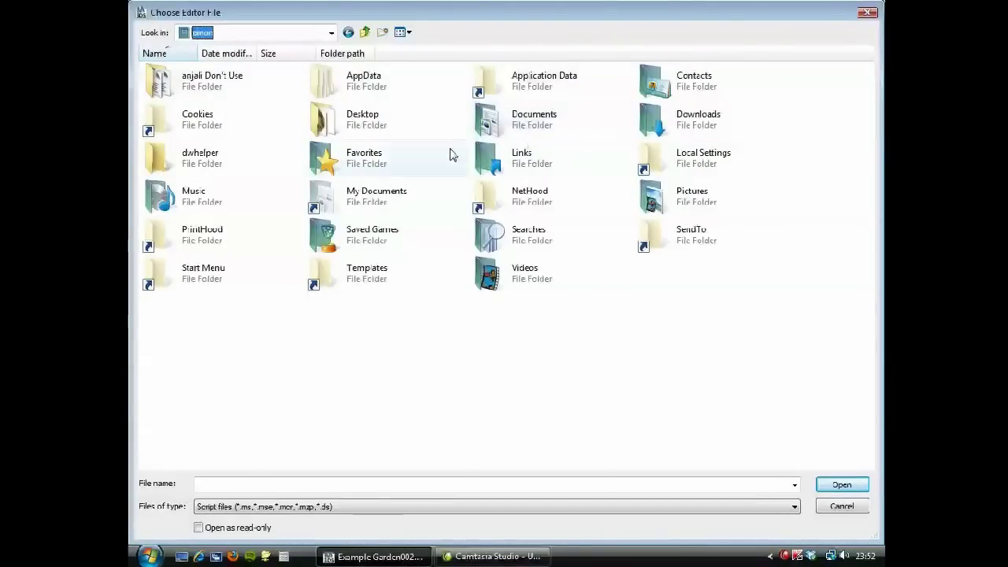
double_click(350, 194)
click(604, 295)
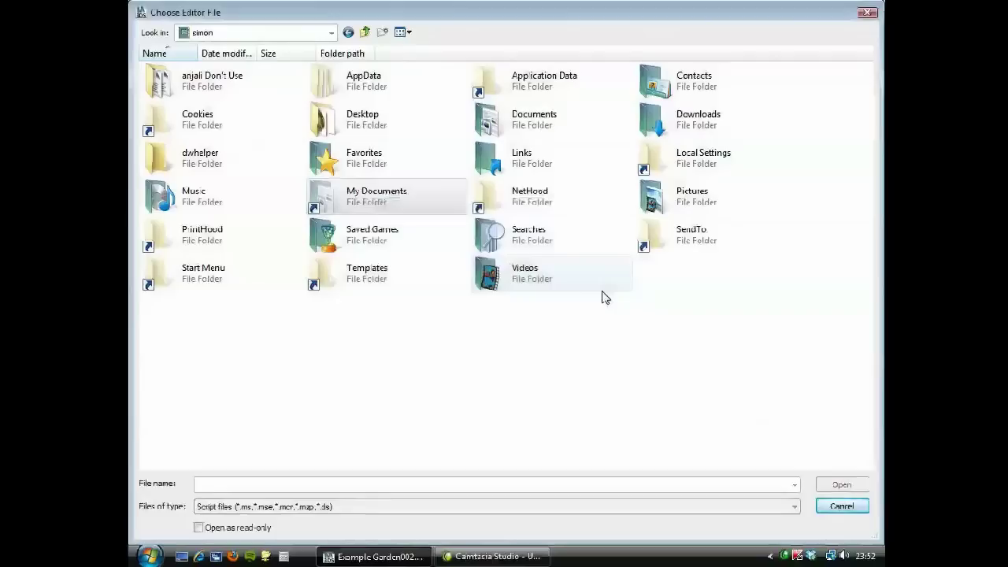
double_click(526, 124)
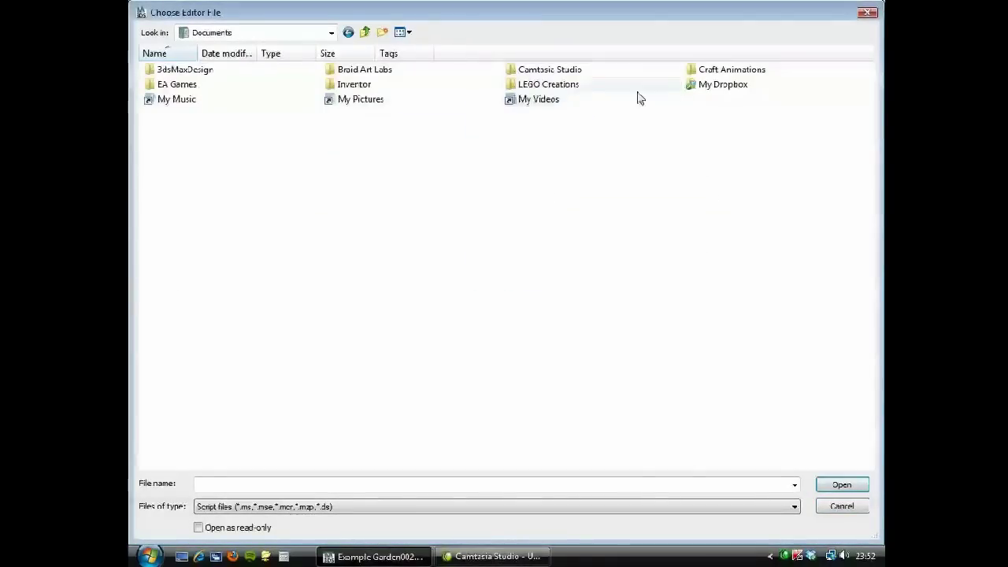
double_click(724, 88)
double_click(189, 71)
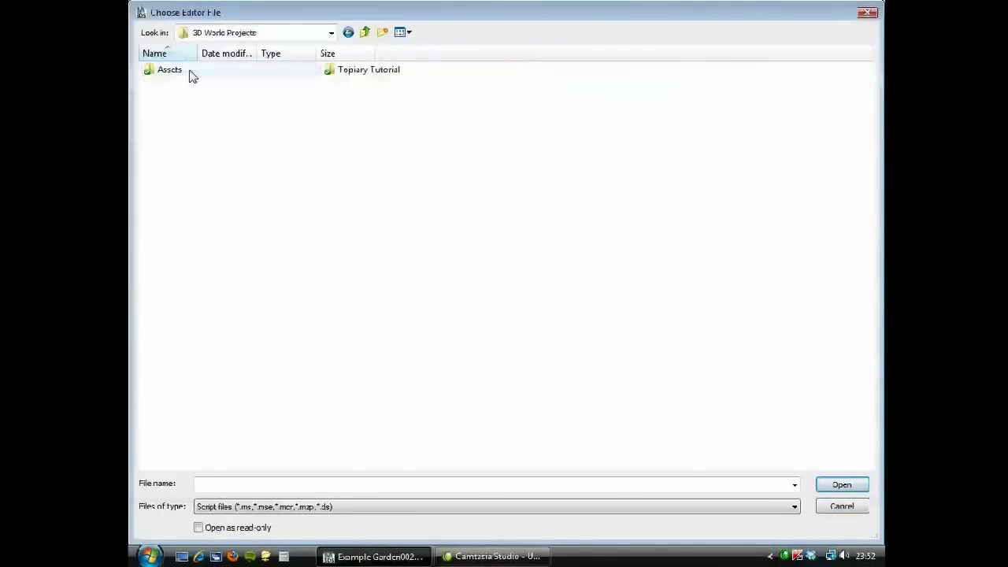
double_click(367, 72)
click(167, 72)
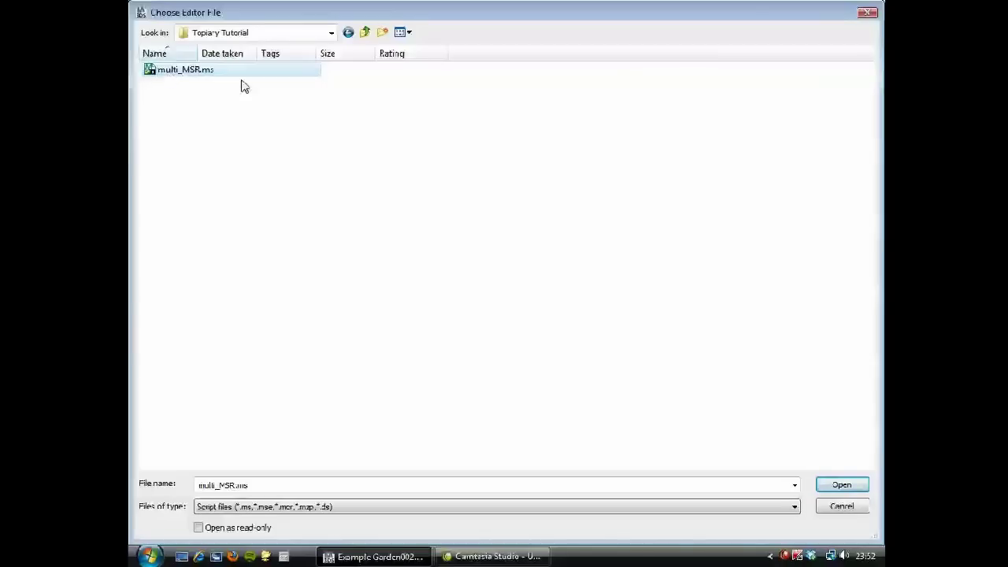
click(841, 485)
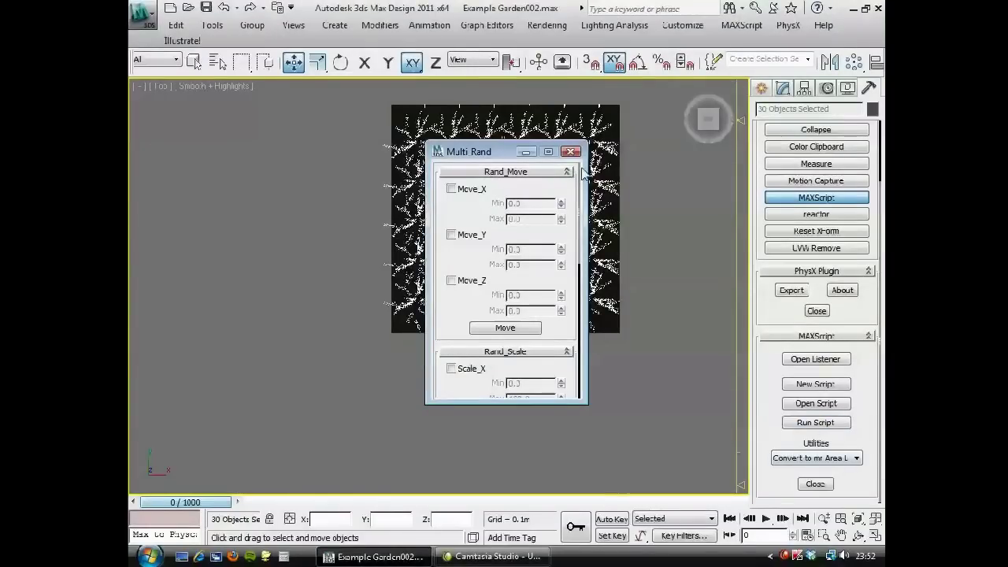
Enable random scaling on the X, Y and Z axes for the selected grass in Multi Rand
drag(500, 151, 270, 112)
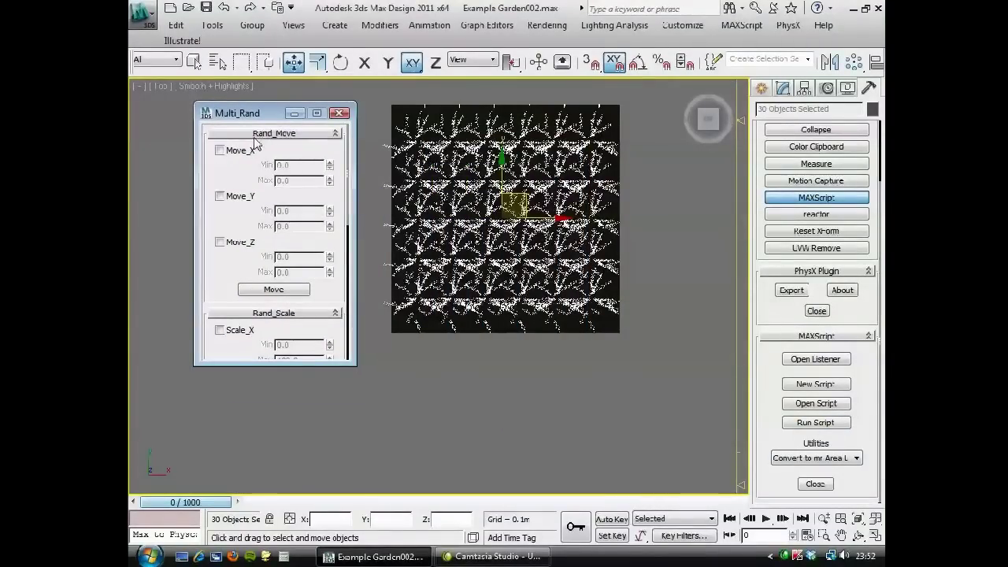
drag(235, 227, 230, 148)
click(220, 246)
click(220, 291)
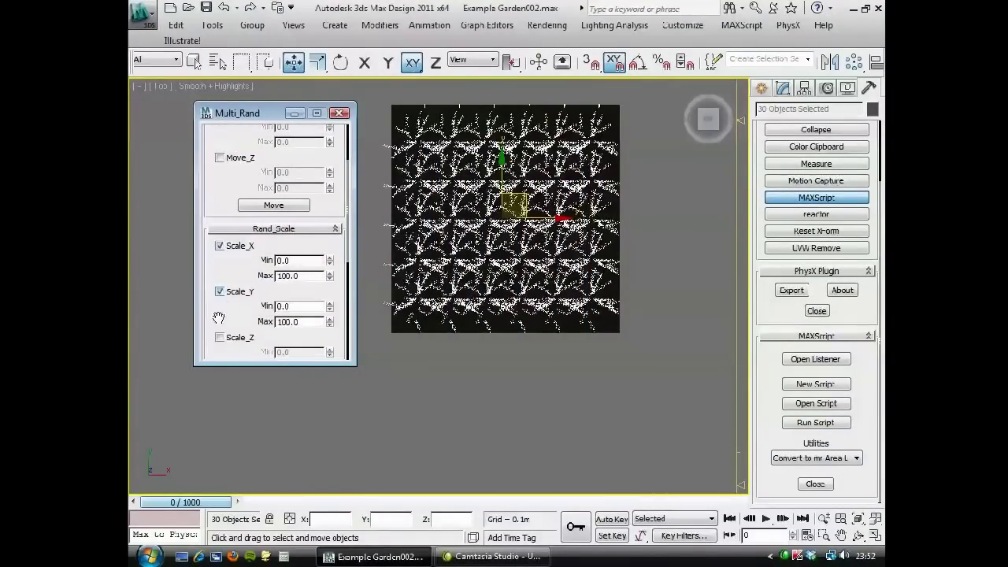
click(219, 337)
drag(229, 315, 232, 282)
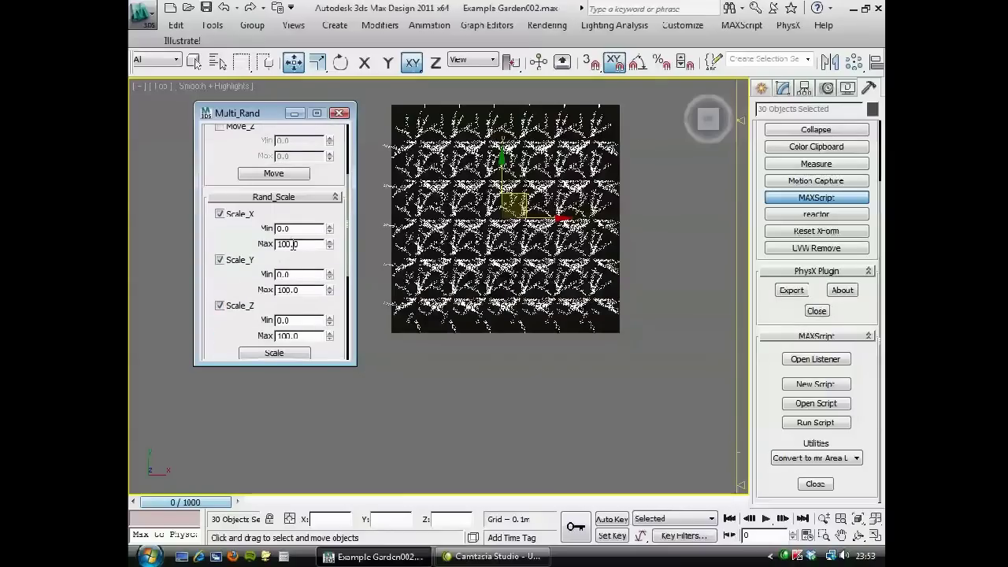
Set the minimum scale to 80 on X, Y and Z with the maximum at 100, and apply the random scaling
drag(299, 229, 237, 228)
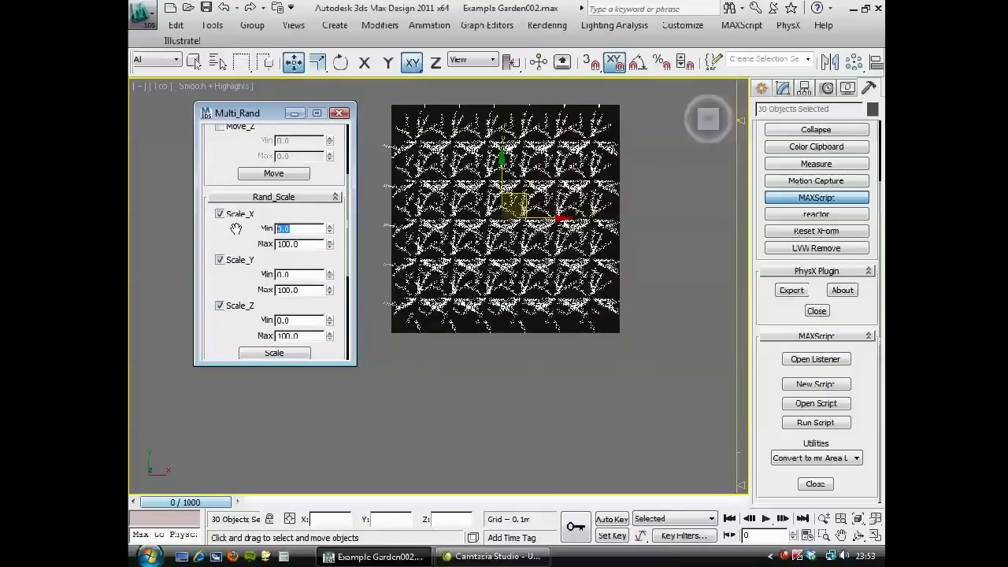
double_click(288, 274)
text(80)
double_click(294, 320)
text(80)
drag(239, 290, 237, 256)
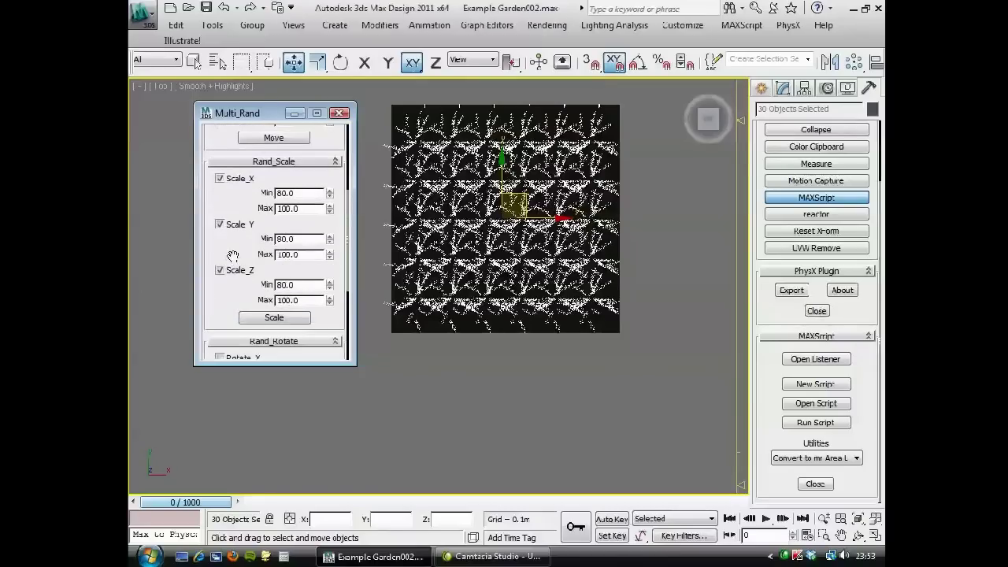
click(271, 318)
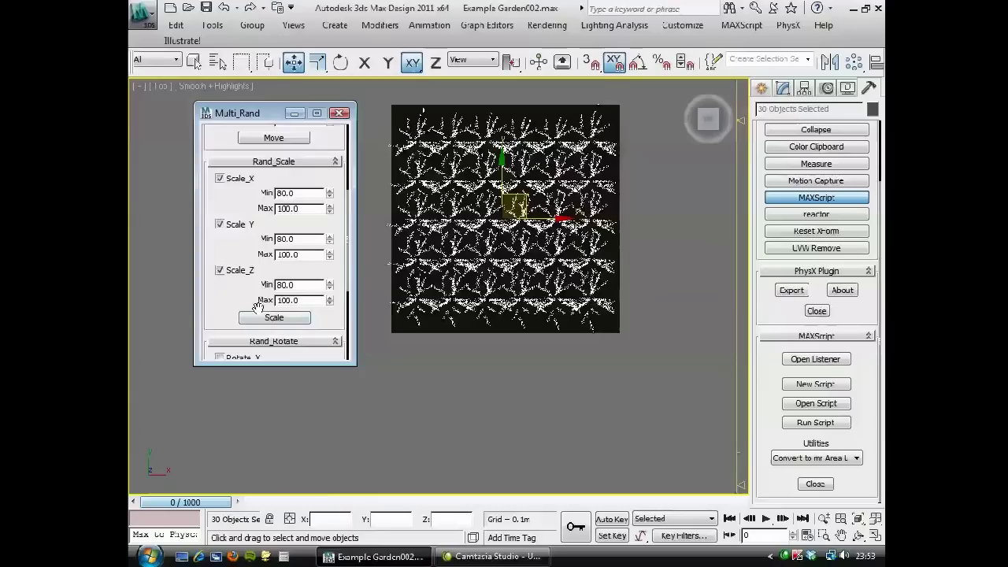
Rotate the selected grass randomly about Z between 0 and 360 degrees, and close Multi Rand
drag(234, 298, 233, 179)
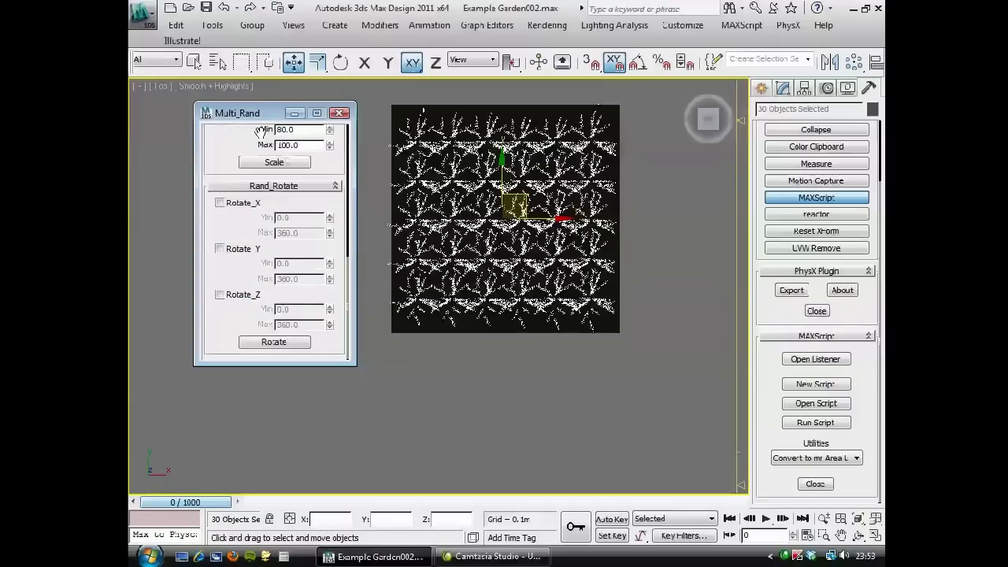
click(220, 294)
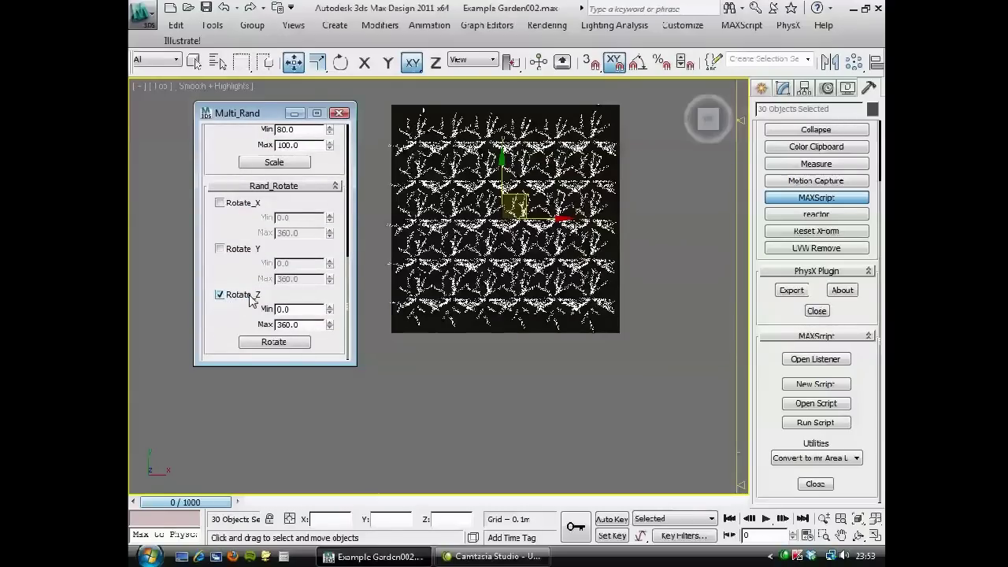
click(272, 343)
click(273, 344)
click(284, 351)
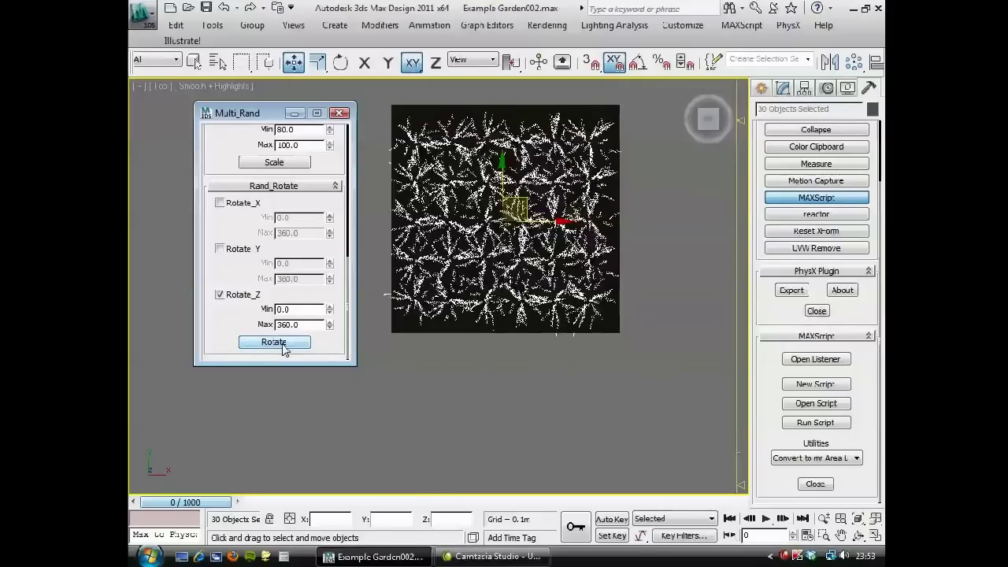
click(339, 113)
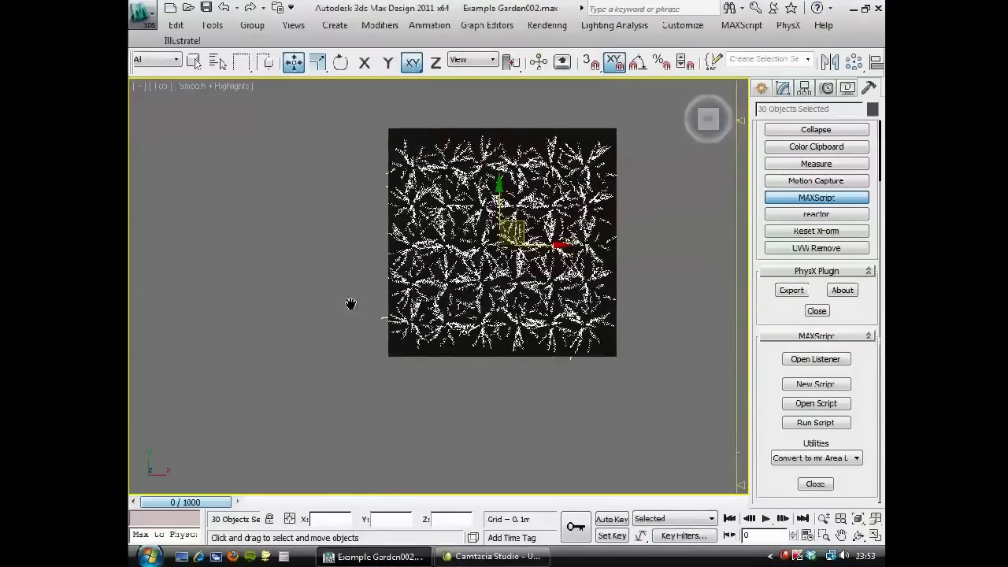
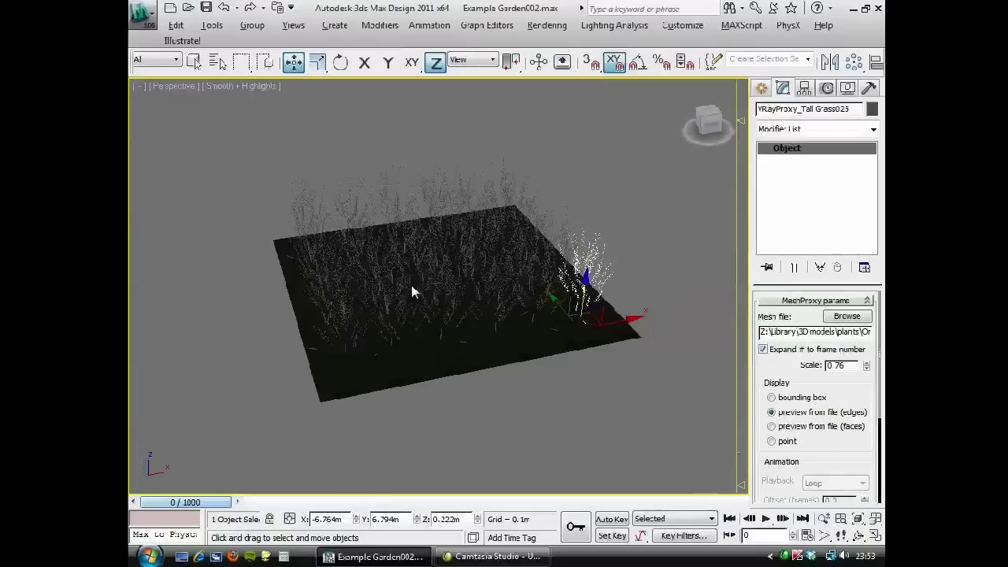
Select all similar tall grass proxies and raise them slightly along Z on the soil bed
drag(585, 292, 585, 285)
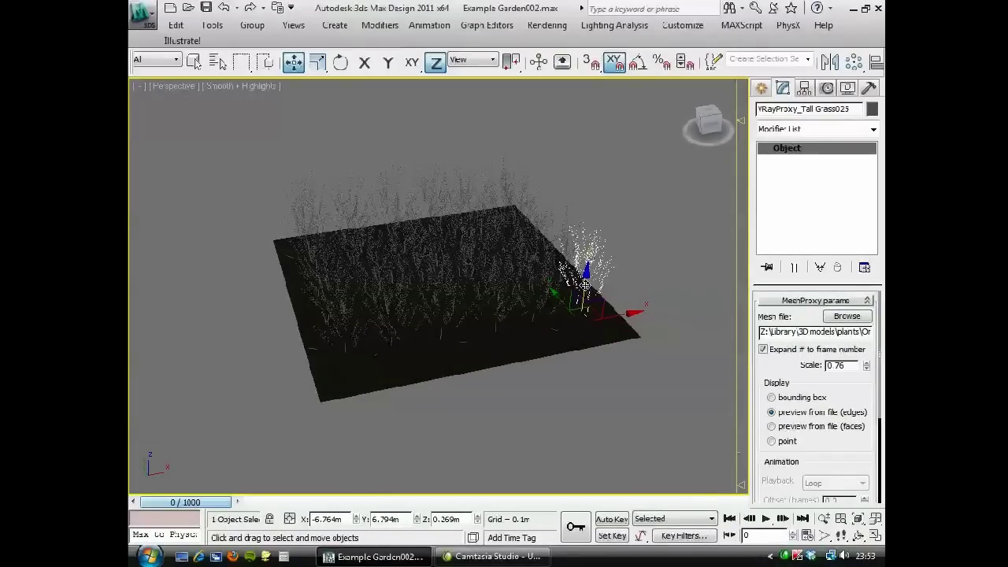
right_click(585, 285)
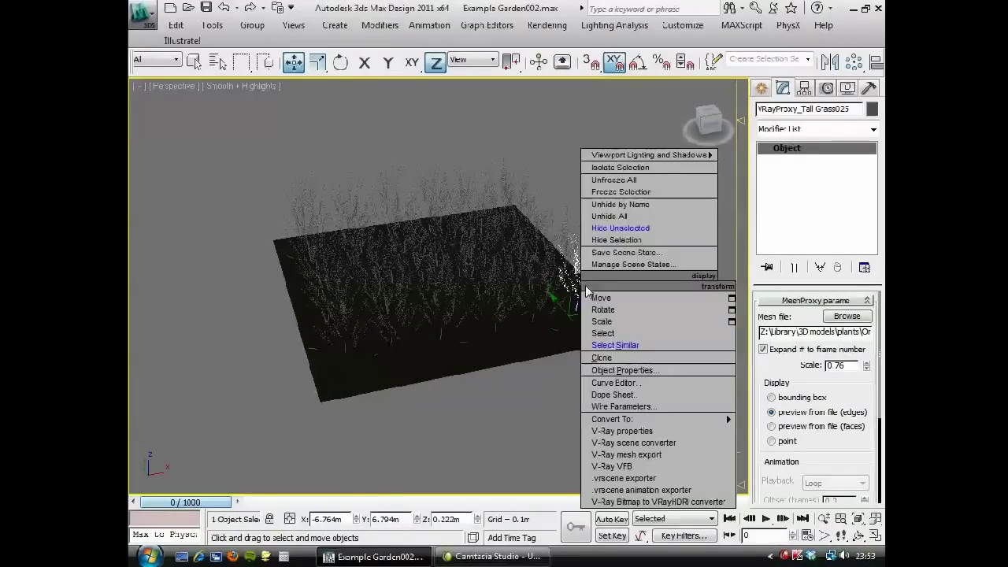
click(614, 346)
drag(432, 213, 434, 207)
Clone the grass patch eastwards along X as instances onto the other three soil beds of the north row
alt+middle_drag(469, 290, 470, 319)
scroll(445, 285, down, 7)
alt+middle_drag(446, 281, 436, 331)
middle_drag(497, 341, 437, 336)
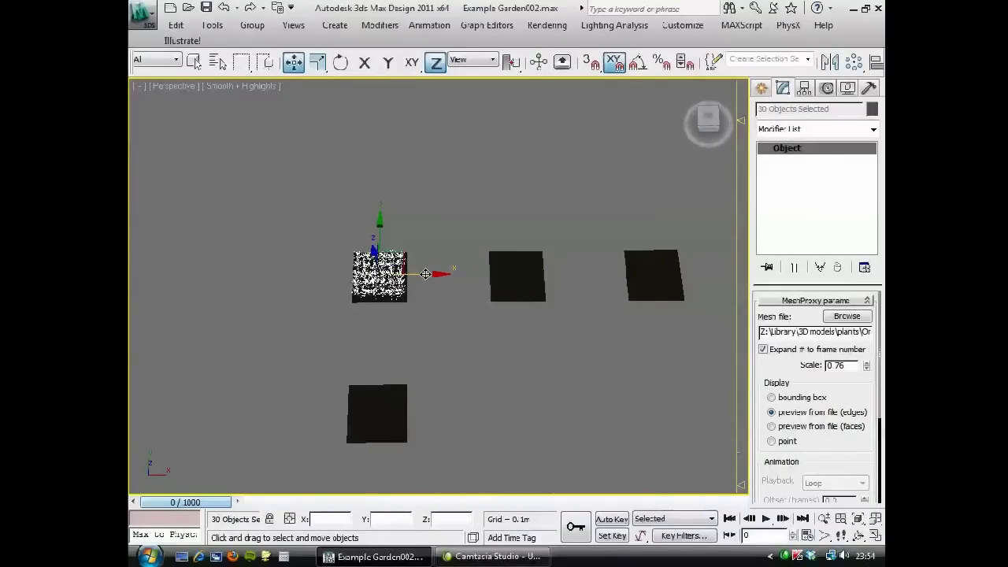
shift+drag(424, 274, 562, 286)
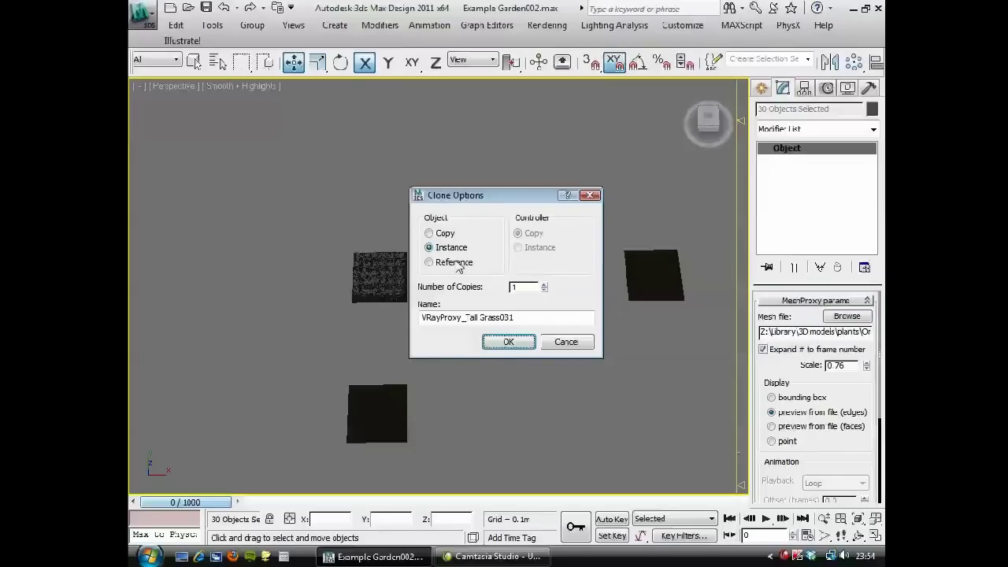
click(509, 343)
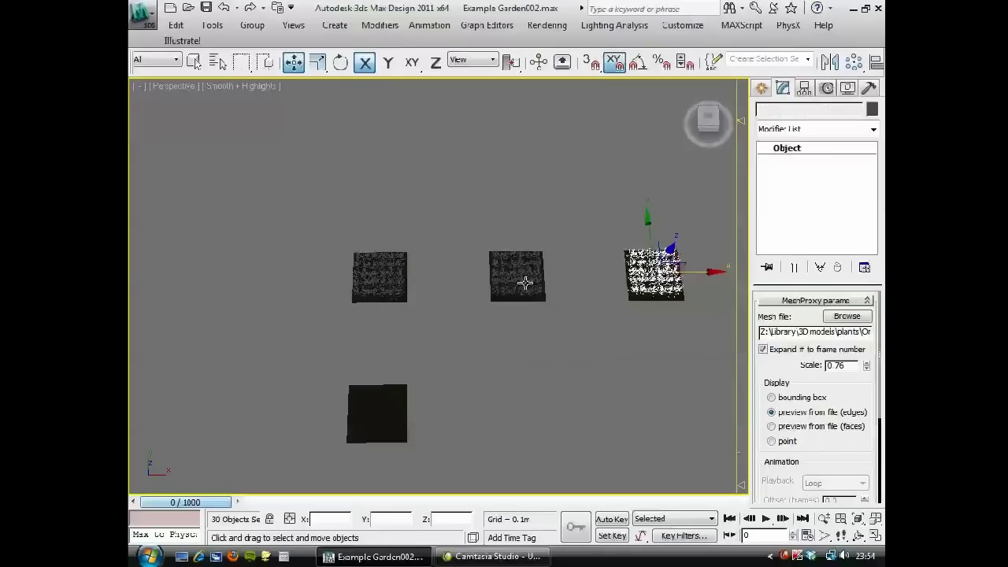
middle_drag(603, 299, 394, 283)
drag(513, 246, 663, 246)
click(512, 341)
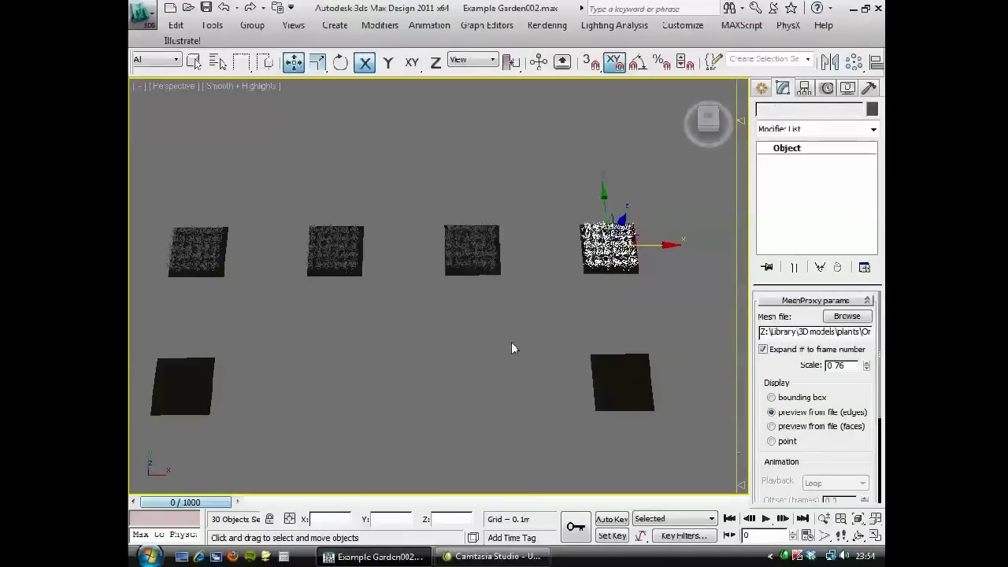
Select all similar tall grass proxies and set their display to bounding box, viewing the beds from the top
right_click(520, 309)
click(549, 369)
middle_drag(385, 322, 438, 311)
key(t)
scroll(453, 266, up, 8)
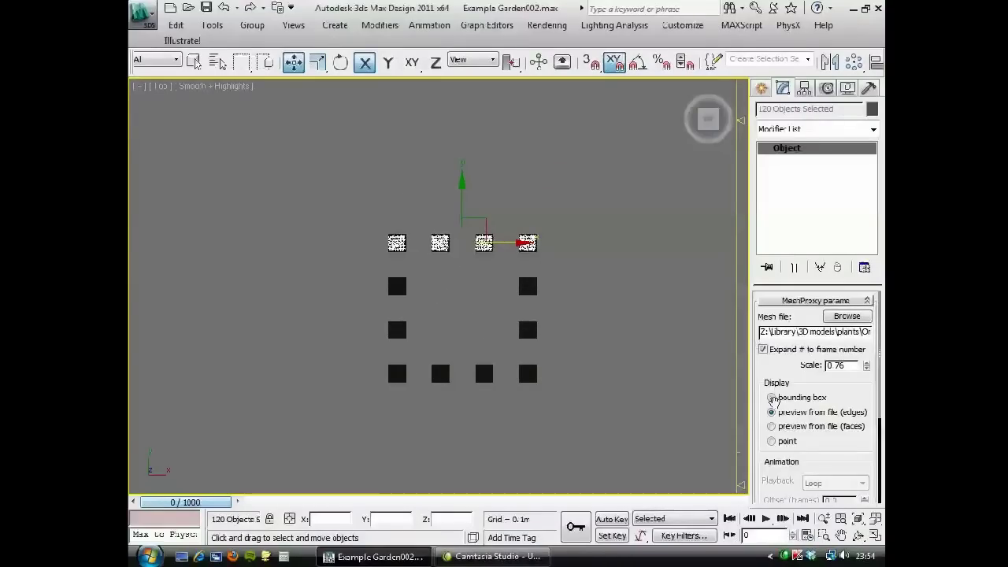
click(771, 398)
Nudge the north row of grass patches along X and clone it southwards along Y as instances onto the other three rows of beds
middle_drag(599, 316, 596, 323)
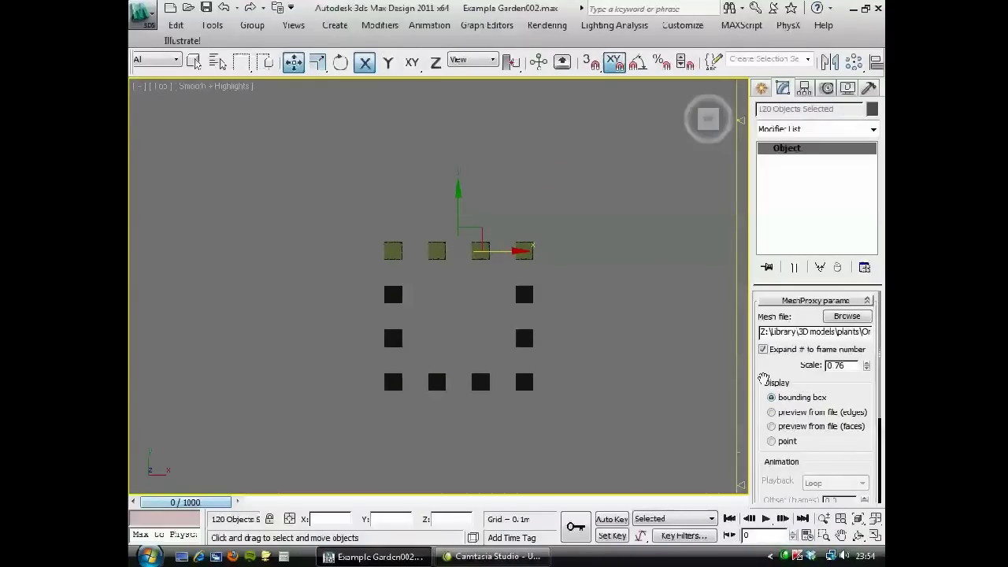
scroll(433, 287, up, 5)
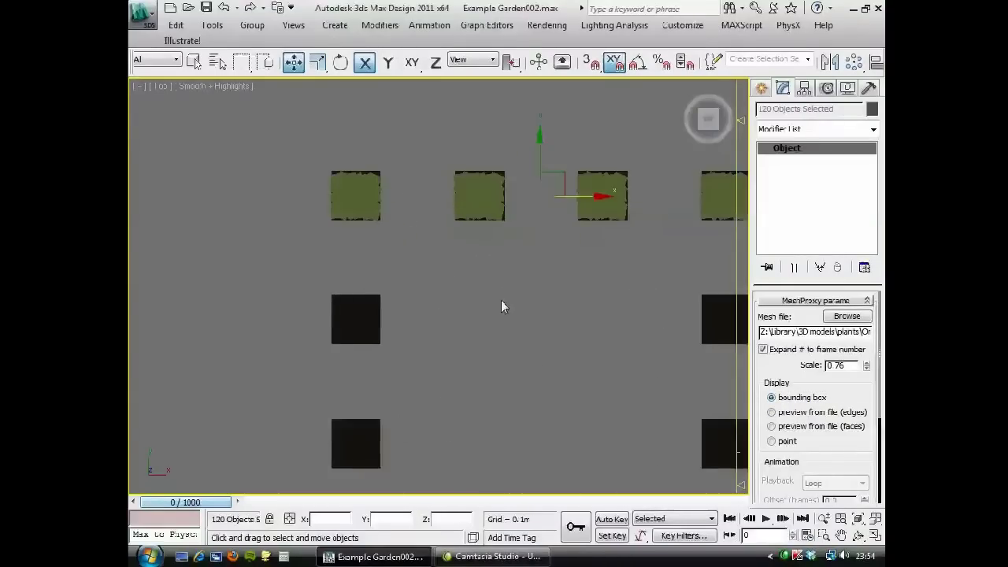
middle_drag(506, 306, 384, 272)
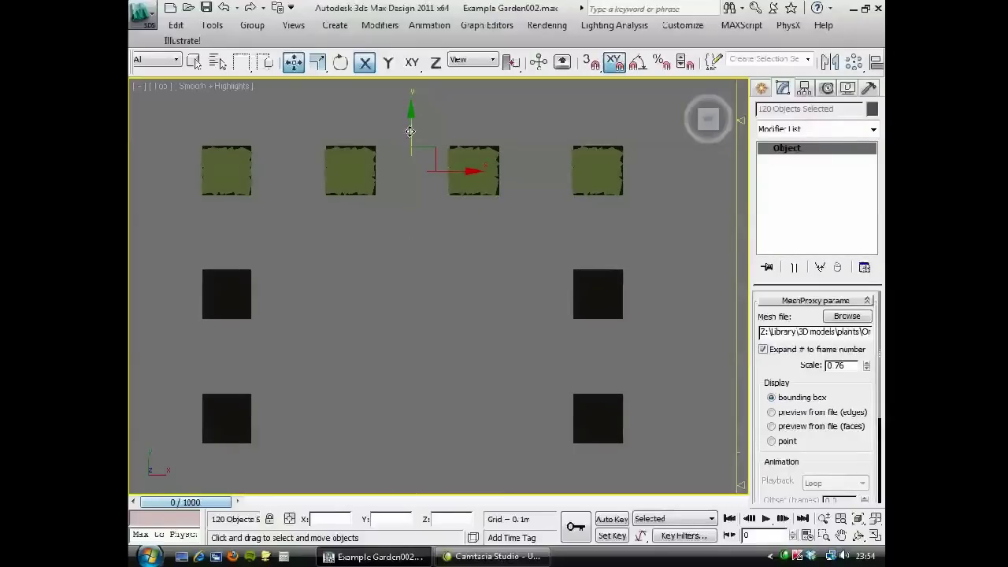
middle_drag(386, 218, 396, 215)
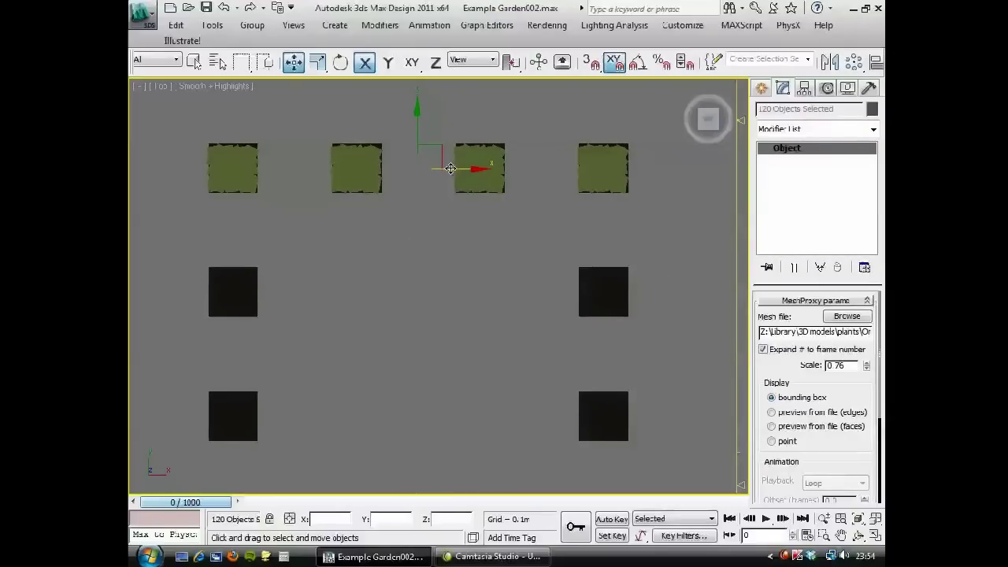
drag(452, 168, 452, 168)
shift+drag(418, 112, 413, 232)
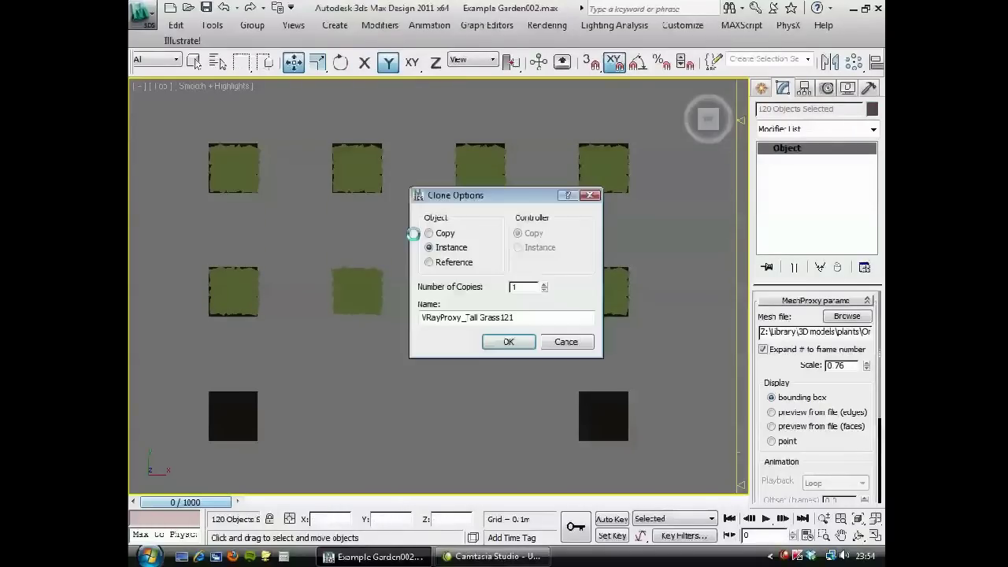
click(508, 341)
middle_drag(407, 364, 412, 194)
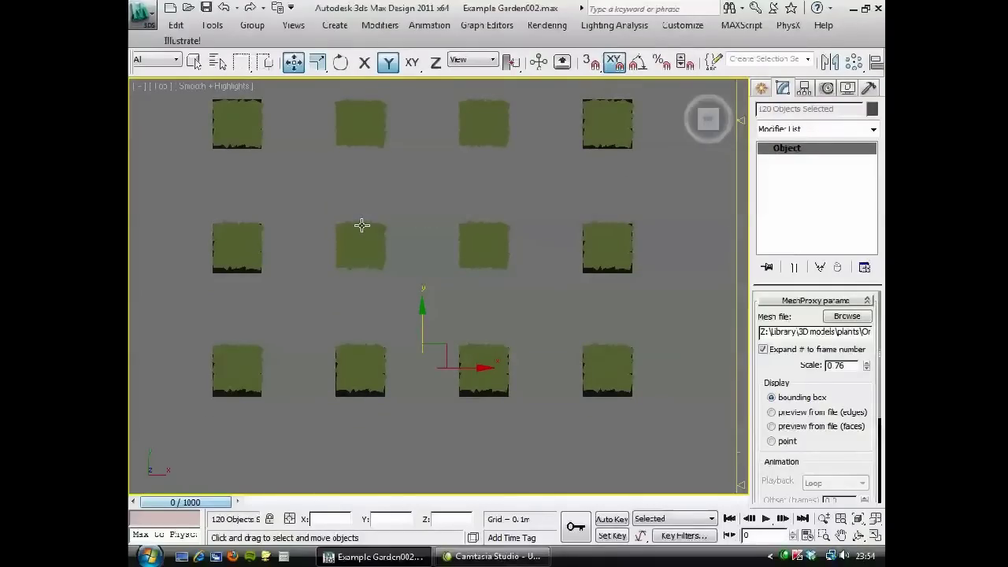
Select the grass in the third row and the southernmost row, without the soil, and nudge each row slightly south along Y
drag(159, 193, 665, 305)
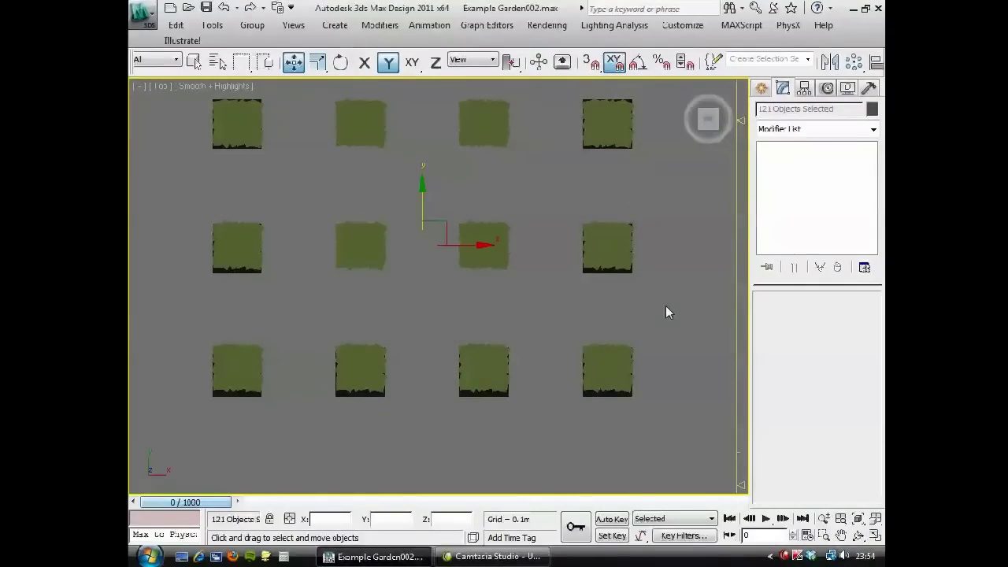
drag(621, 417, 615, 400)
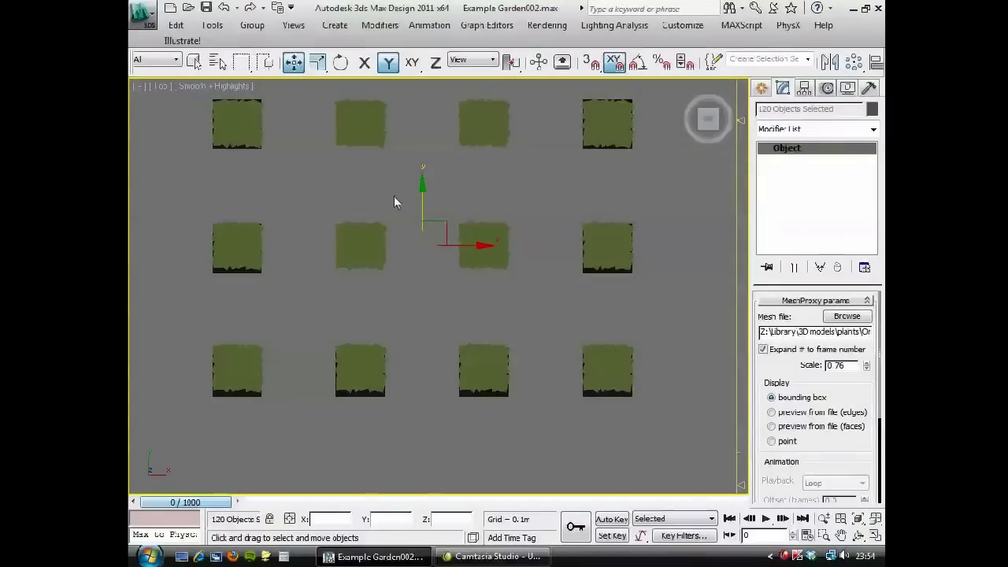
drag(422, 190, 424, 192)
drag(177, 320, 705, 429)
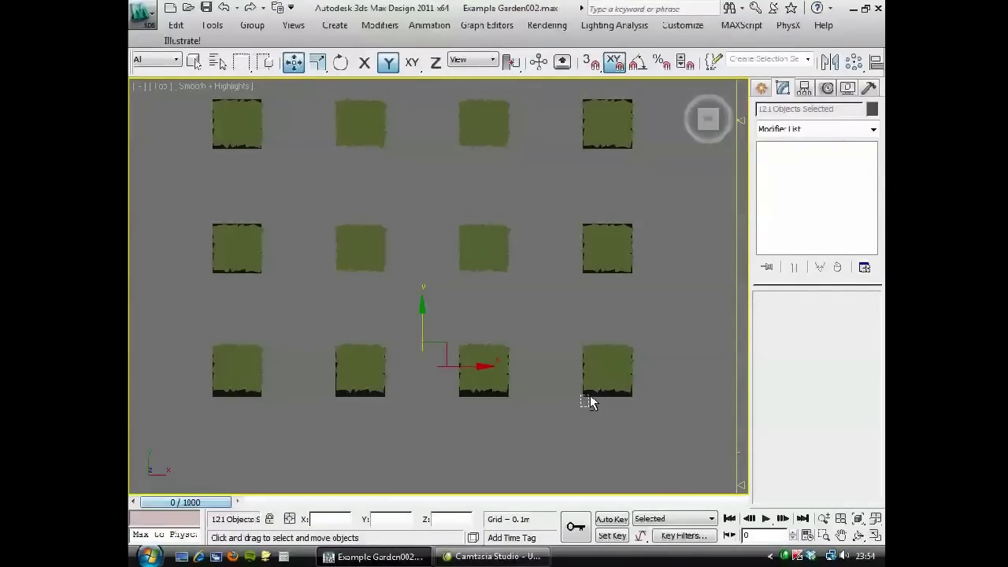
alt+click(590, 396)
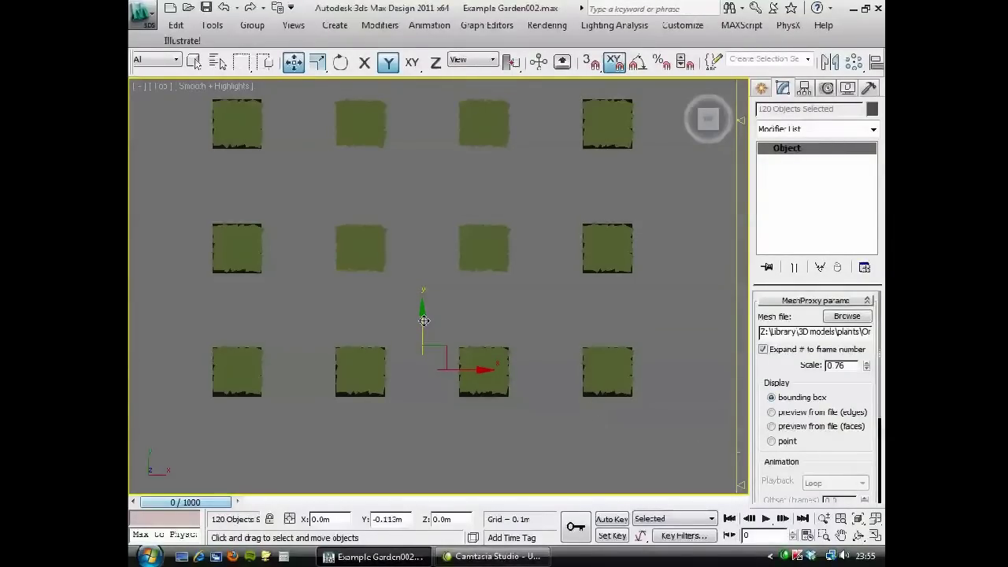
Delete the four surplus grass patches in the middle that have no soil bed, and turn on edged faces
middle_drag(363, 155, 383, 229)
drag(333, 154, 566, 371)
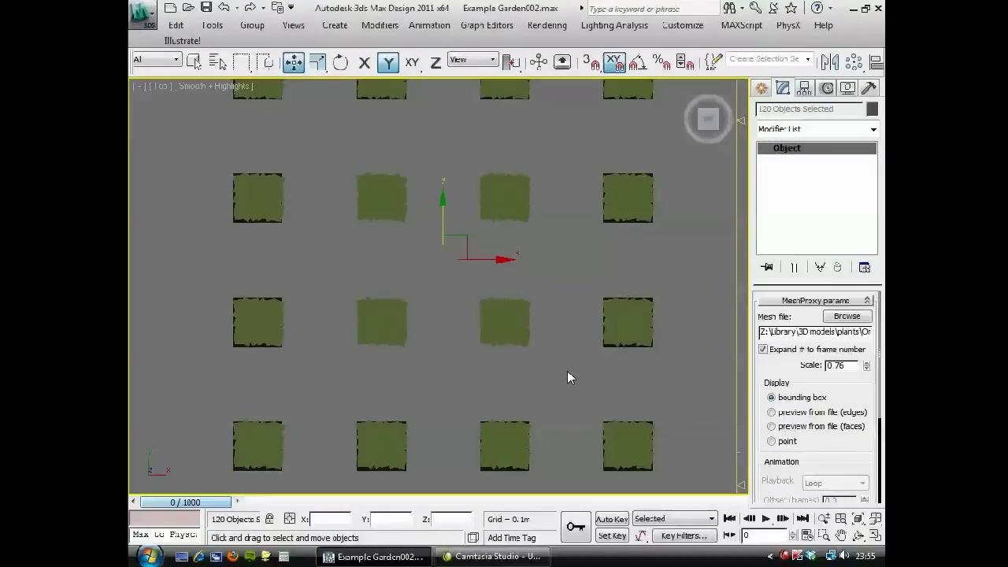
key(Delete)
key(F4)
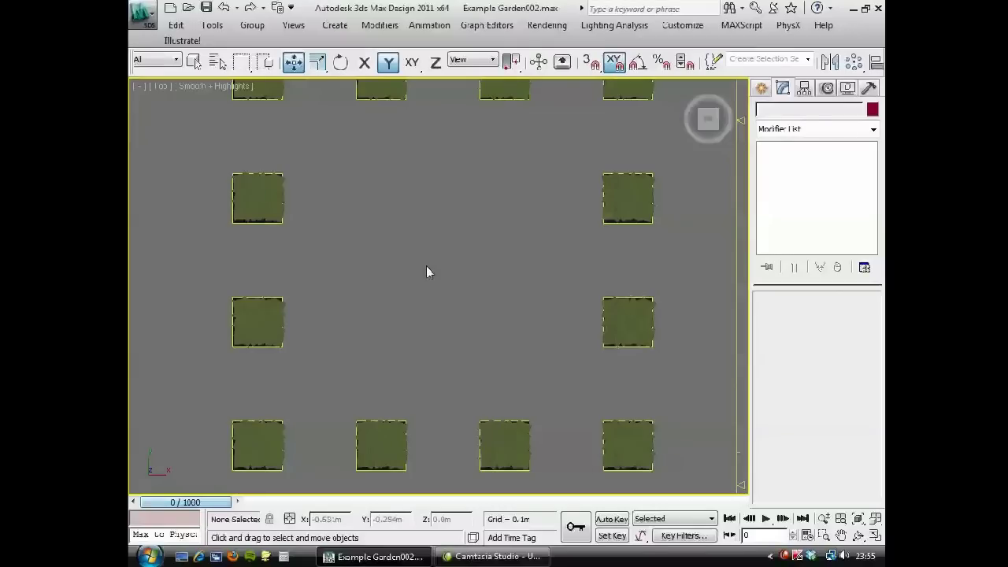
scroll(387, 284, down, 2)
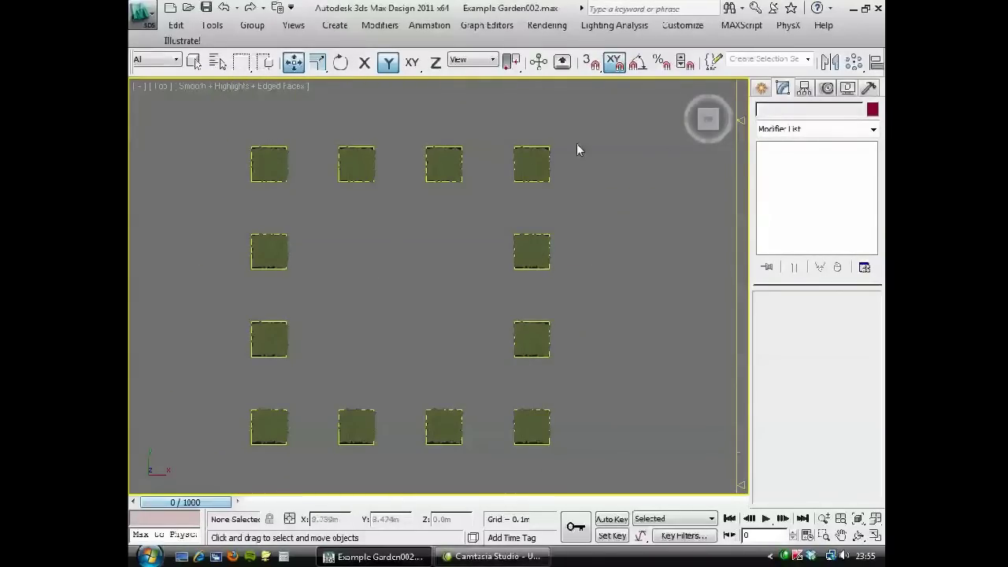
Select all similar tall grass proxies around the garden and run the Multi Rand MAXScript on them
click(532, 157)
right_click(481, 211)
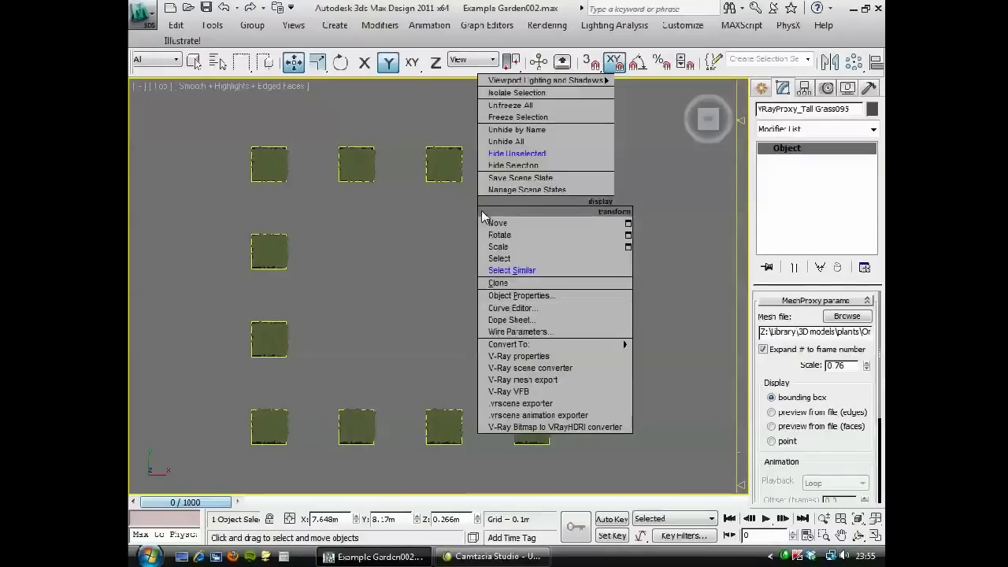
click(544, 270)
click(869, 88)
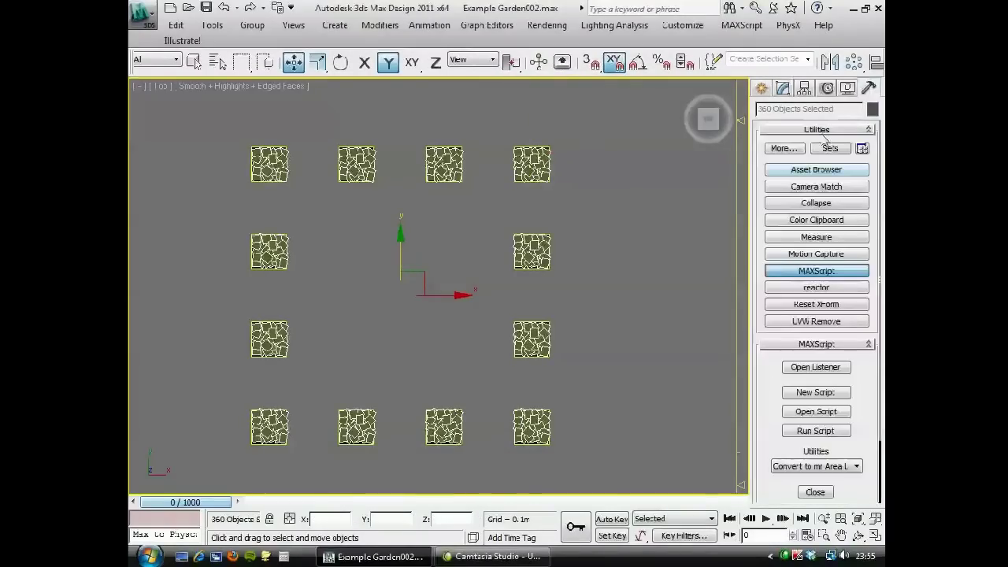
click(815, 430)
double_click(181, 69)
Rotate all the selected grass proxies randomly about Z between 0 and 360 degrees with Multi Rand
scroll(454, 290, down, 2)
scroll(454, 290, down, 5)
click(451, 353)
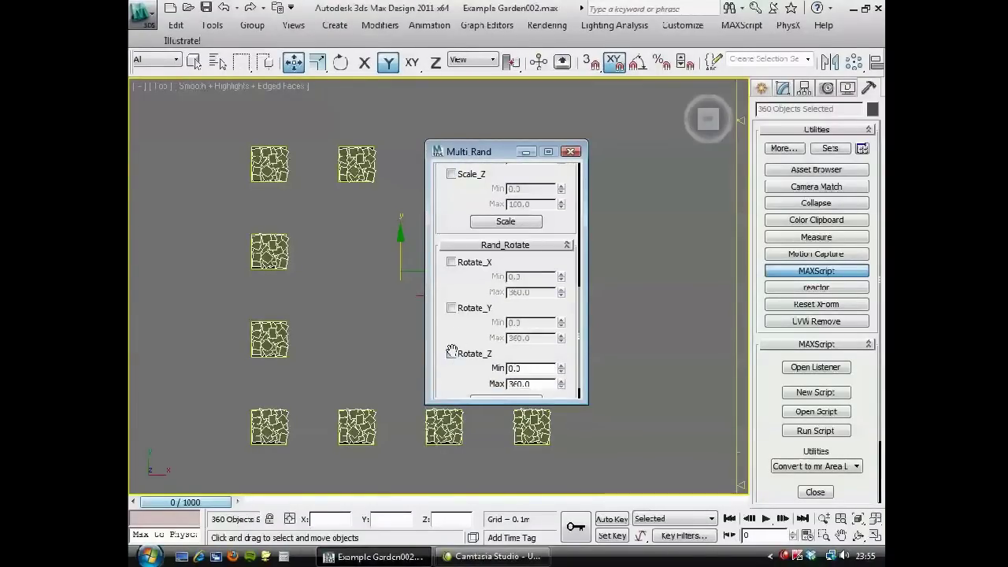
scroll(454, 358, down, 1)
click(500, 380)
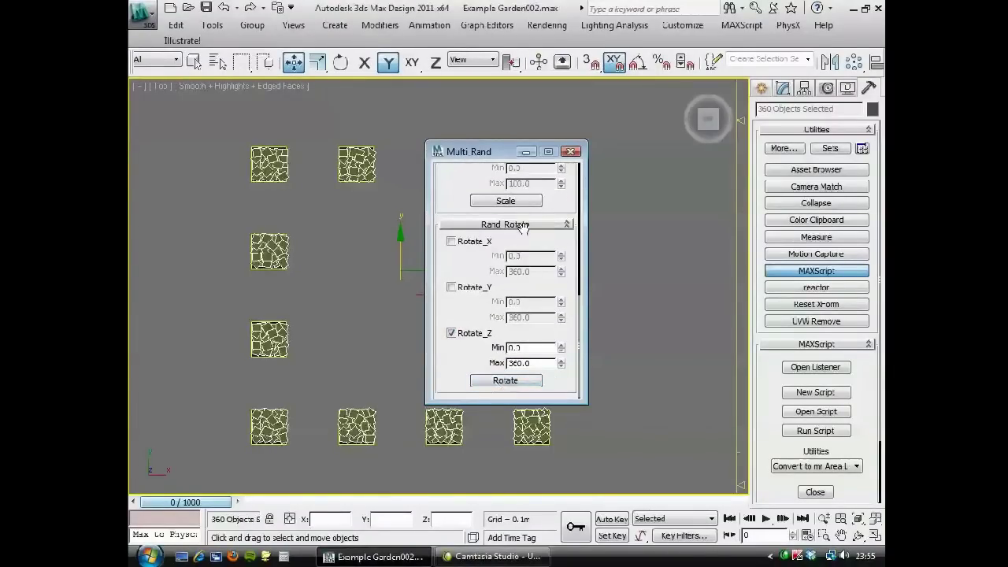
Close Multi Rand and move the selected grass proxies to a new layer named Vray Proxies
click(571, 152)
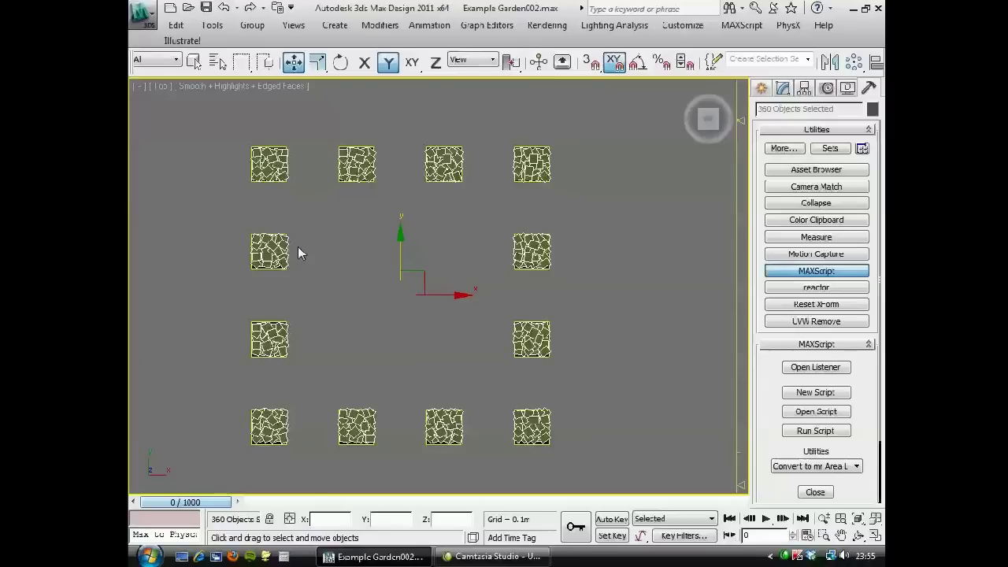
alt+middle_drag(323, 248, 359, 161)
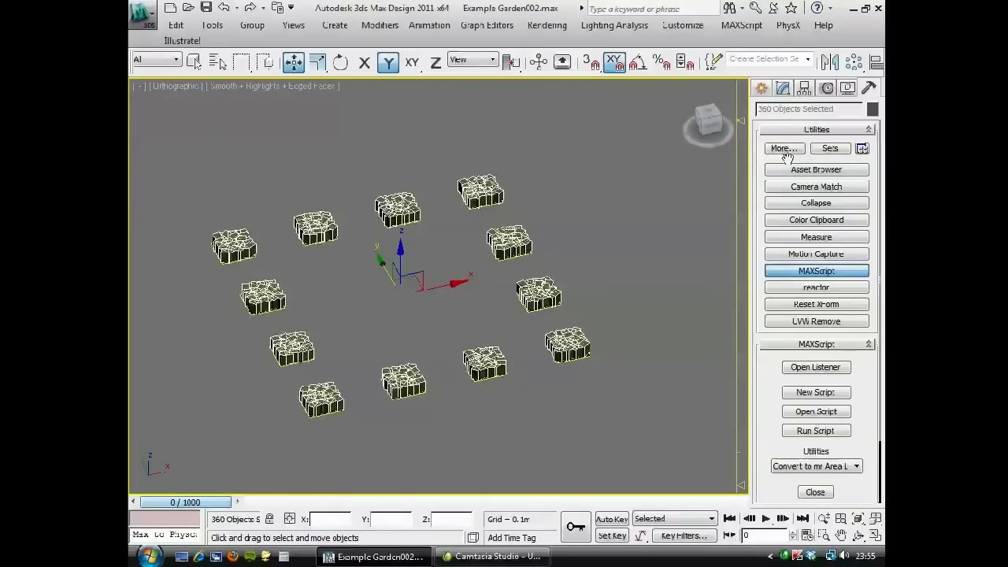
drag(777, 70, 490, 67)
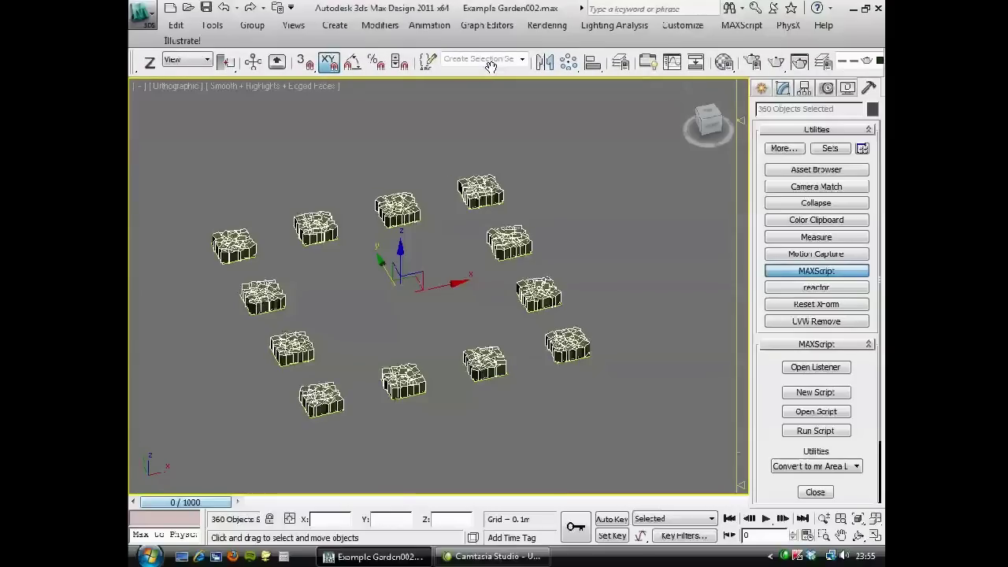
scroll(818, 63, down, 3)
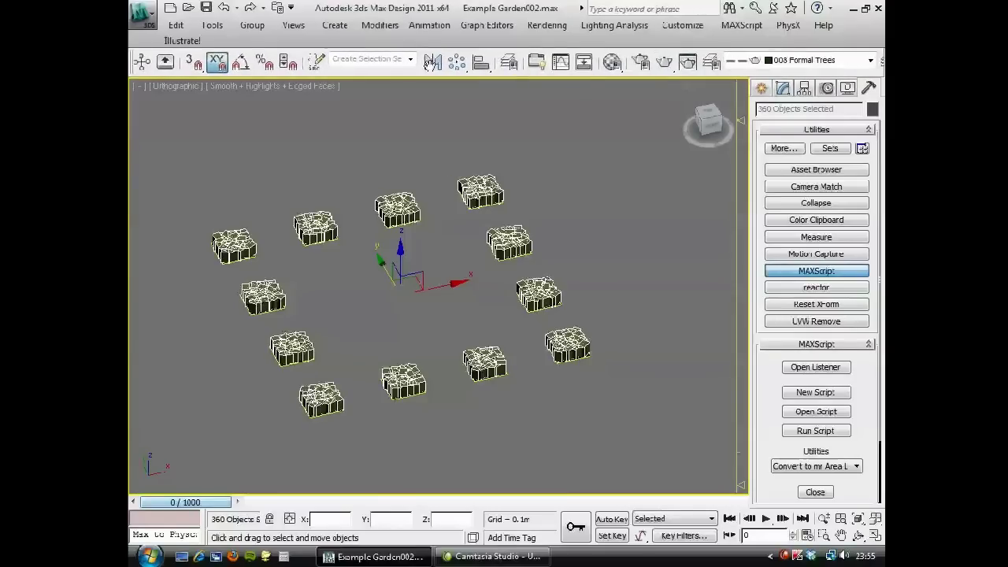
scroll(685, 69, down, 1)
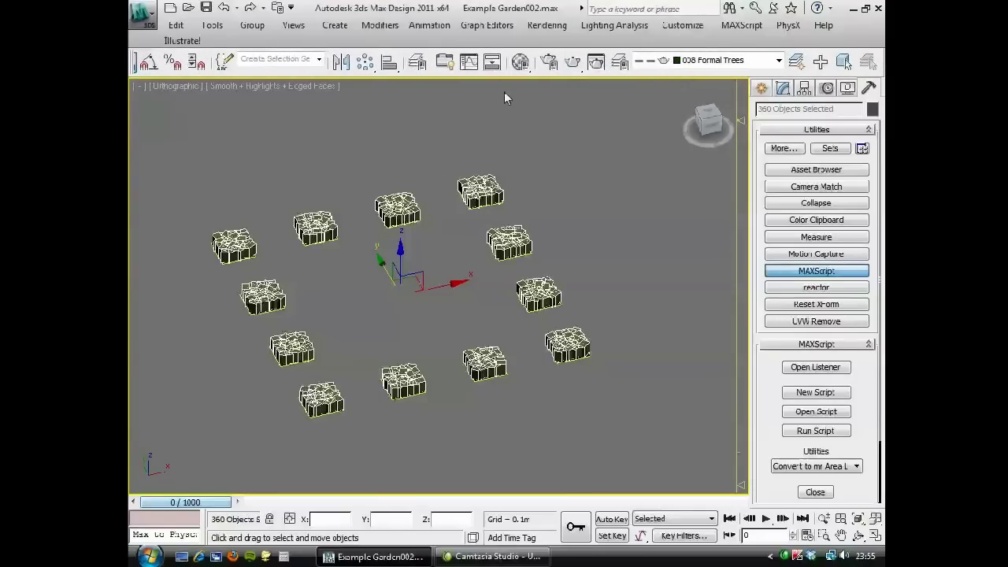
click(821, 63)
text(Vray Proxies)
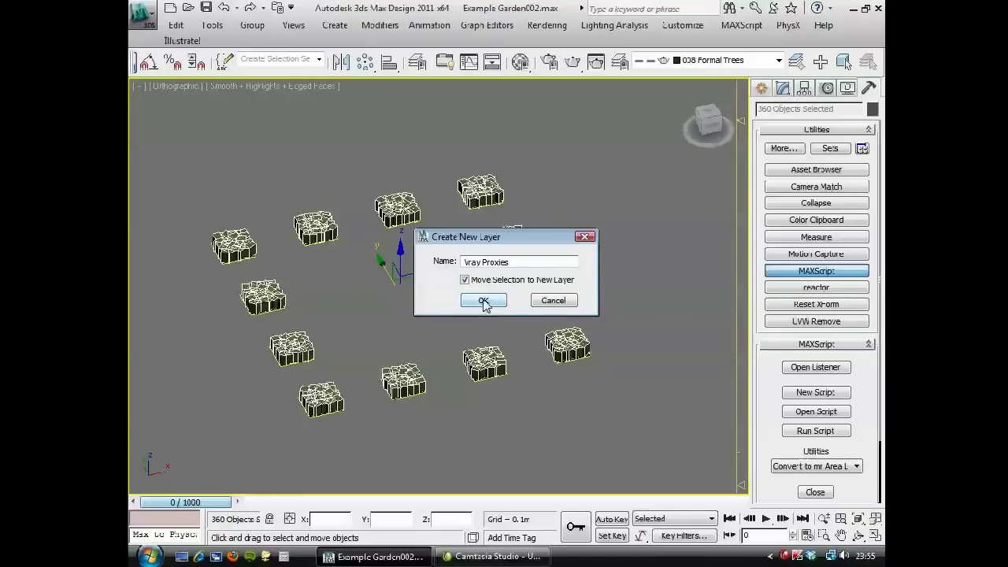
click(482, 301)
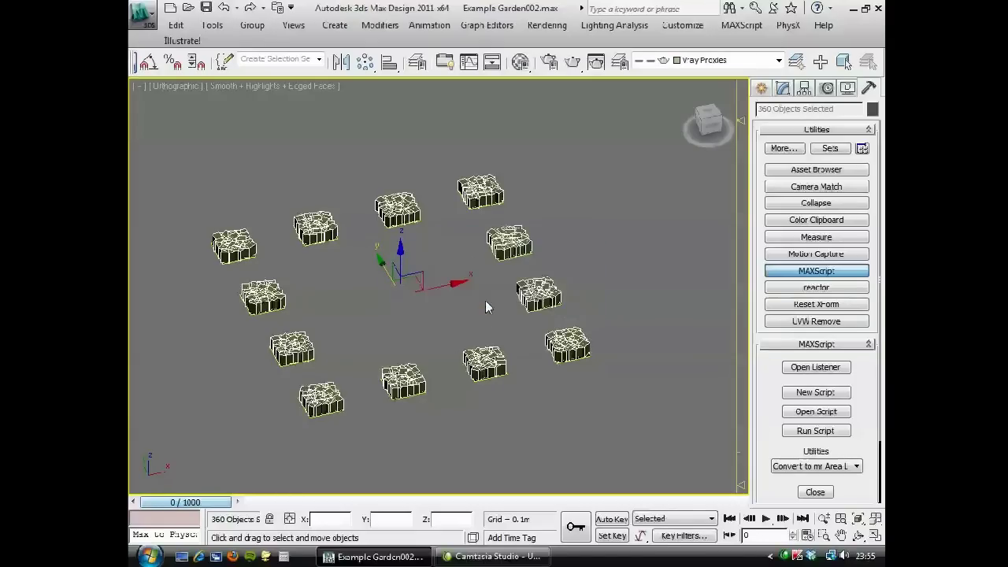
Test hiding and showing the Vray Proxies layer, unhide all objects, and switch to a perspective view of the whole garden
click(736, 63)
click(636, 206)
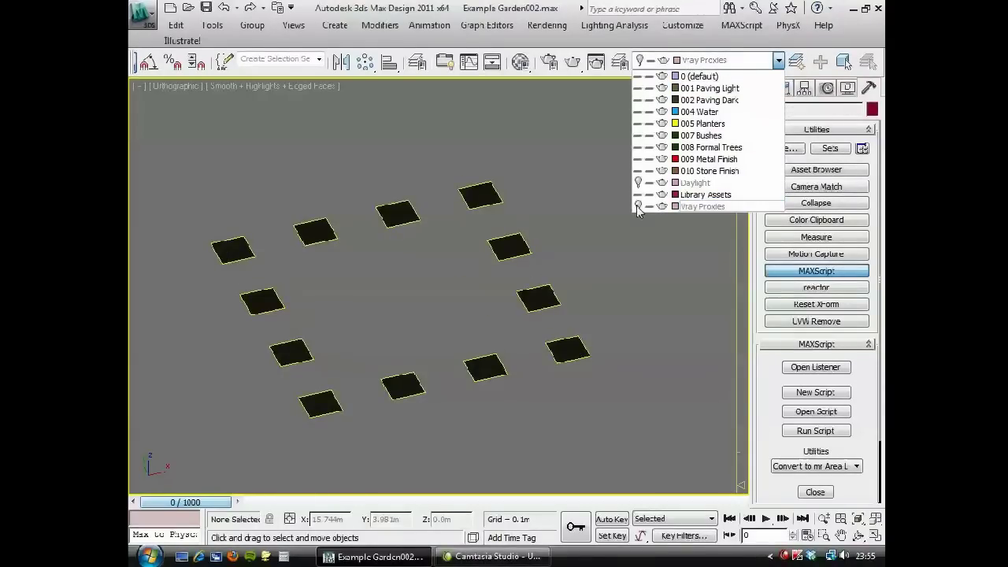
click(577, 207)
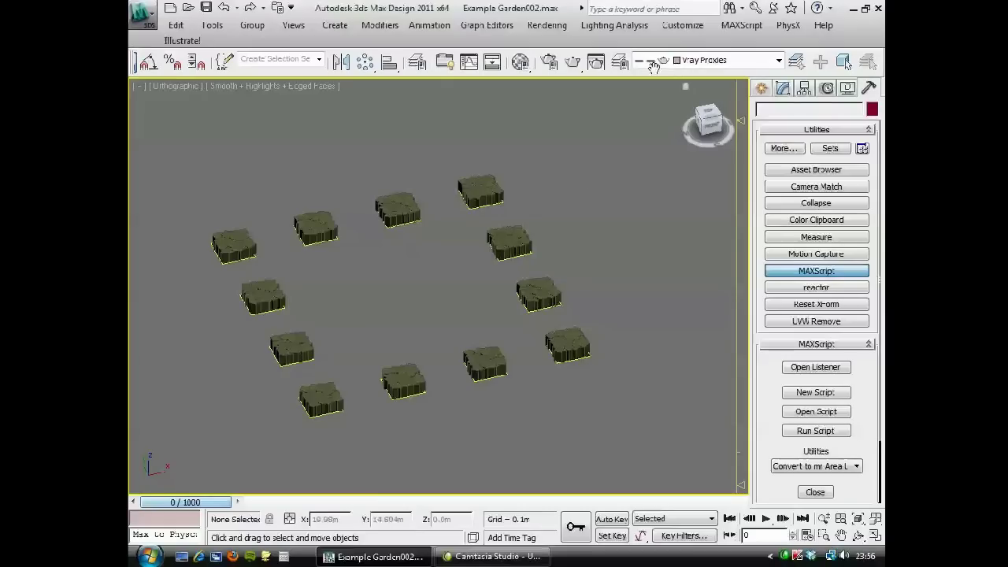
right_click(585, 189)
click(629, 120)
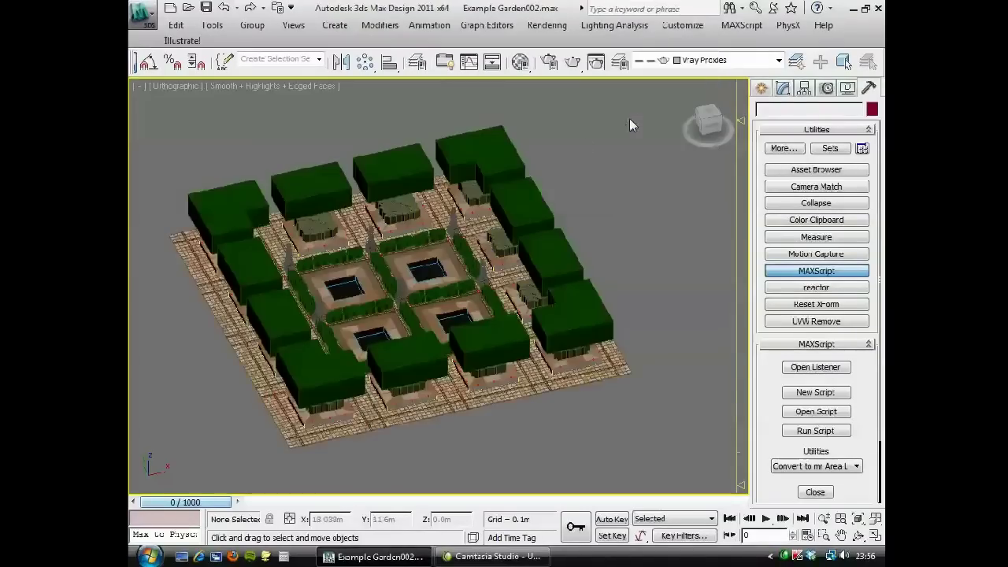
alt+middle_drag(405, 277, 411, 307)
key(p)
scroll(410, 303, up, 3)
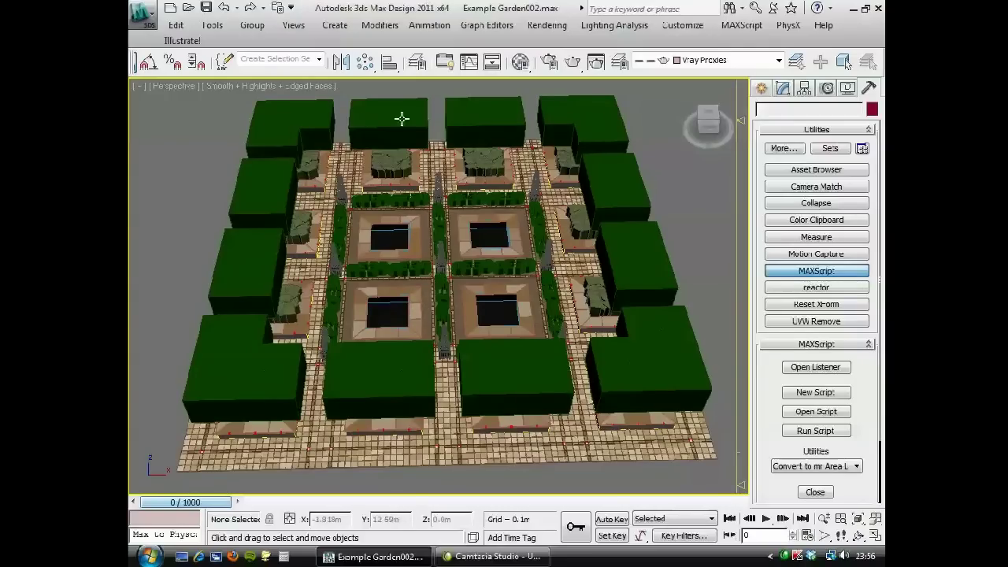
Select the formal trees and the bushes and hide every unselected object
click(275, 124)
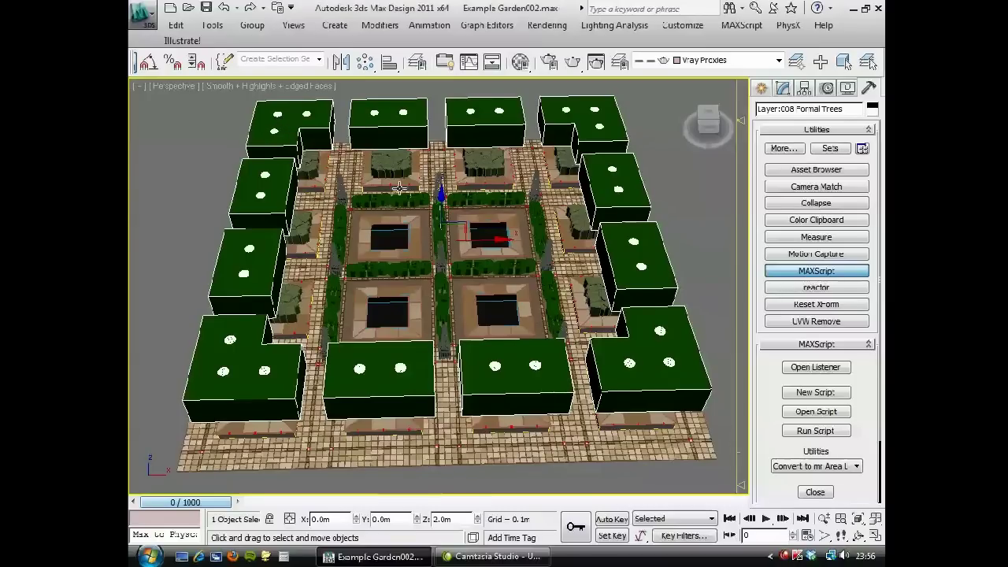
ctrl+click(381, 198)
right_click(207, 183)
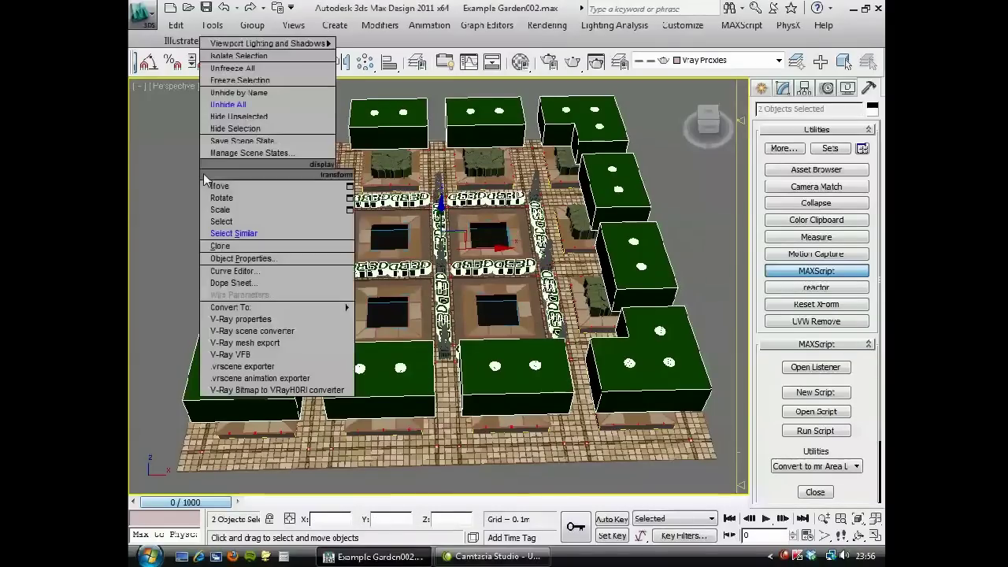
click(254, 119)
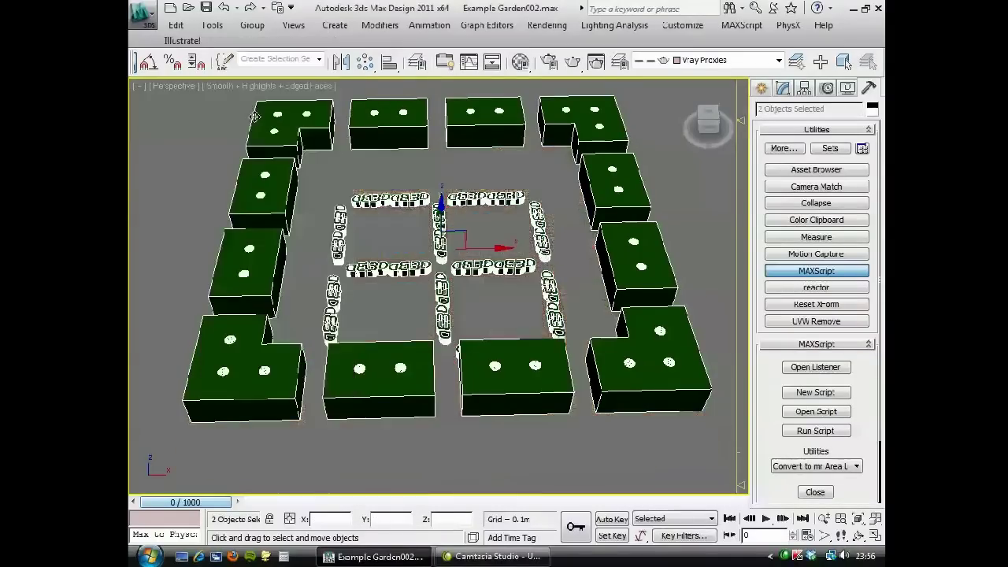
click(409, 170)
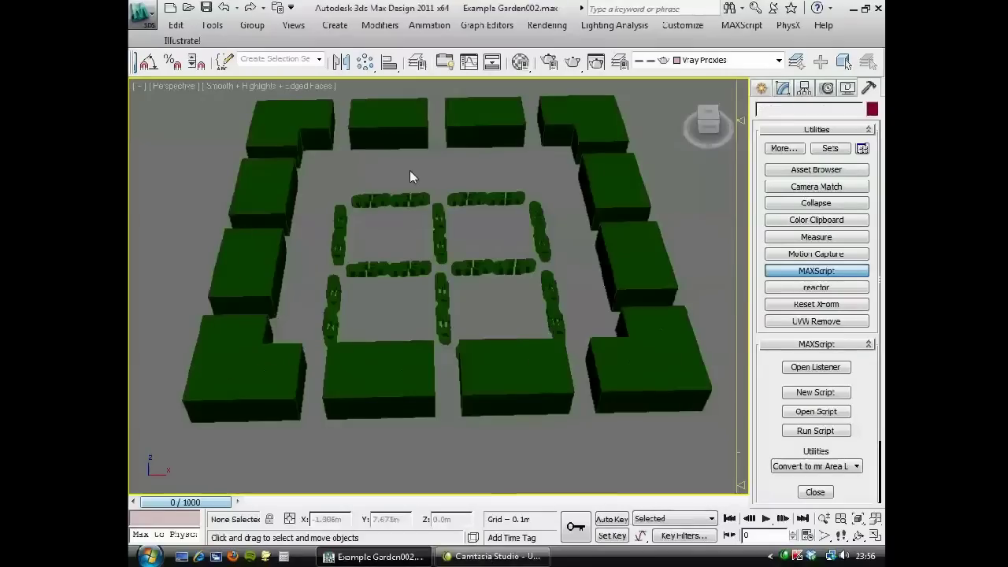
Save the scene incrementally as Example Garden003.max
click(143, 14)
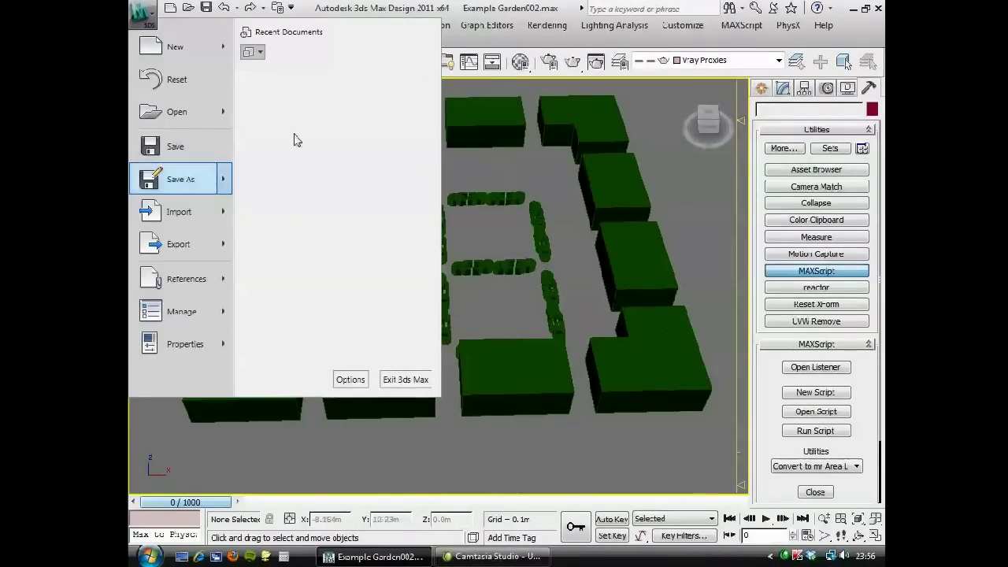
click(296, 84)
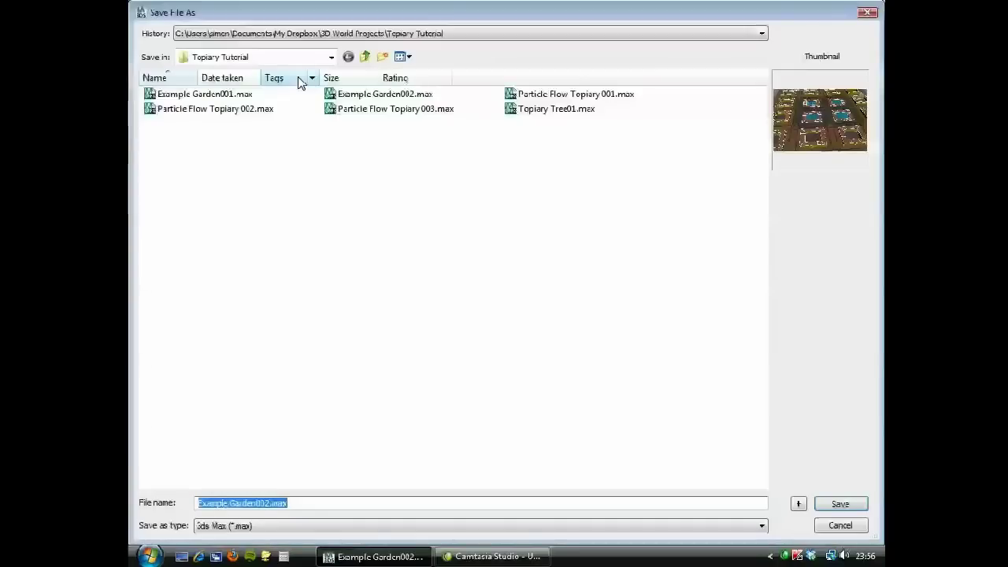
click(375, 96)
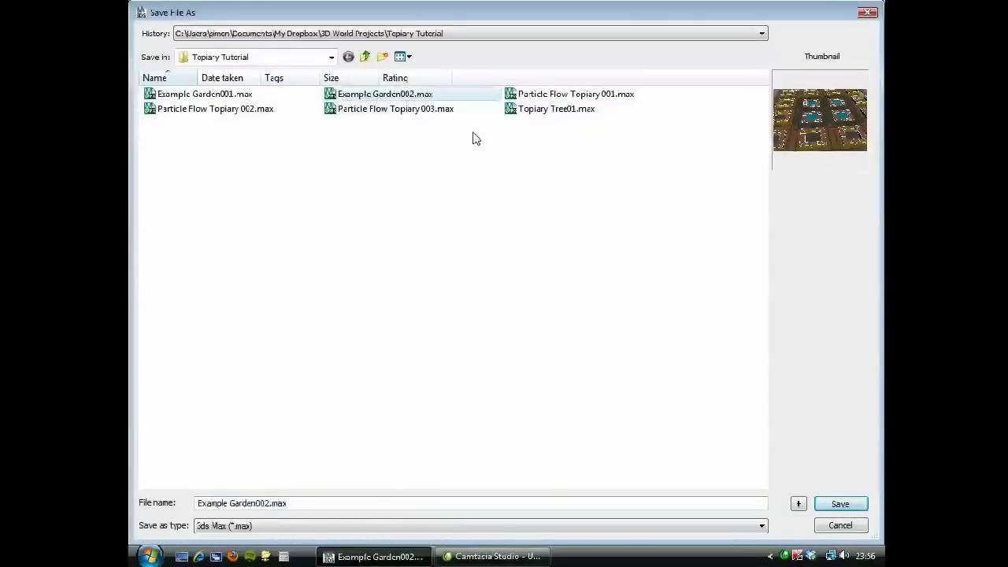
click(798, 505)
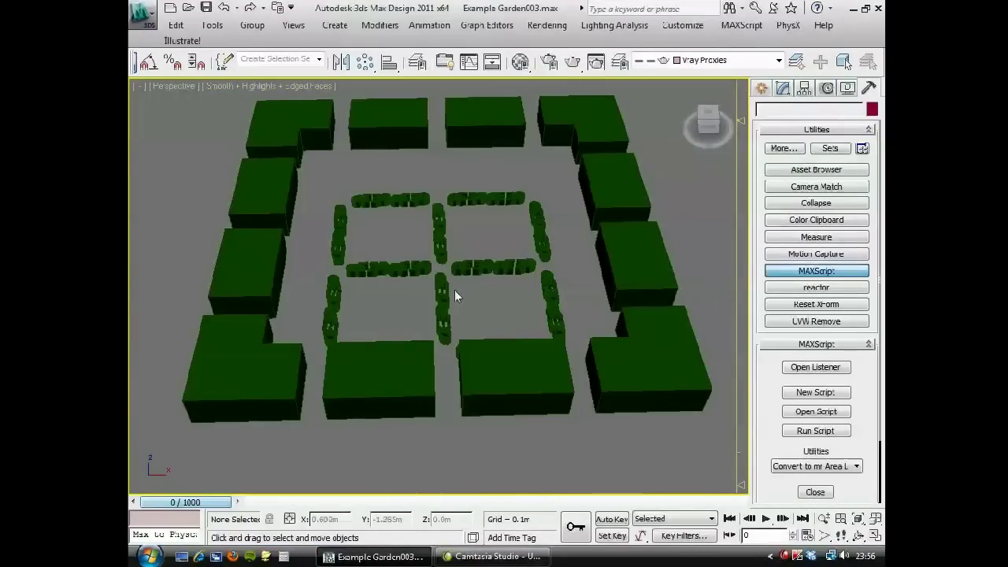
In the formal trees shape, delete all splines except the northwest L-shaped block, the rectangular block beside it and their trunks
click(312, 128)
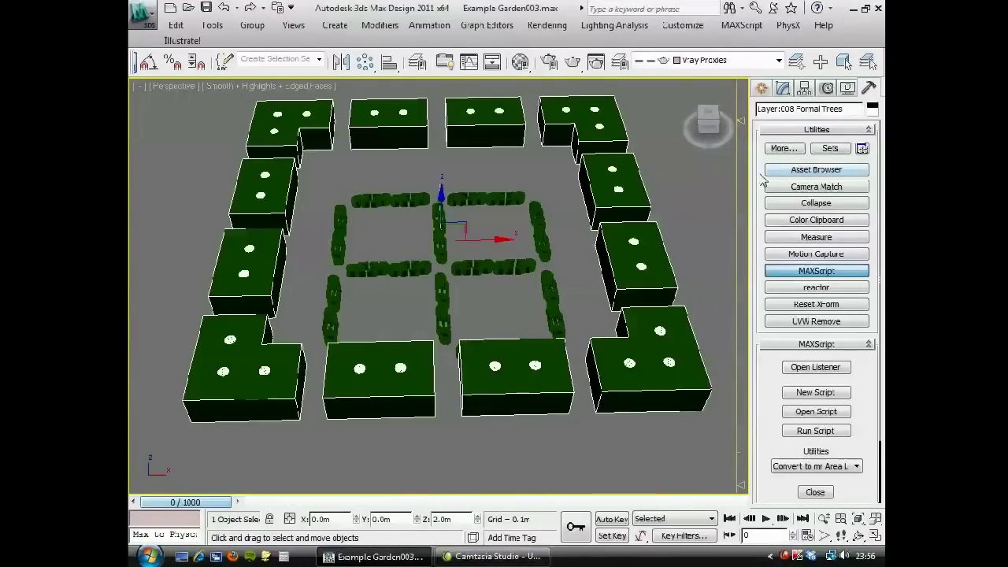
click(782, 88)
click(765, 160)
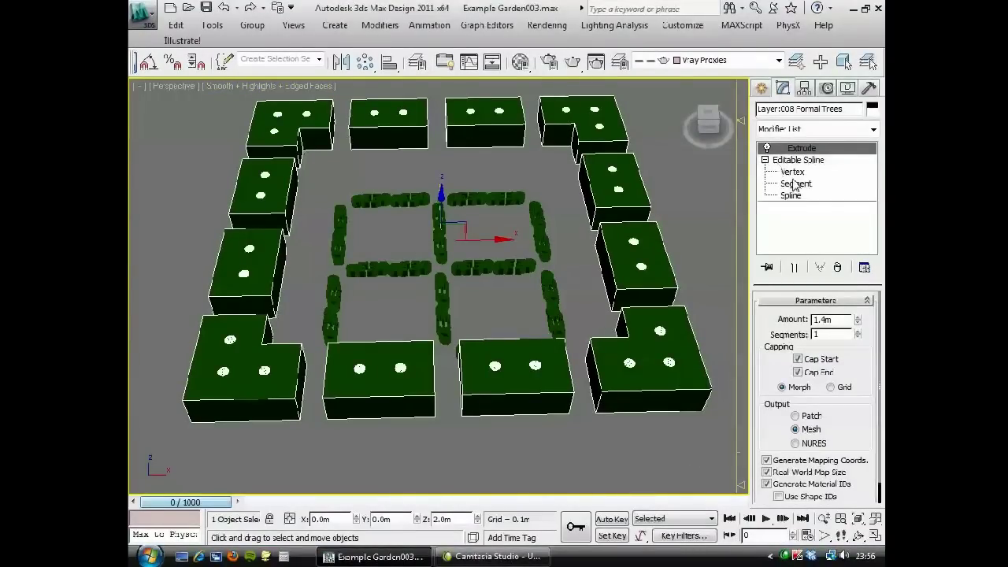
click(790, 196)
drag(242, 109, 421, 170)
middle_drag(421, 170, 418, 181)
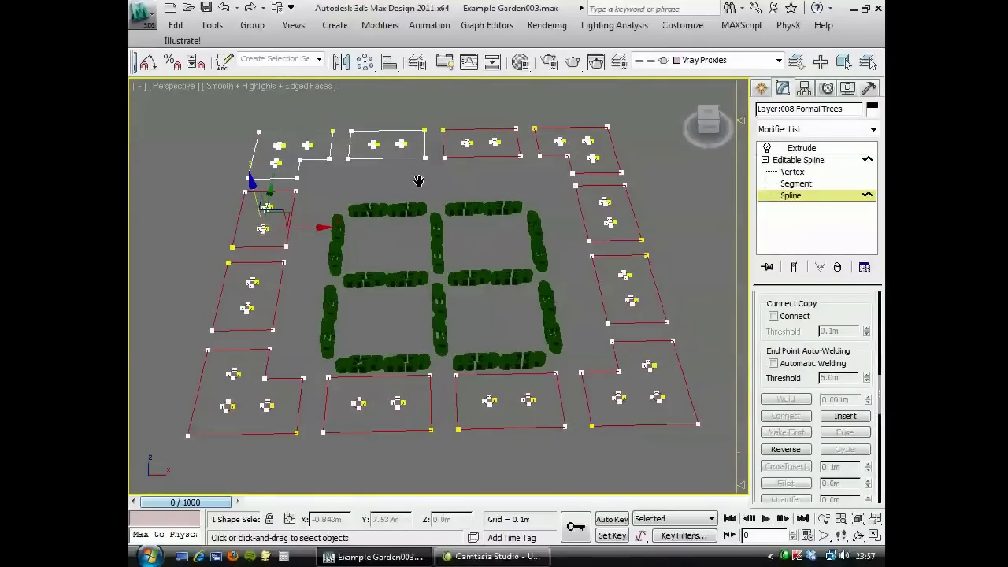
key(Delete)
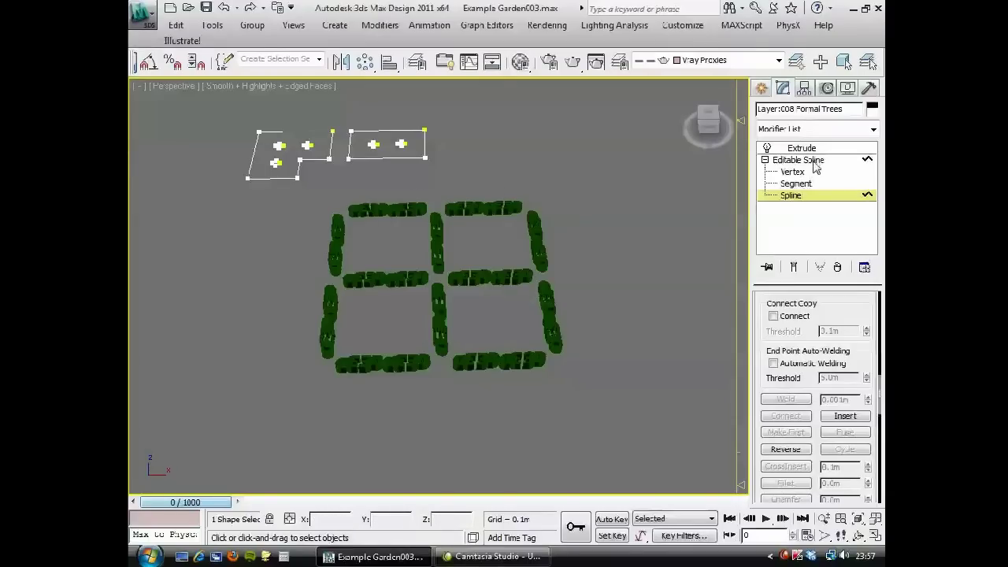
click(791, 196)
In the bushes shape, delete all splines except the single hedge row at the northwest
click(389, 208)
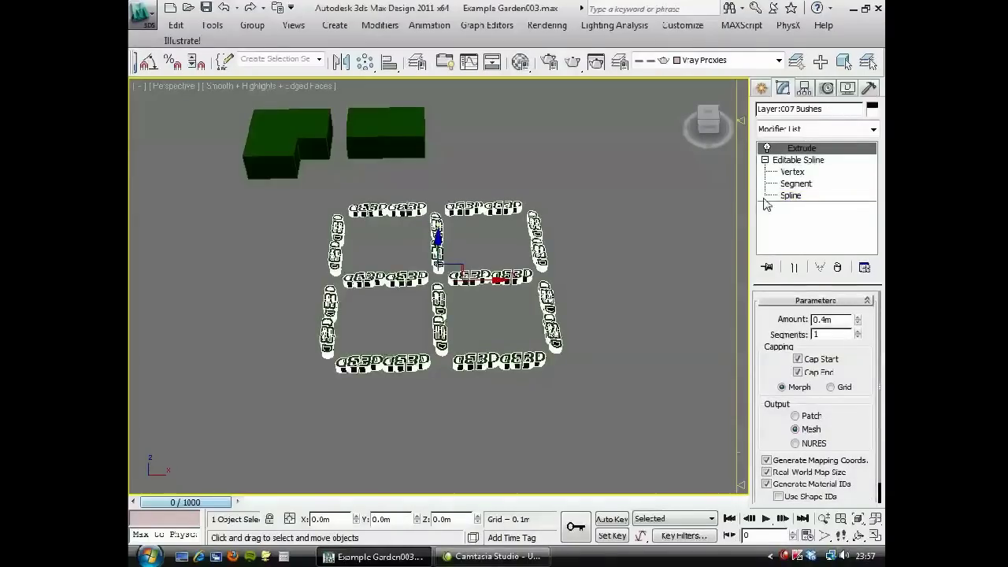
click(791, 196)
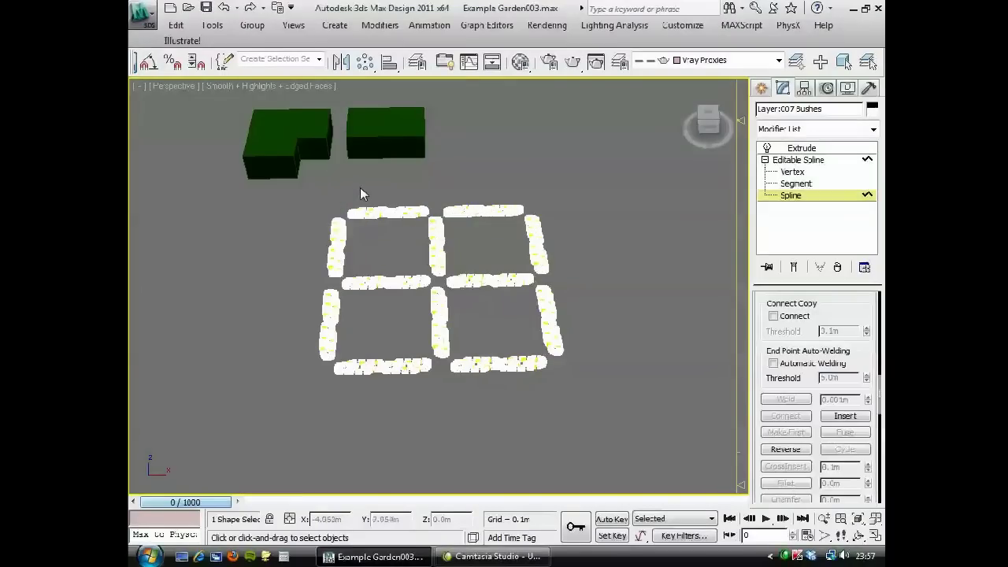
drag(347, 191, 405, 232)
middle_drag(403, 247, 412, 337)
key(Delete)
click(798, 160)
Try to save only the remaining formal tree blocks and bush row as a separate 3ds Max file
click(406, 328)
drag(480, 335, 225, 157)
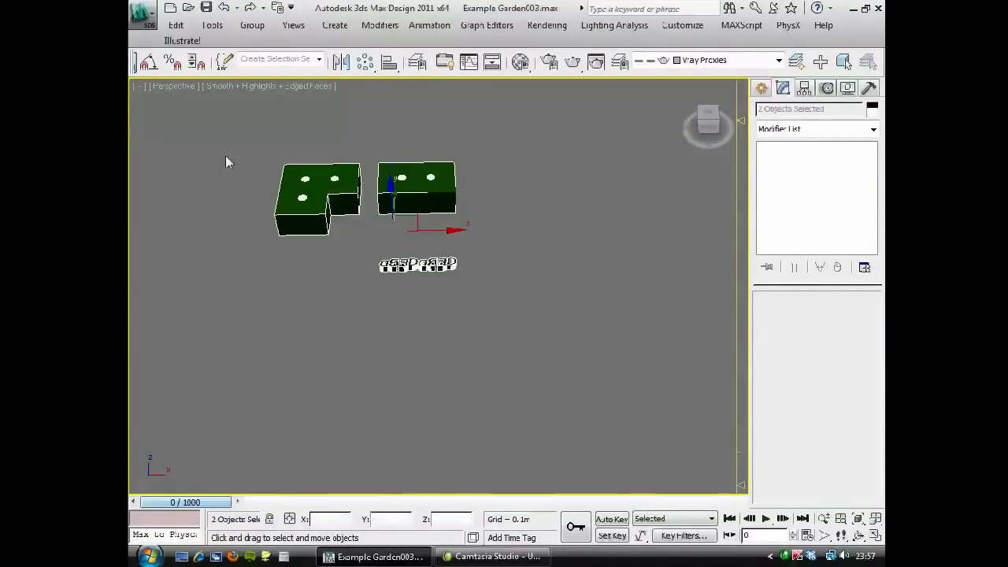
click(143, 24)
mouse_move(186, 249)
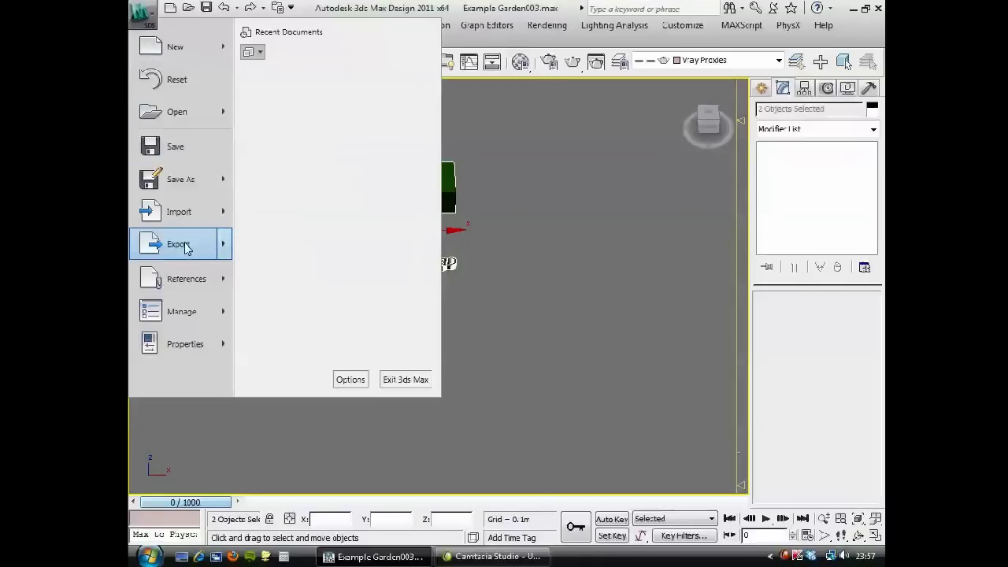
click(200, 187)
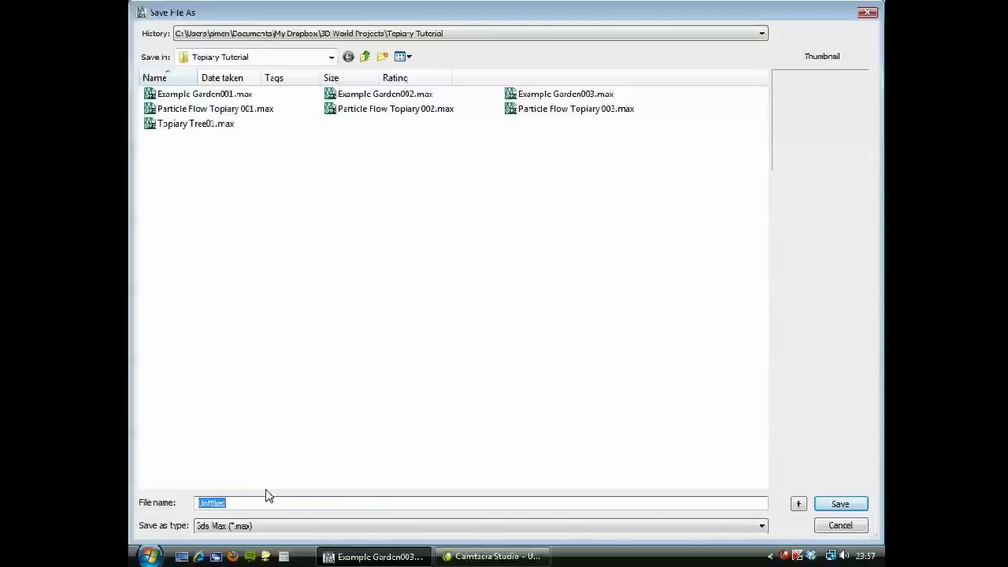
key(Escape)
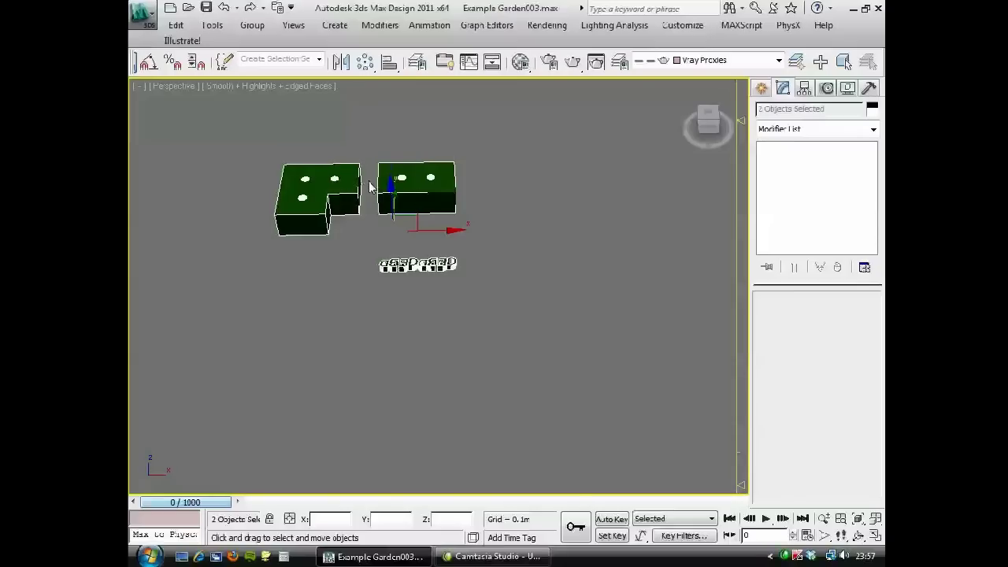
Open Particle Flow Topiary 003.max from the recent documents without saving the garden scene changes
click(149, 14)
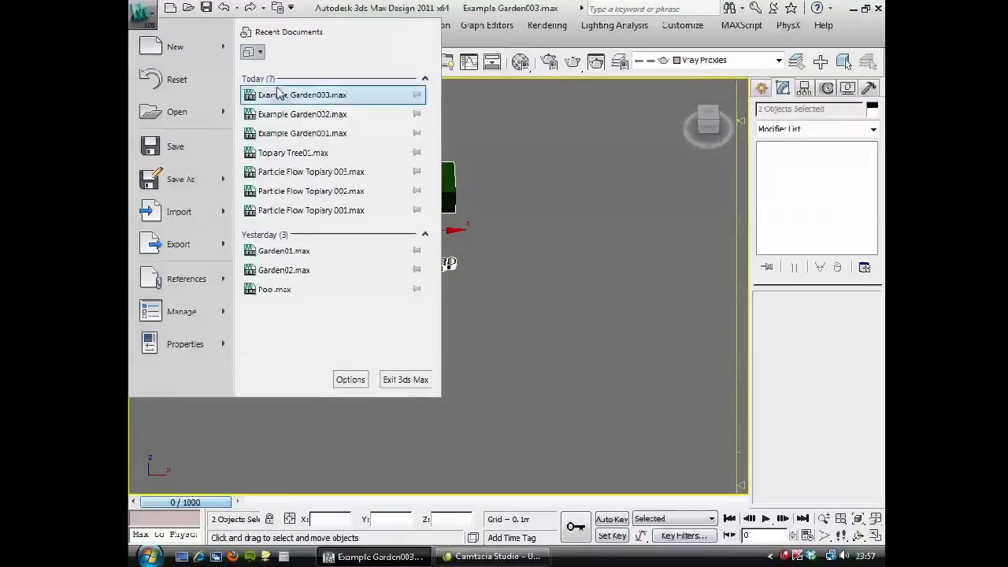
click(309, 171)
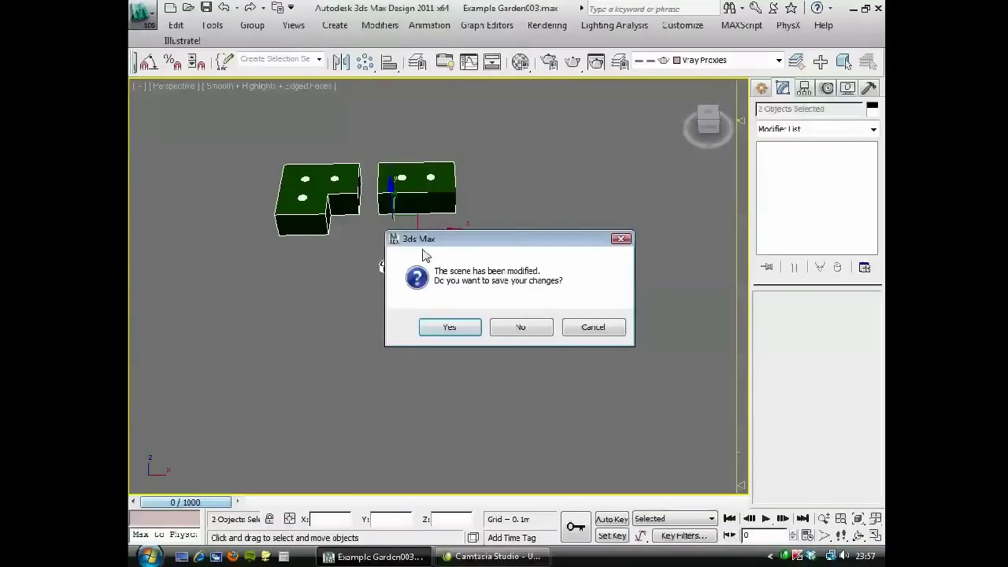
click(535, 326)
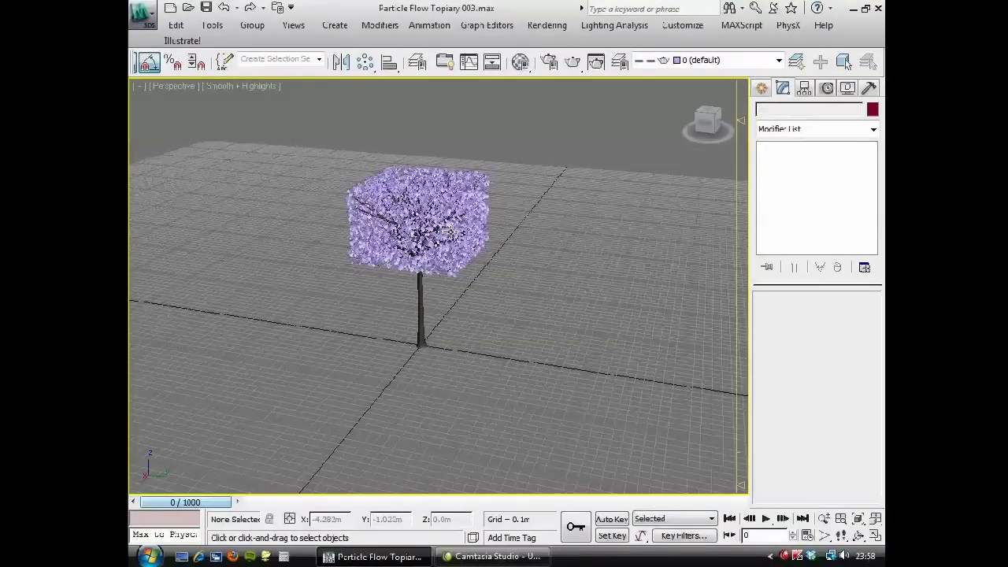
Delete the purple foliage mesh from the topiary tree and save the scene
click(451, 266)
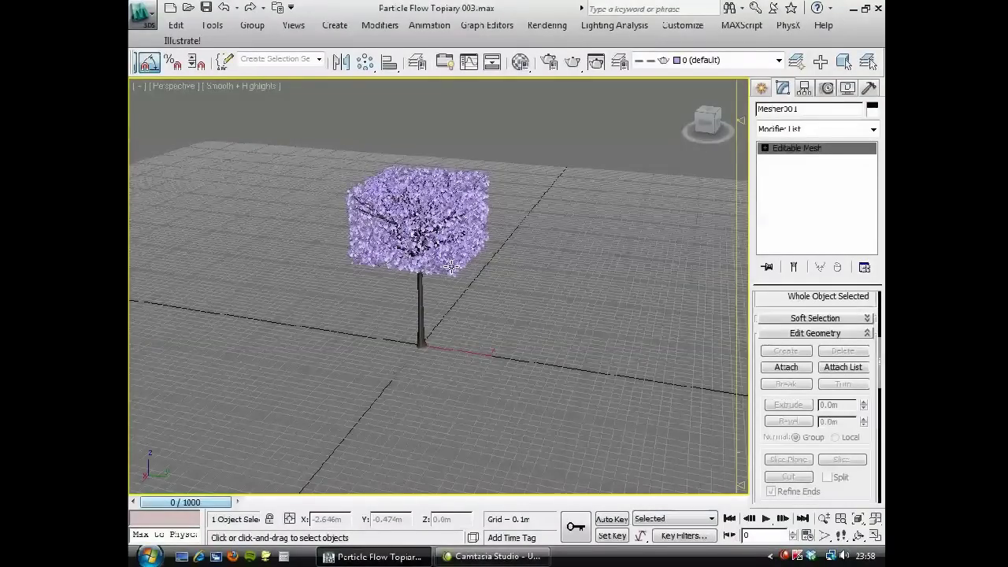
key(Delete)
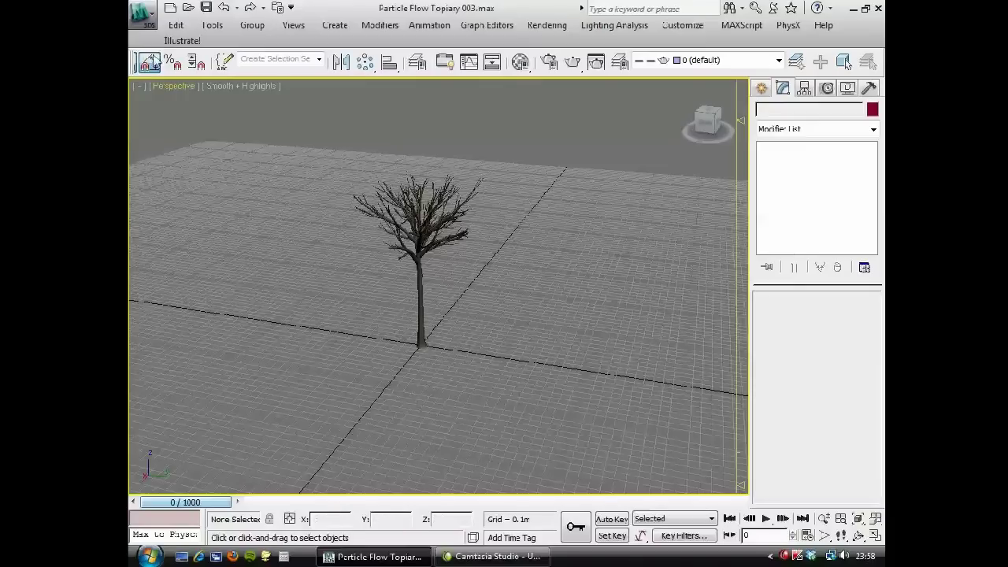
click(207, 8)
Unhide all objects and set the PF Source emitter's viewport quantity multiplier to 10%
right_click(508, 326)
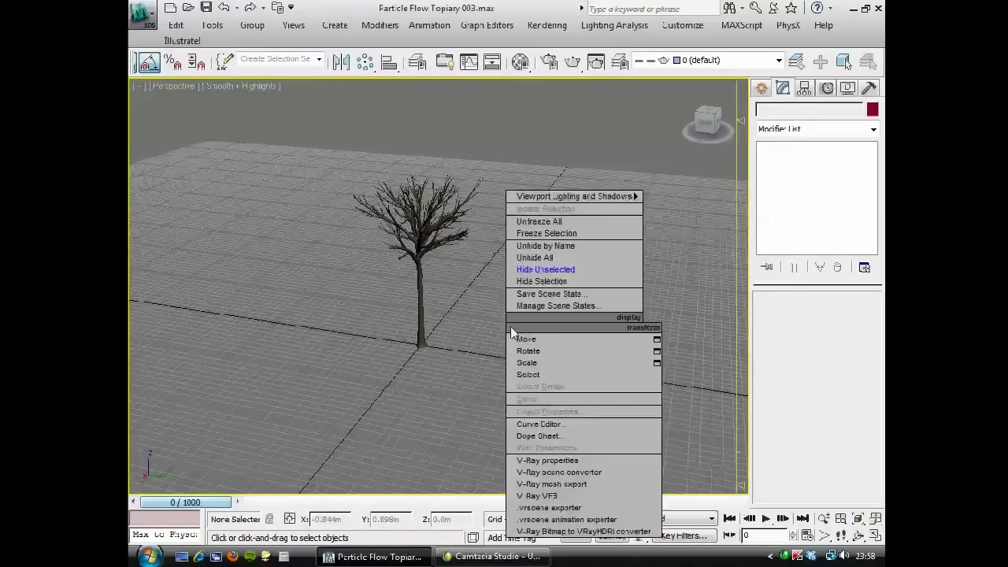
click(536, 261)
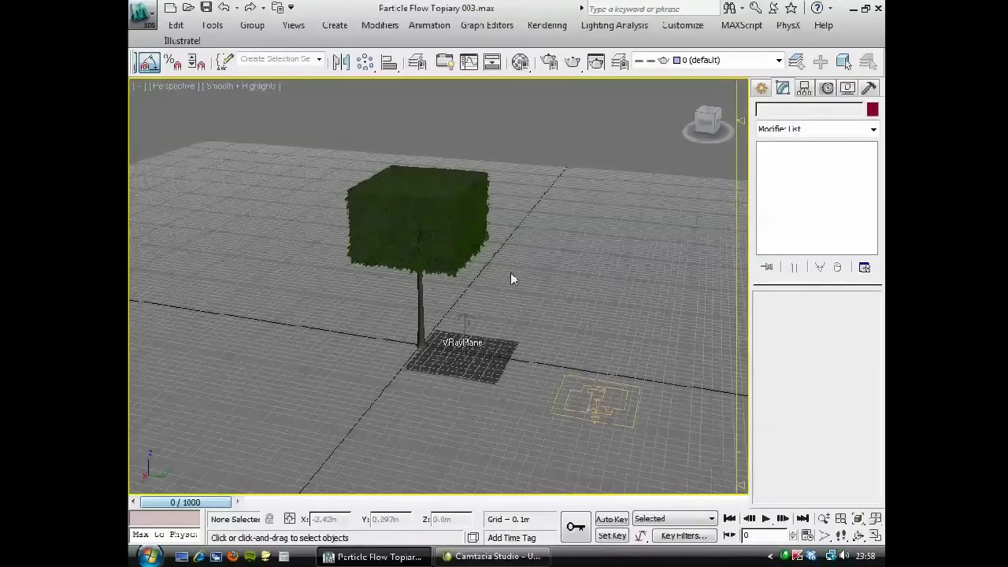
middle_drag(338, 317, 366, 326)
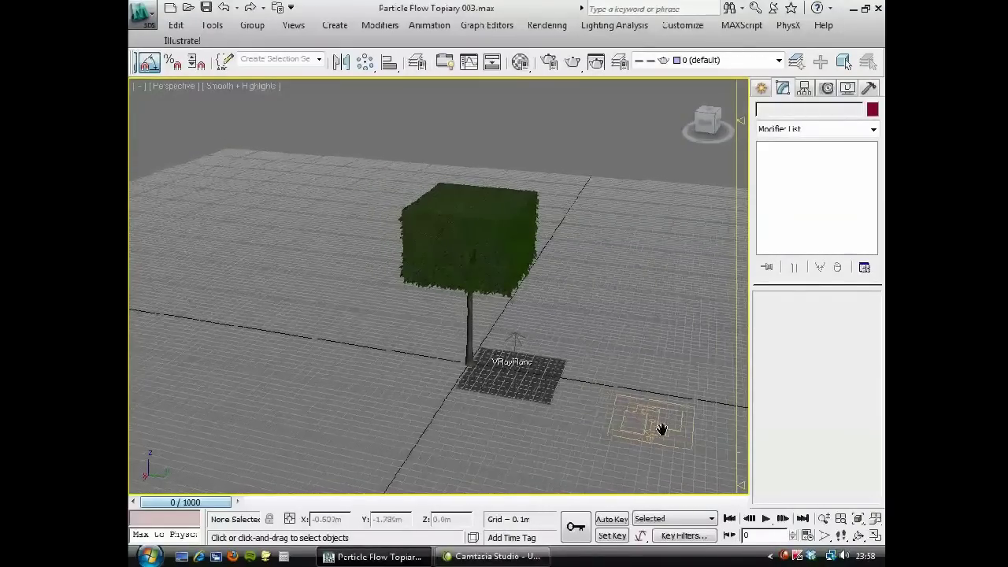
click(656, 422)
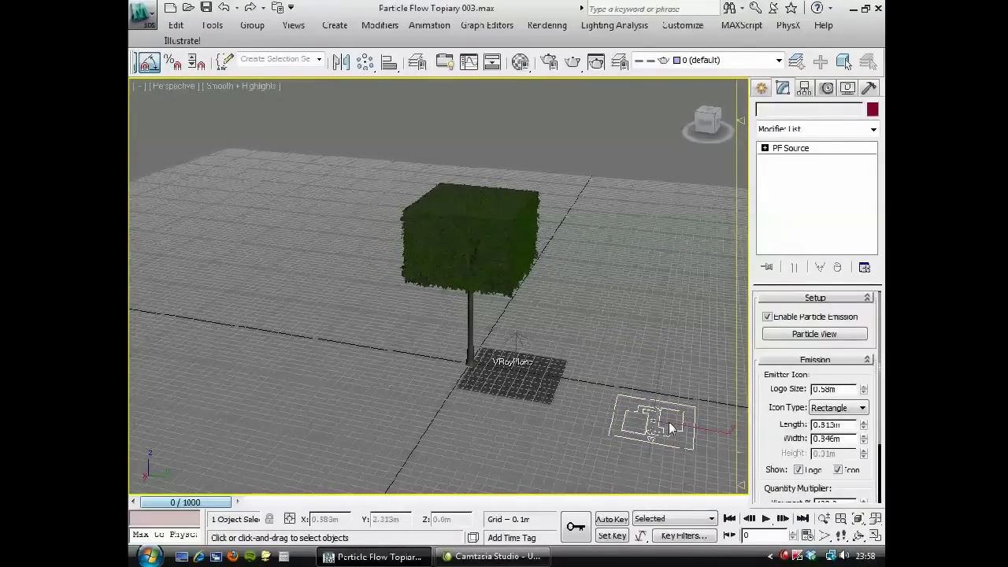
drag(763, 391, 752, 194)
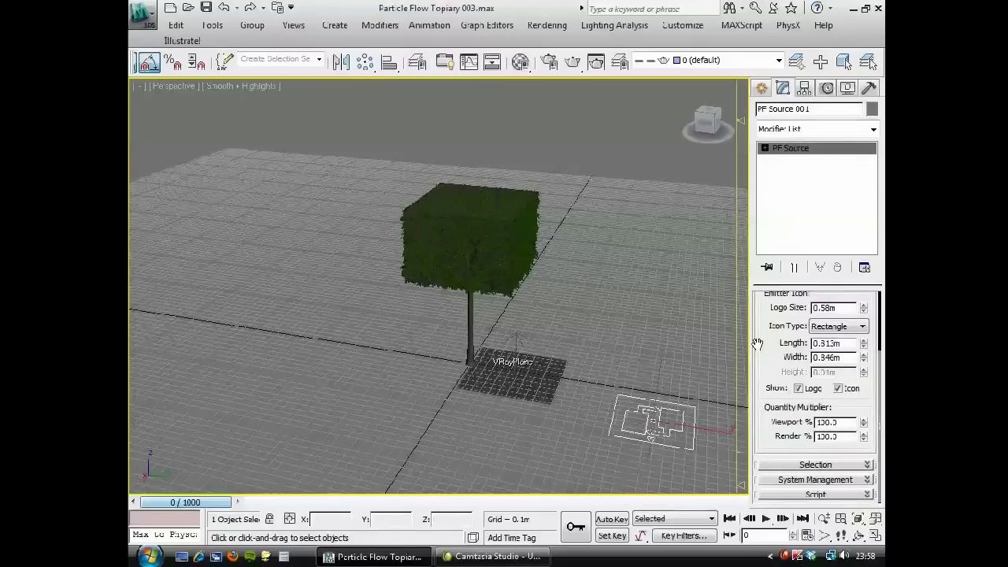
double_click(837, 421)
text(10)
key(Return)
middle_drag(561, 334, 524, 322)
Merge the Layer:007 Bushes and Layer:003 Formal Trees objects from Untitled.max in the Topiary Tutorial folder into the scene
click(148, 17)
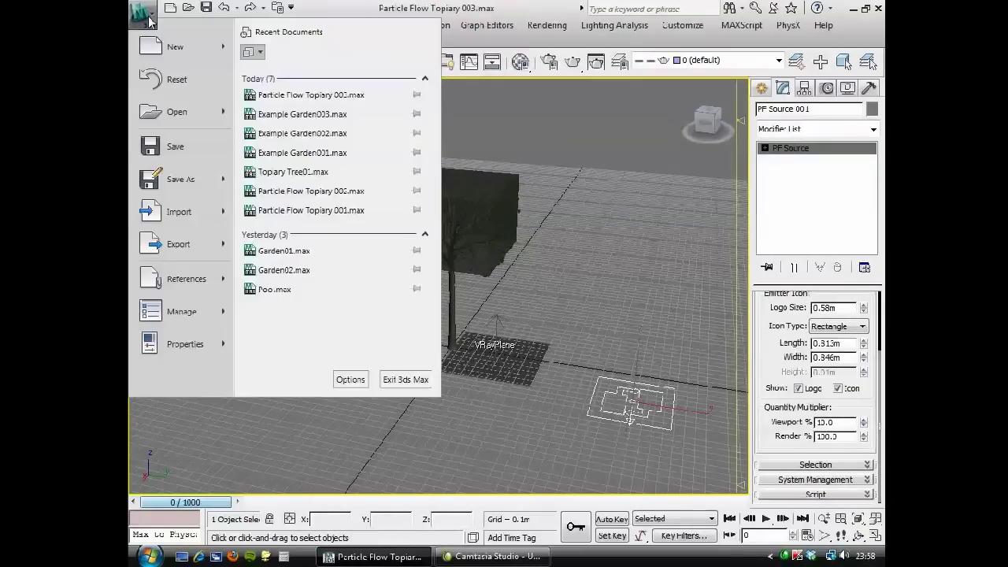
mouse_move(181, 211)
click(296, 123)
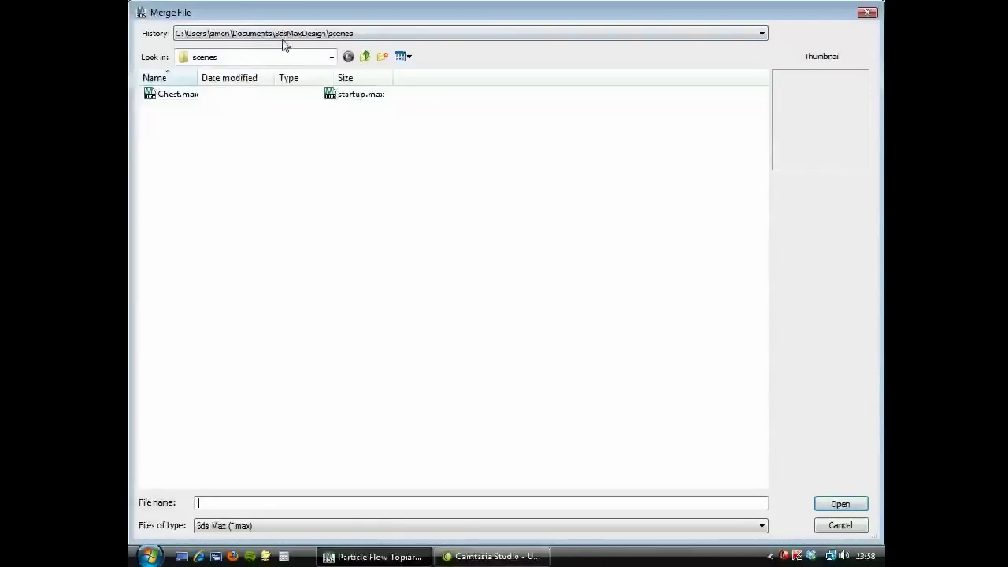
click(285, 36)
click(283, 61)
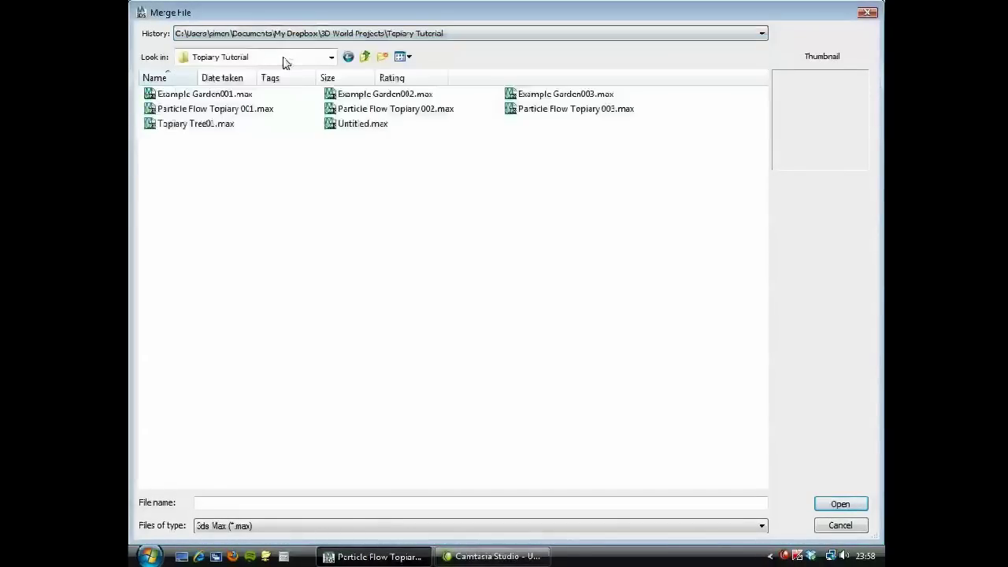
click(353, 128)
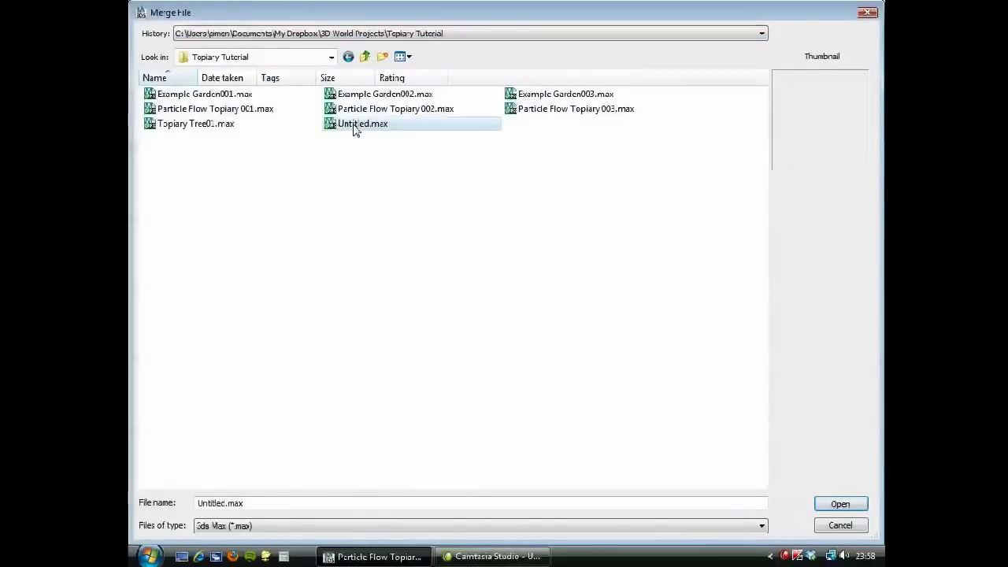
click(839, 504)
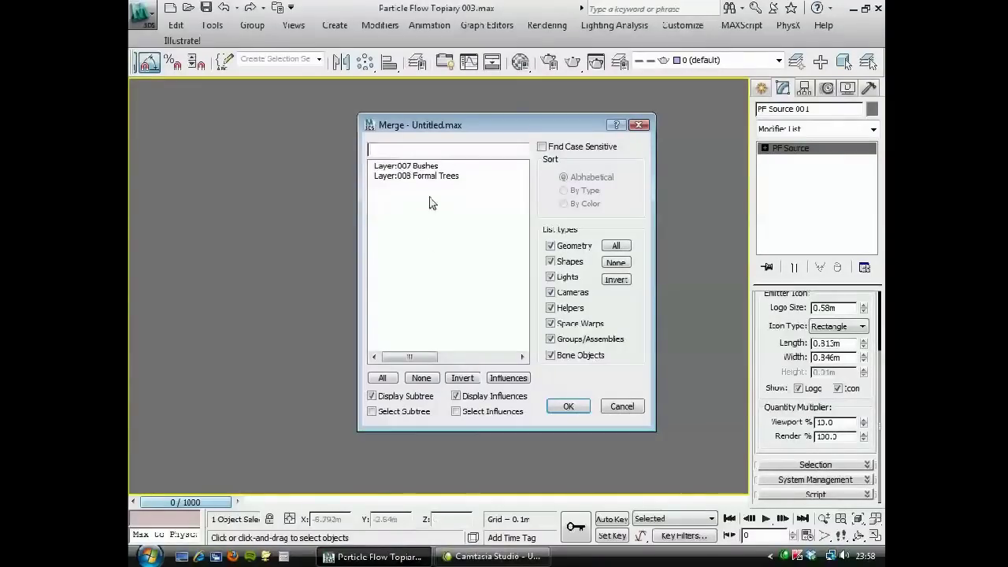
drag(445, 166, 450, 176)
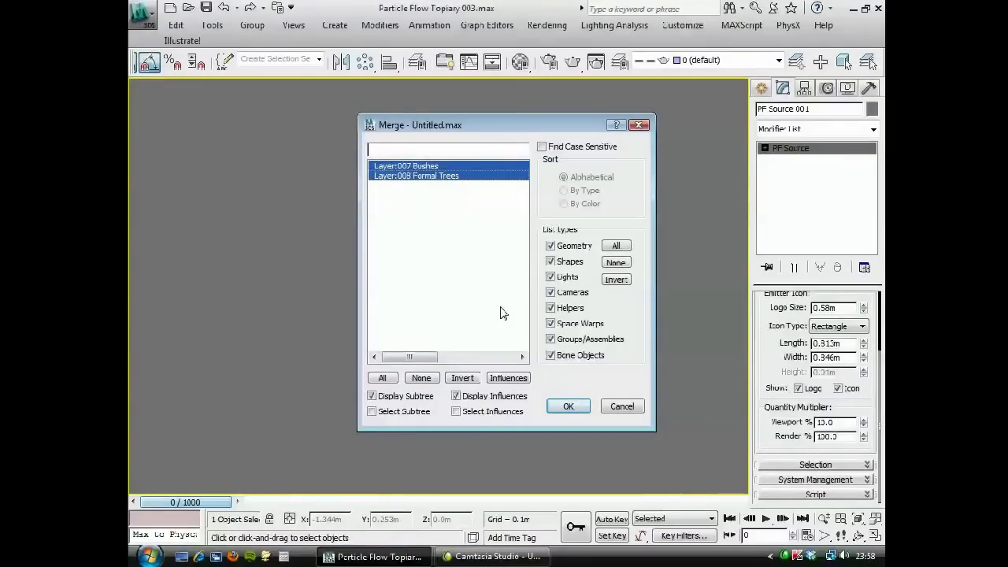
click(566, 403)
Examine the placement and scale of the merged tree blocks and bush row relative to the topiary tree
middle_drag(481, 379, 475, 380)
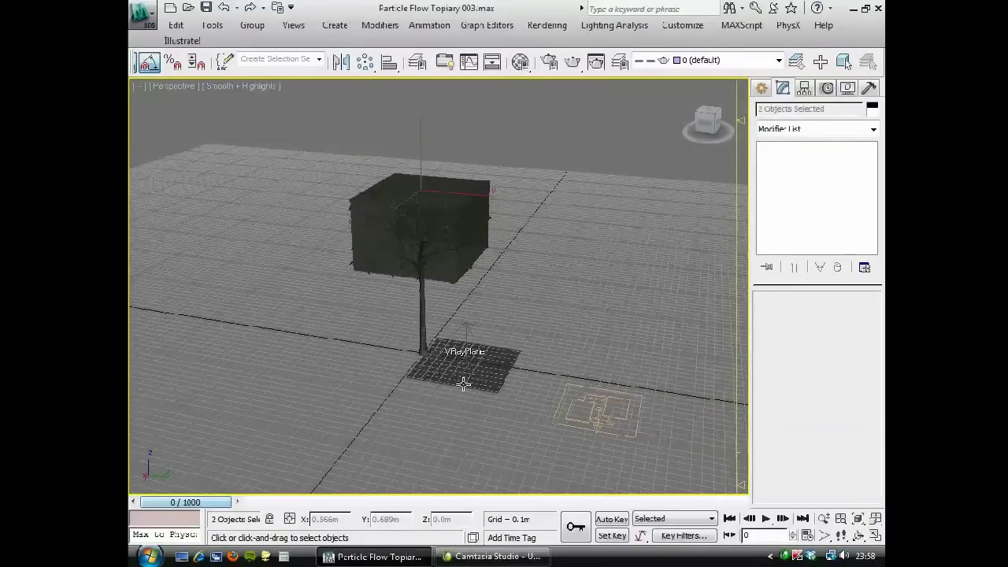
scroll(469, 381, down, 5)
middle_drag(495, 341, 486, 402)
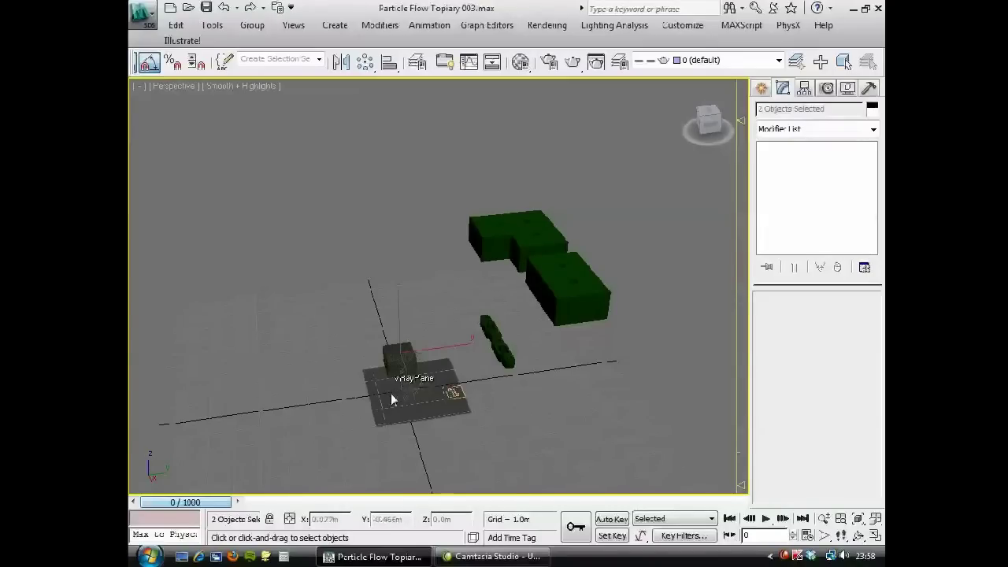
scroll(400, 378, up, 5)
middle_drag(535, 322, 353, 364)
scroll(342, 362, down, 4)
middle_drag(288, 358, 333, 352)
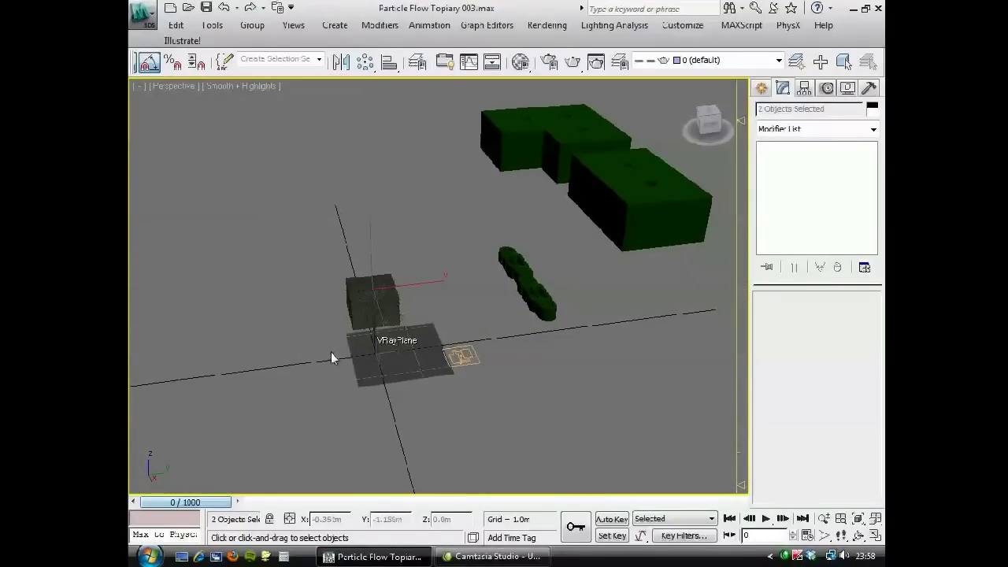